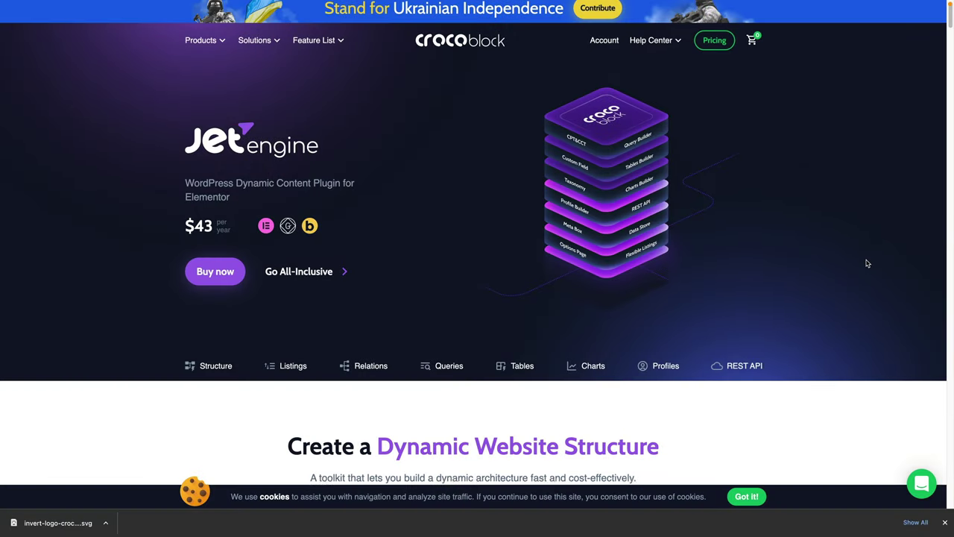
scroll(868, 263, "down", 1)
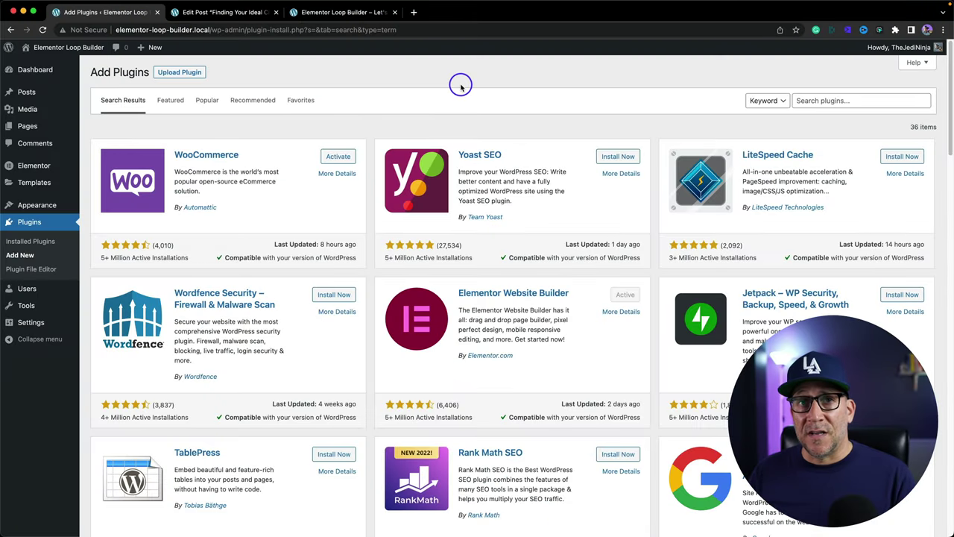
Find the Advanced Custom Fields plugin by WP Engine in the plugin directory and activate it.
left_click(830, 101)
type("advanced custom fields")
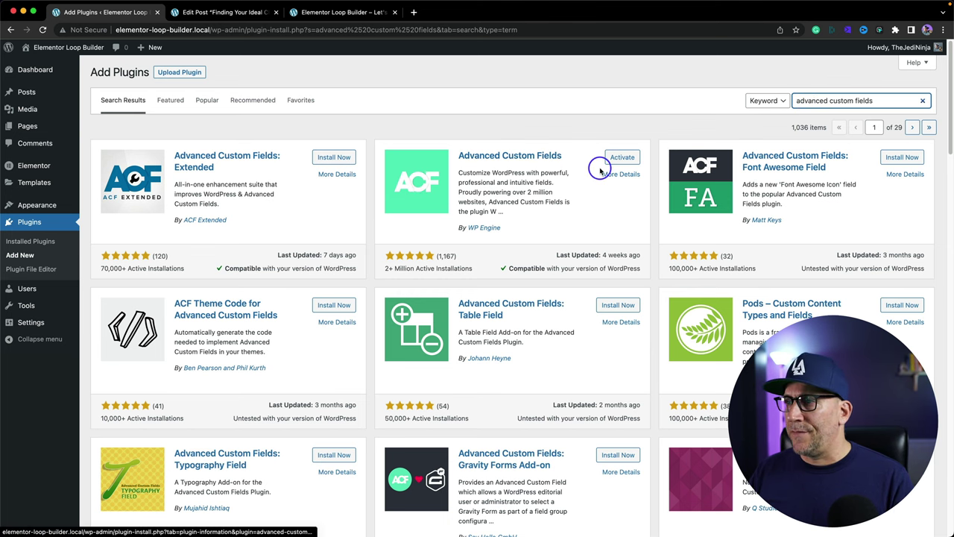
left_click(623, 158)
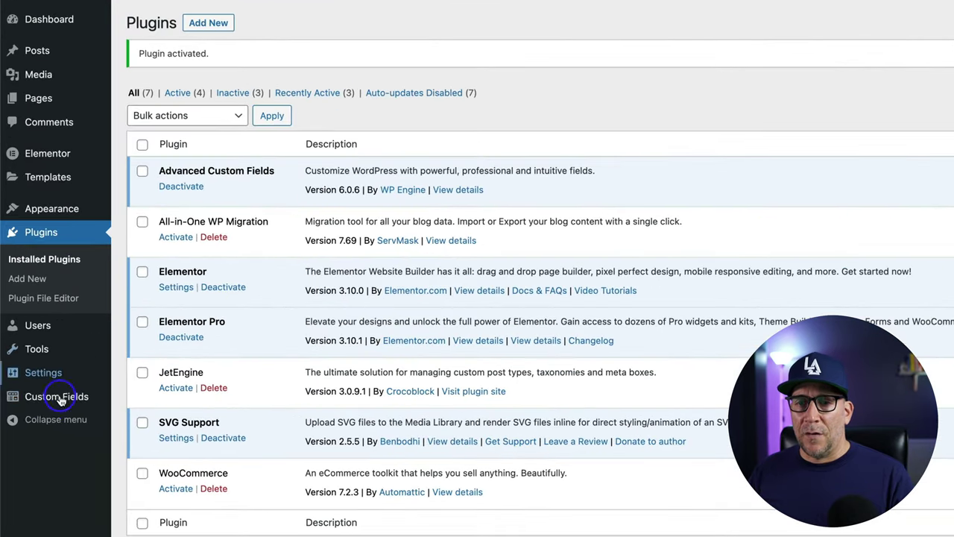
Start a new custom field group titled "Read Time".
mouse_move(44, 343)
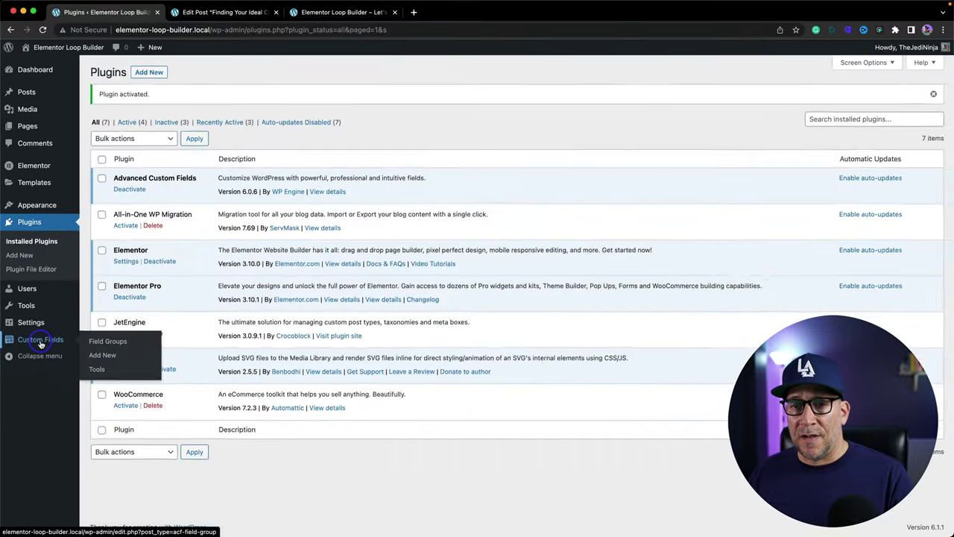
left_click(56, 403)
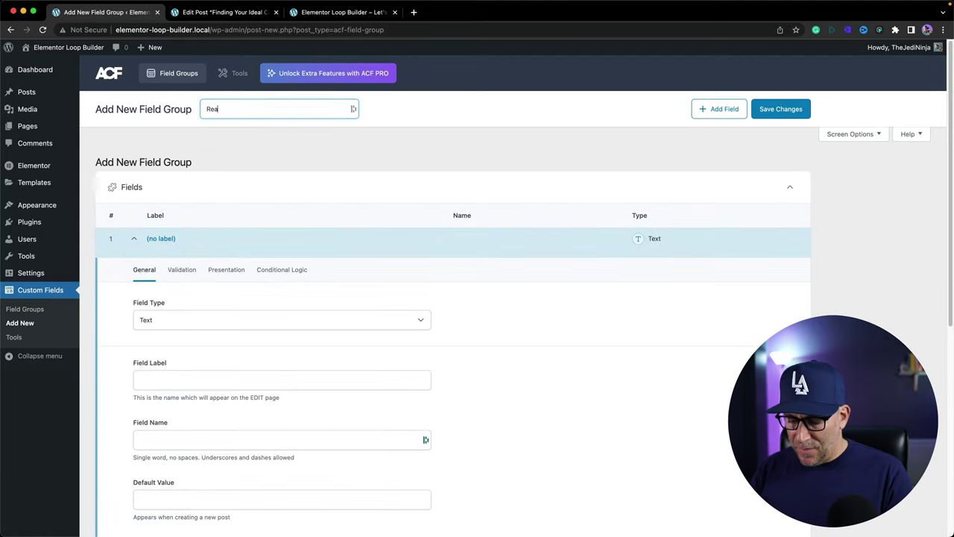
left_click(227, 168)
Set the first field's type to Number and label it "Read Time", with the field name read_time.
scroll(203, 217, "down", 2)
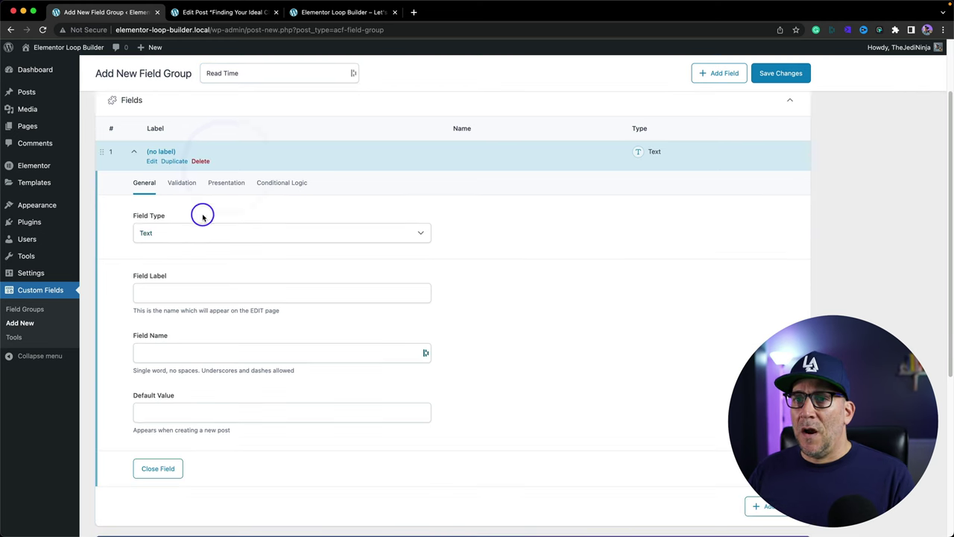
left_click(166, 235)
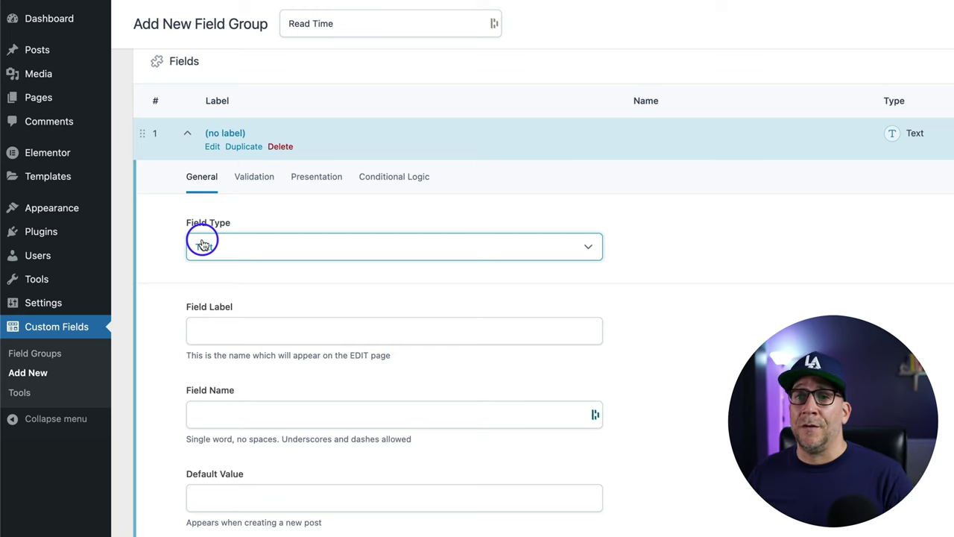
left_click(202, 244)
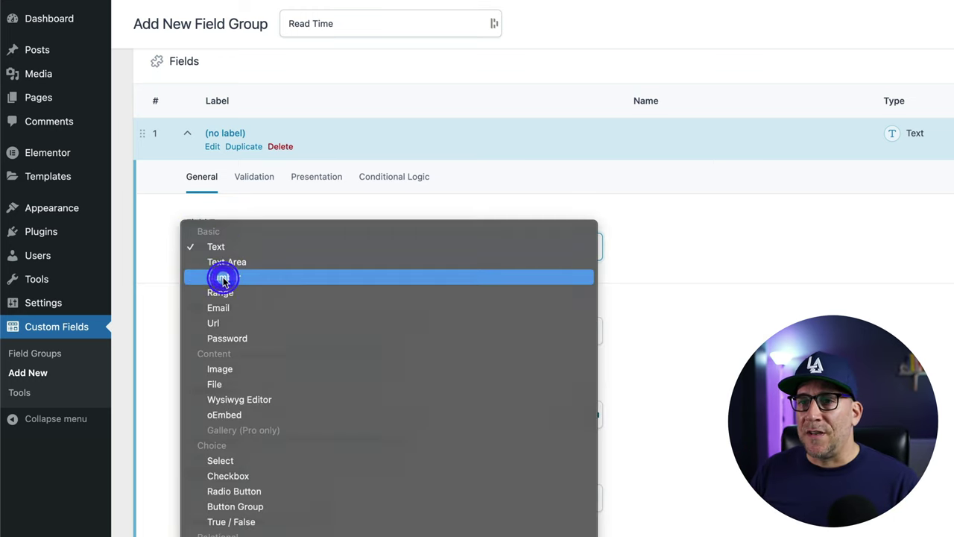
left_click(223, 278)
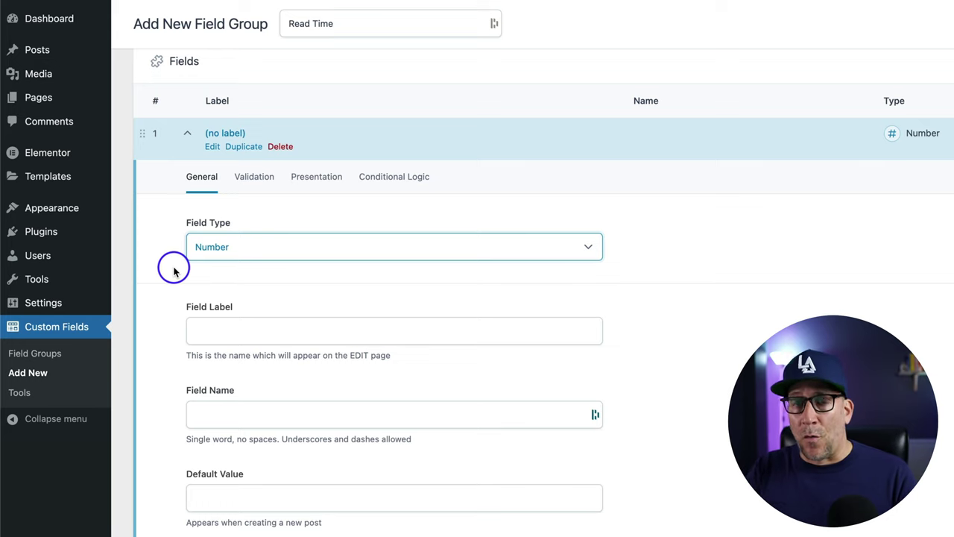
left_click(223, 327)
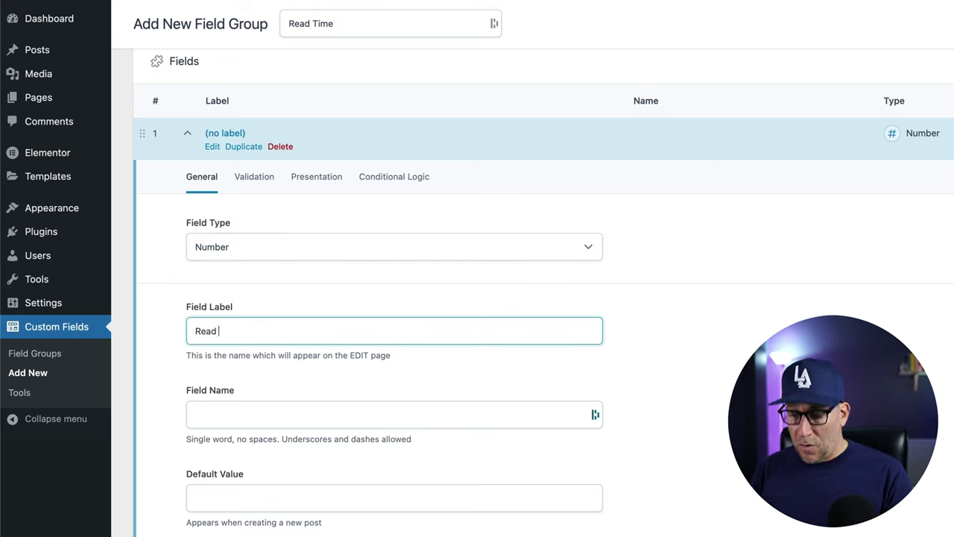
type("Read Time")
left_click(158, 384)
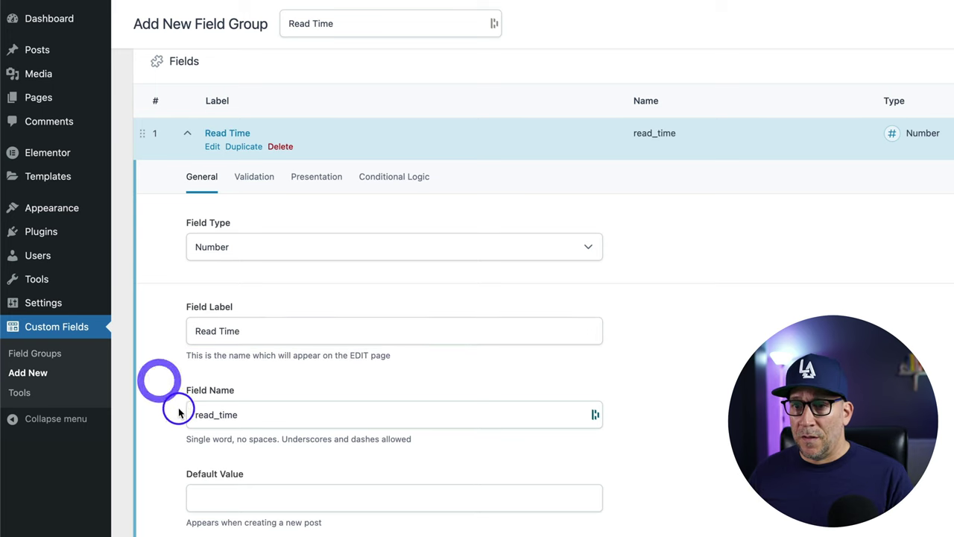
Set the Read Time field's default value to 3.
scroll(179, 422, "down", 1)
scroll(179, 422, "down", 2)
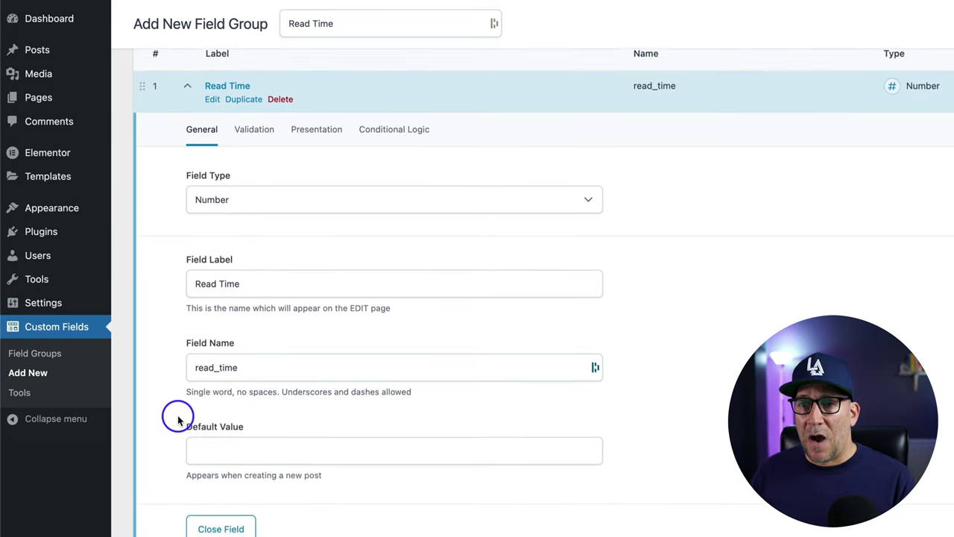
left_click(209, 422)
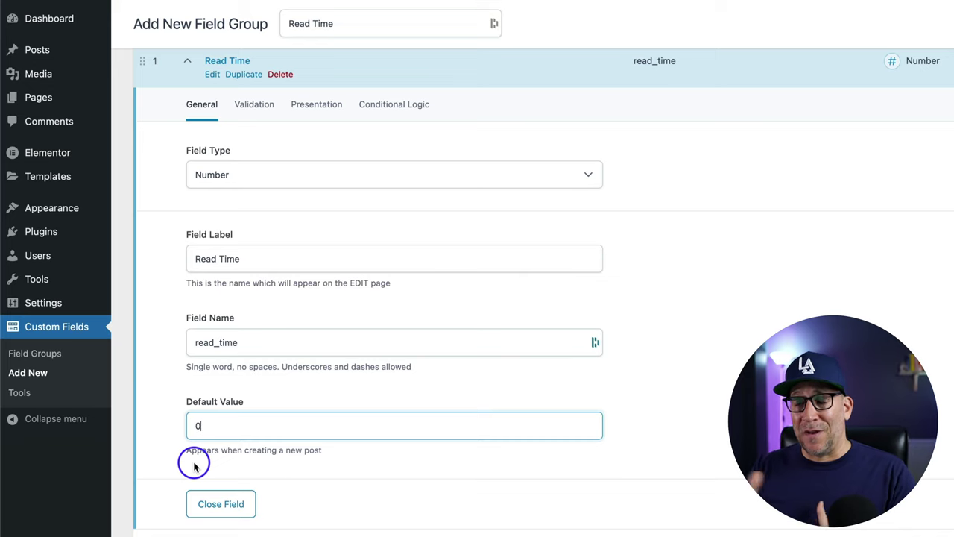
left_click_drag(203, 426, 167, 425)
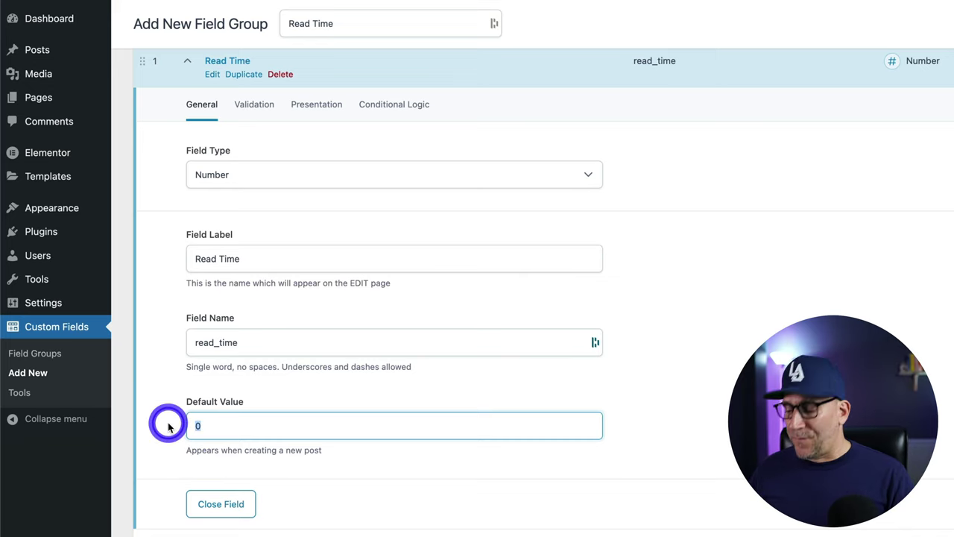
type("3")
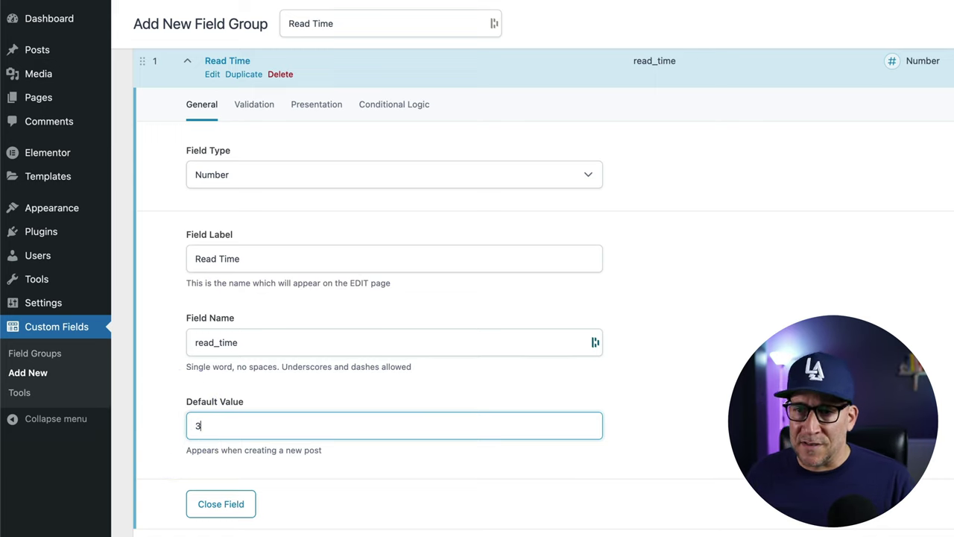
Keep the location rule at Post Type is equal to Post and save the field group.
scroll(145, 413, "down", 6)
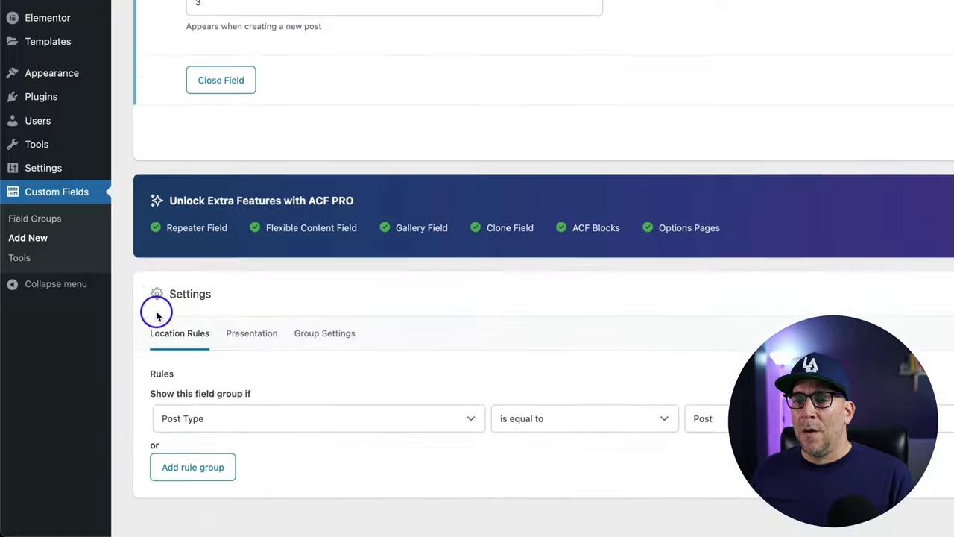
scroll(156, 316, "down", 1)
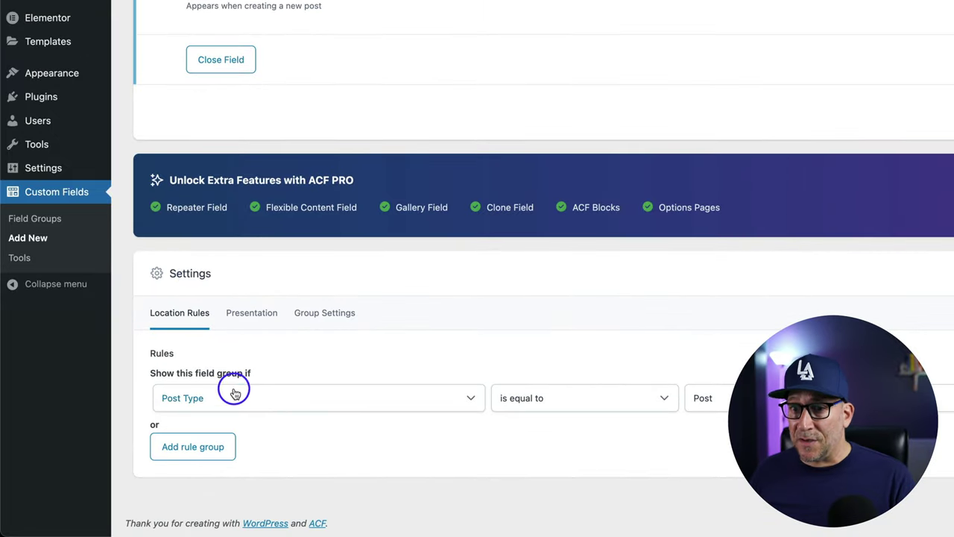
left_click(309, 396)
left_click(309, 396)
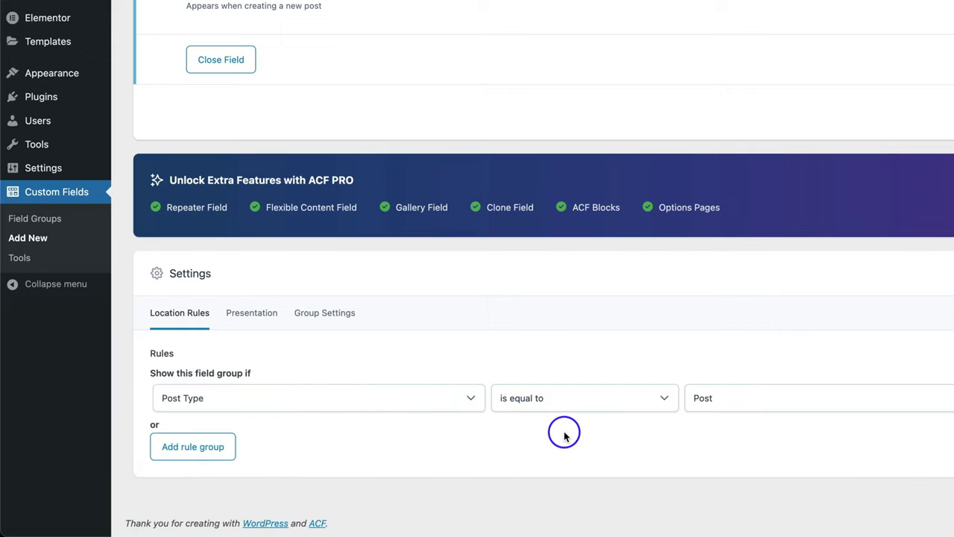
left_click(753, 399)
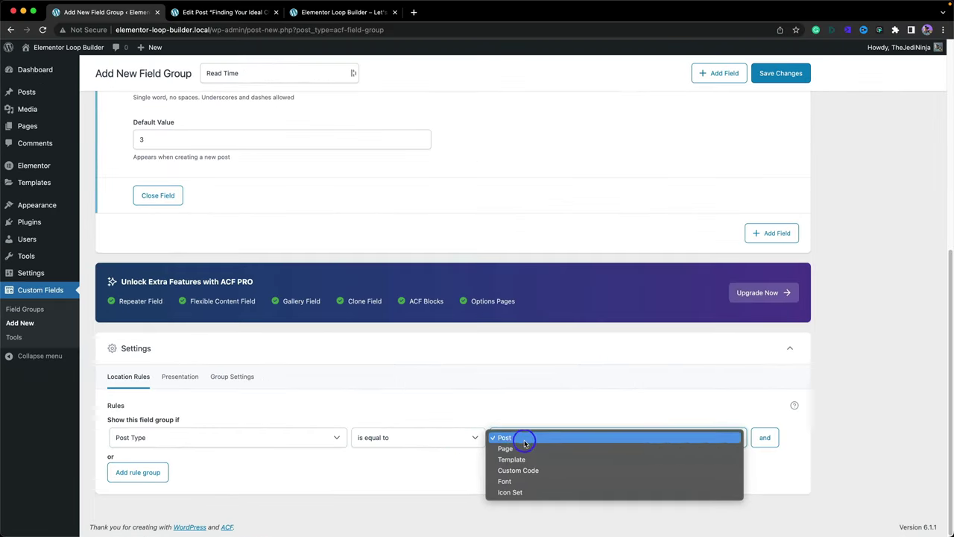
left_click(542, 453)
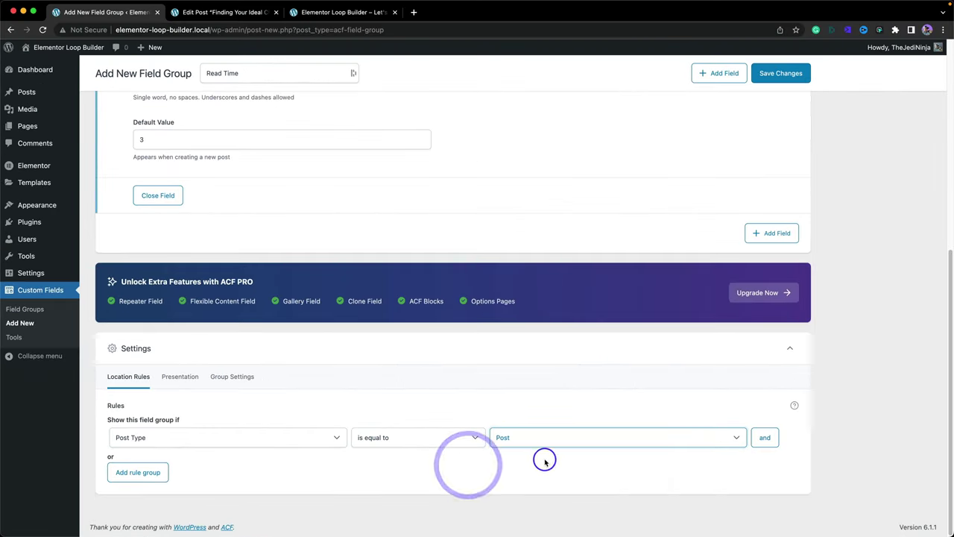
left_click(774, 82)
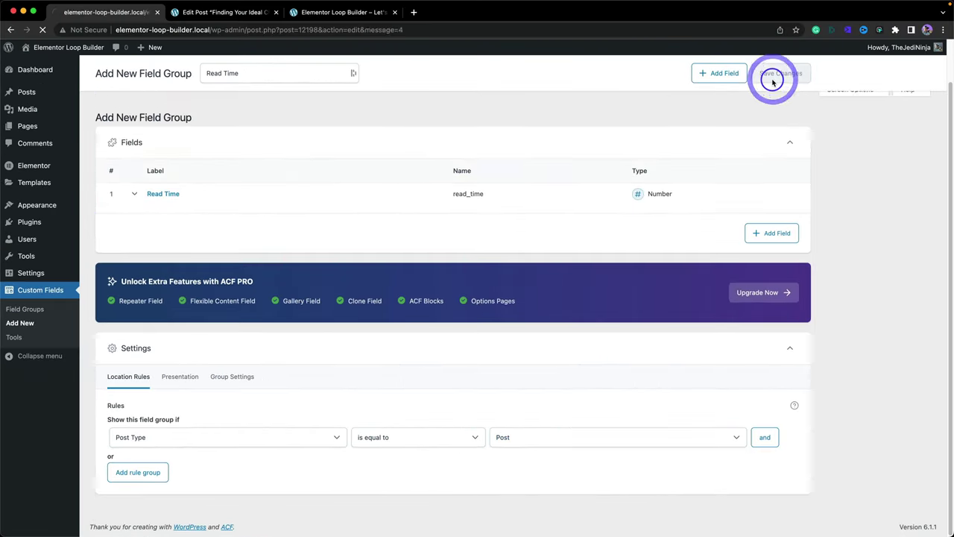
Open the site's home page in Elementor and start editing the loop item template in the Latest Post section.
left_click(270, 17)
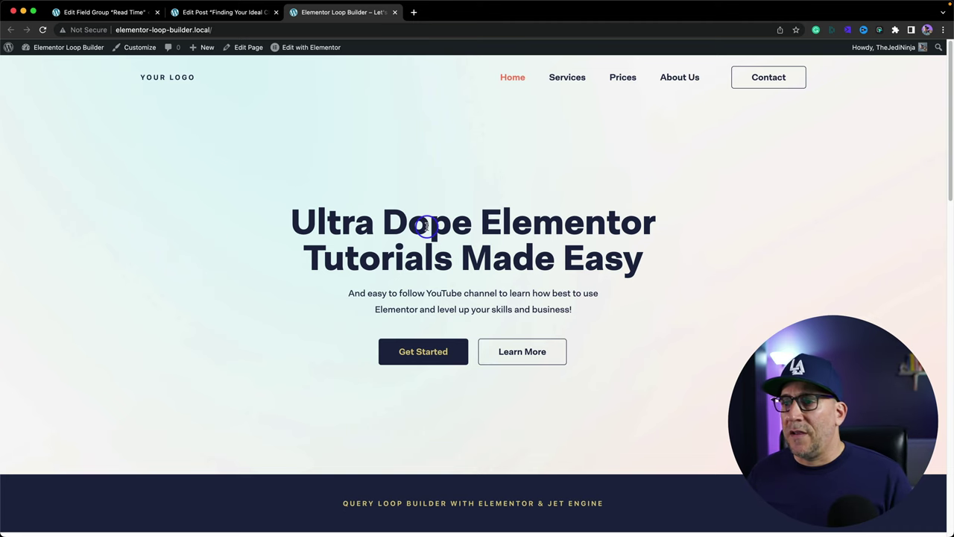
scroll(426, 226, "down", 15)
scroll(427, 227, "down", 3)
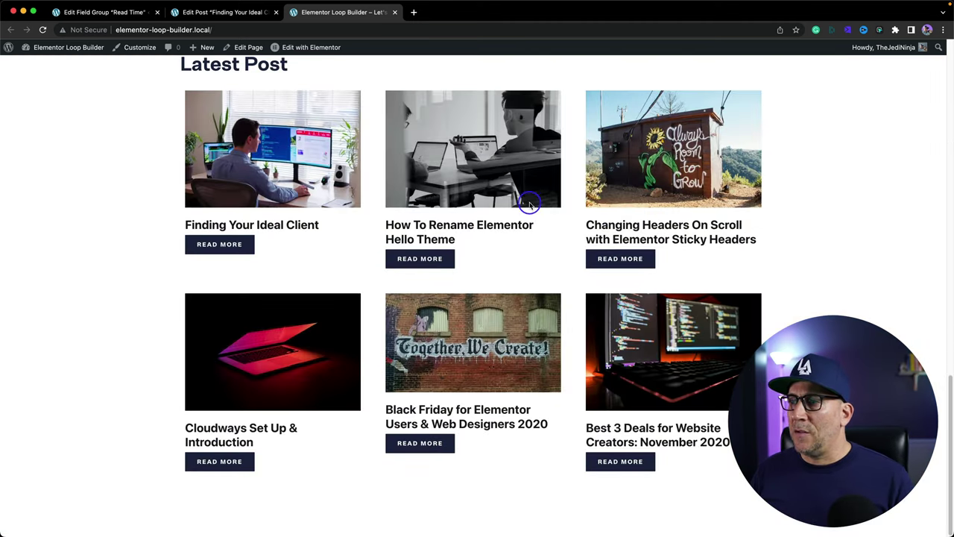
scroll(336, 260, "up", 1)
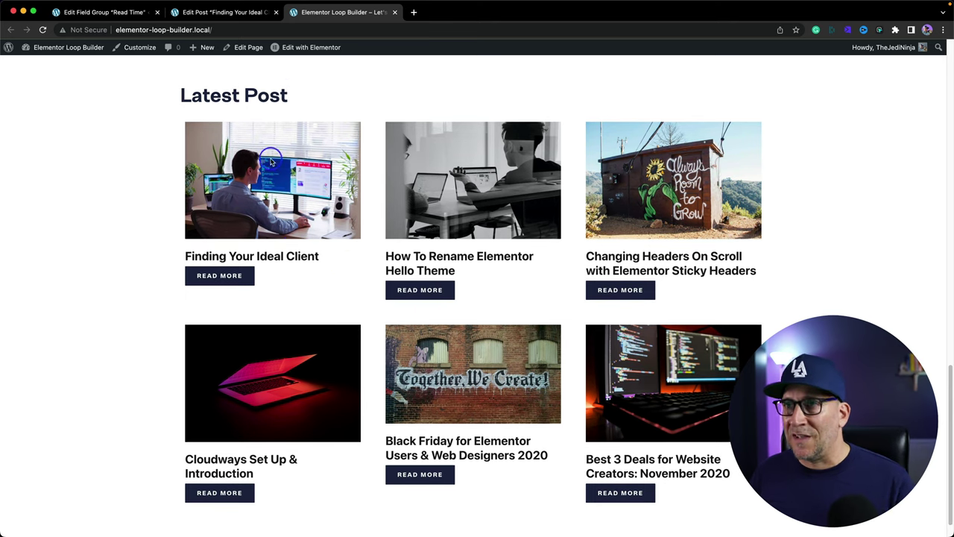
mouse_move(309, 51)
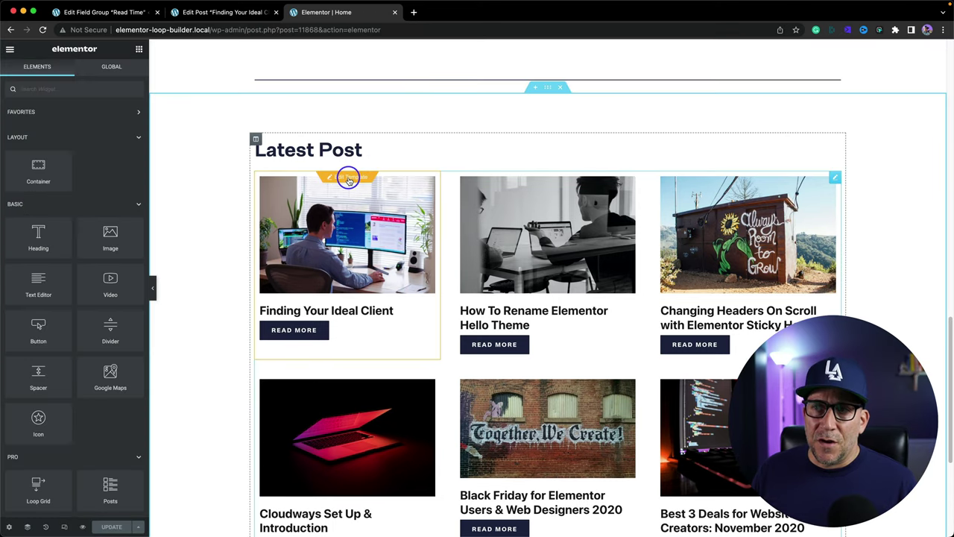
left_click(349, 179)
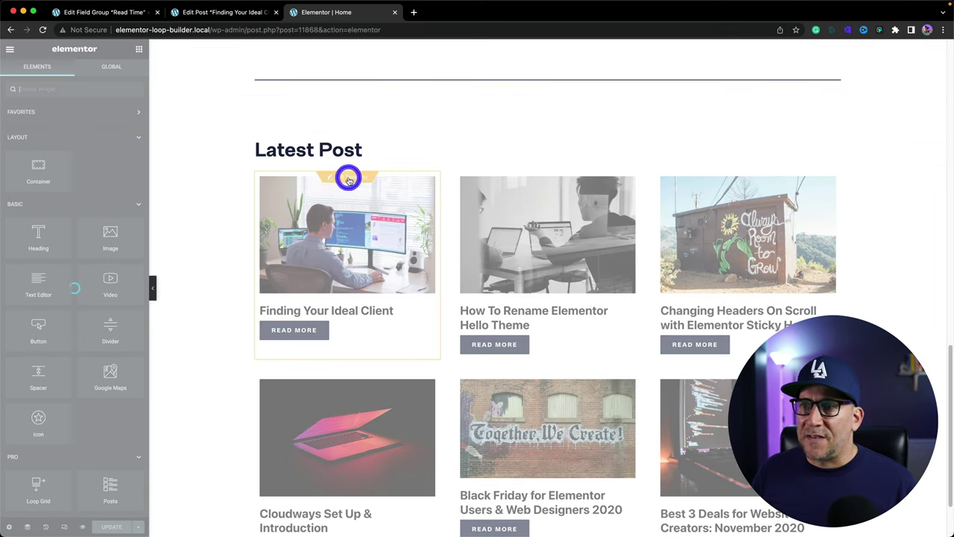
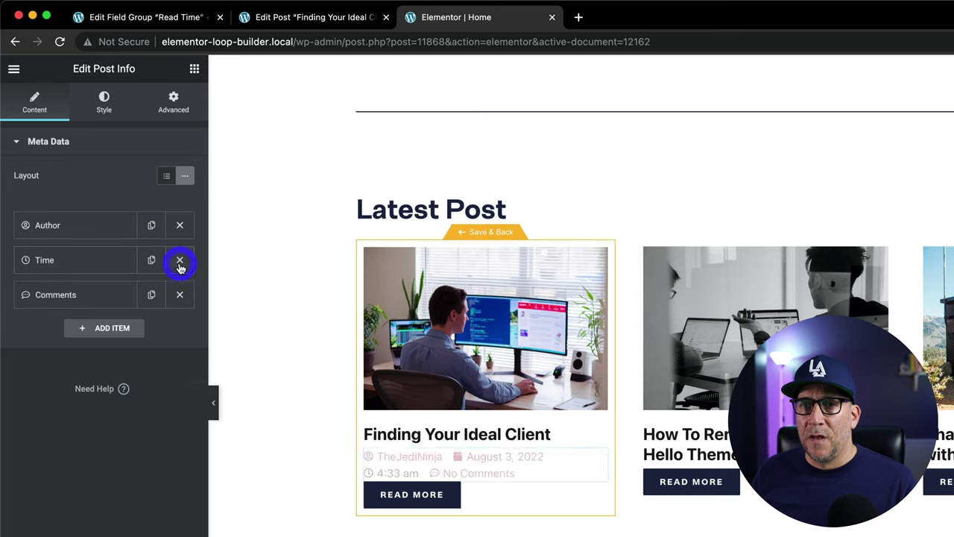
Remove the Time and Comments items from the Post Info metadata and change the Author item's type to Custom.
left_click(180, 261)
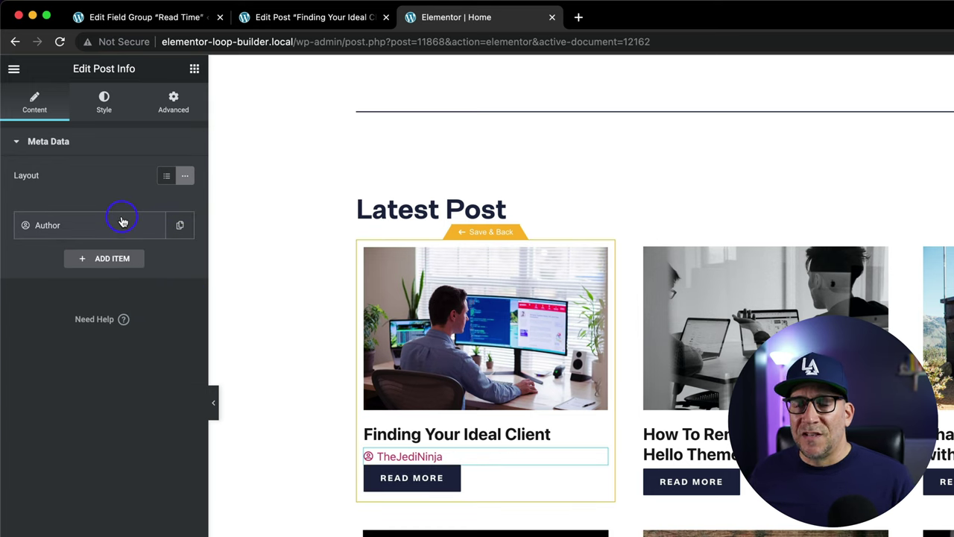
left_click(119, 223)
left_click(151, 267)
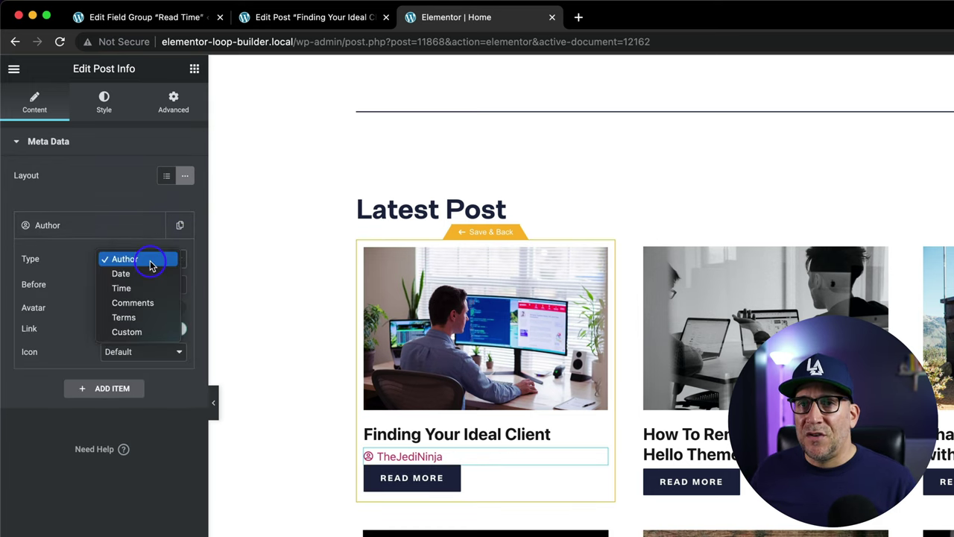
left_click(135, 332)
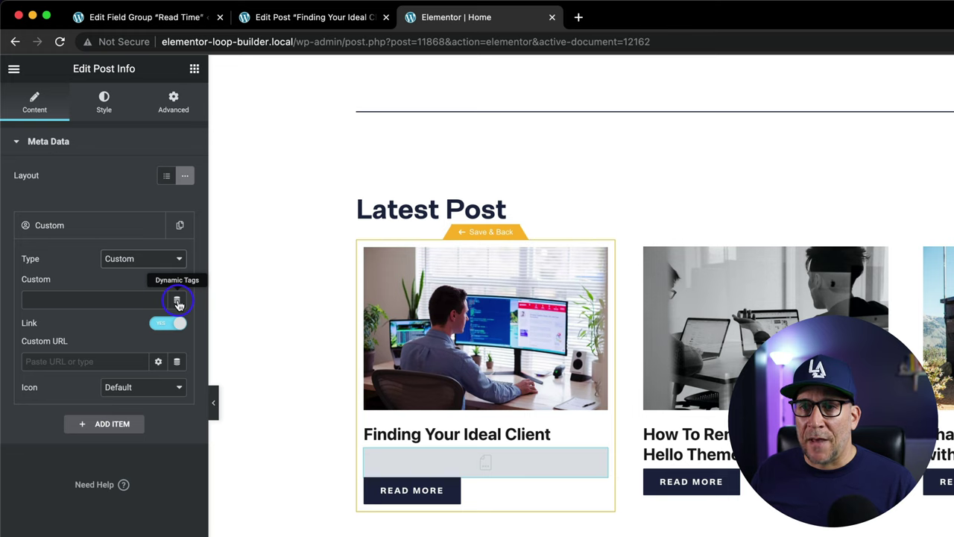
Link the custom metadata item to the ACF Field dynamic tag with Read Time as its key.
left_click(178, 302)
scroll(108, 358, "down", 5)
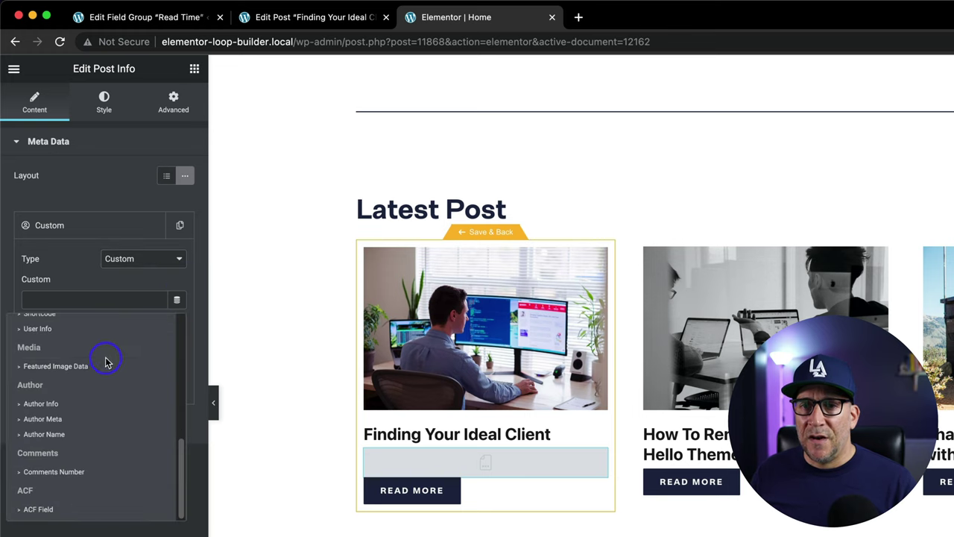
left_click(30, 509)
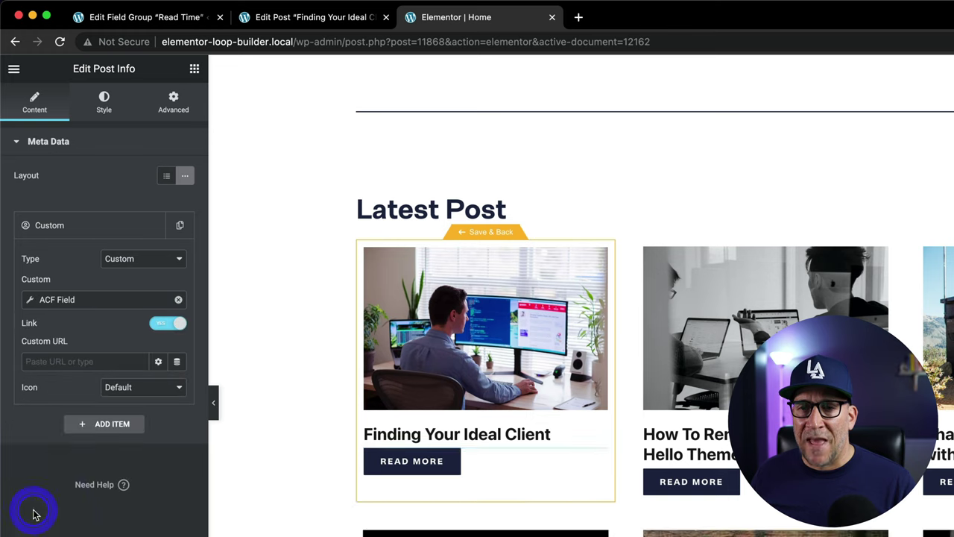
left_click(65, 299)
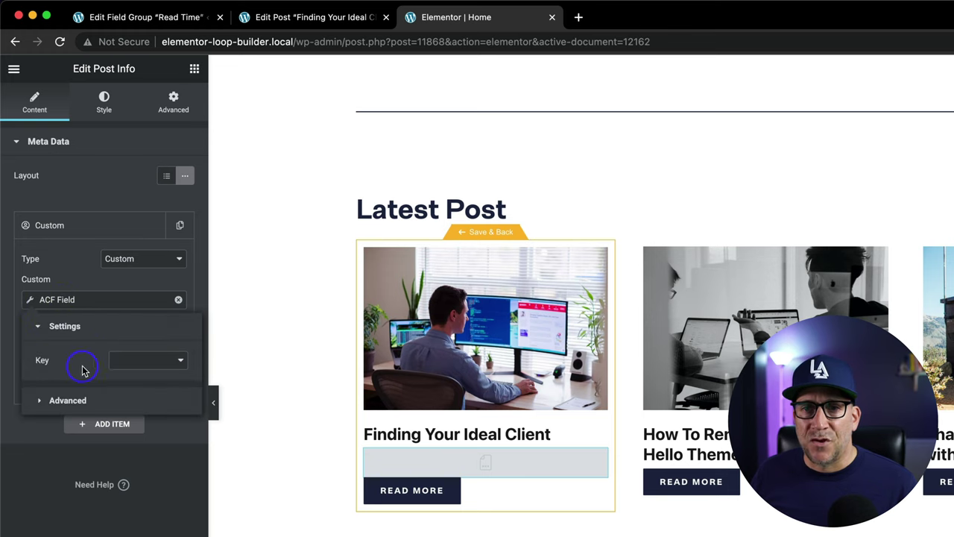
left_click(126, 365)
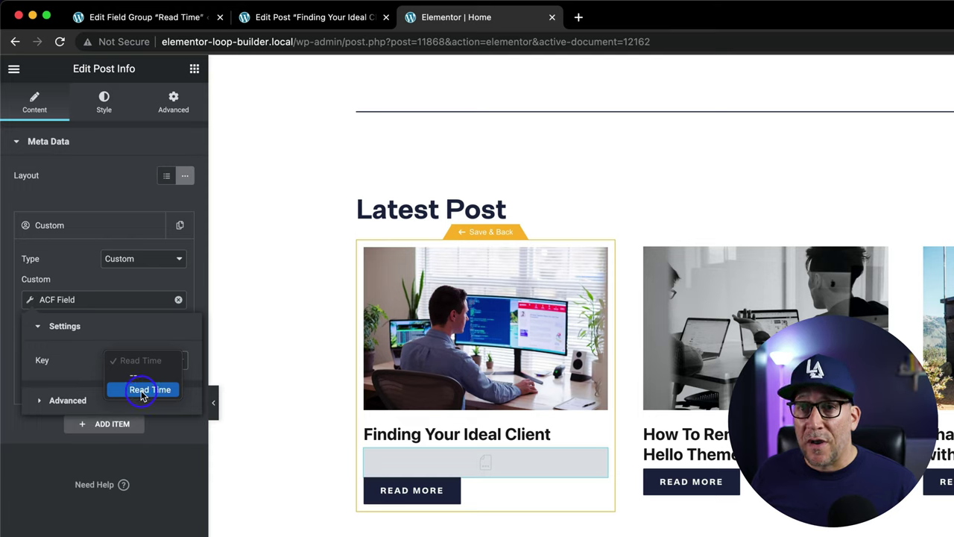
left_click(144, 390)
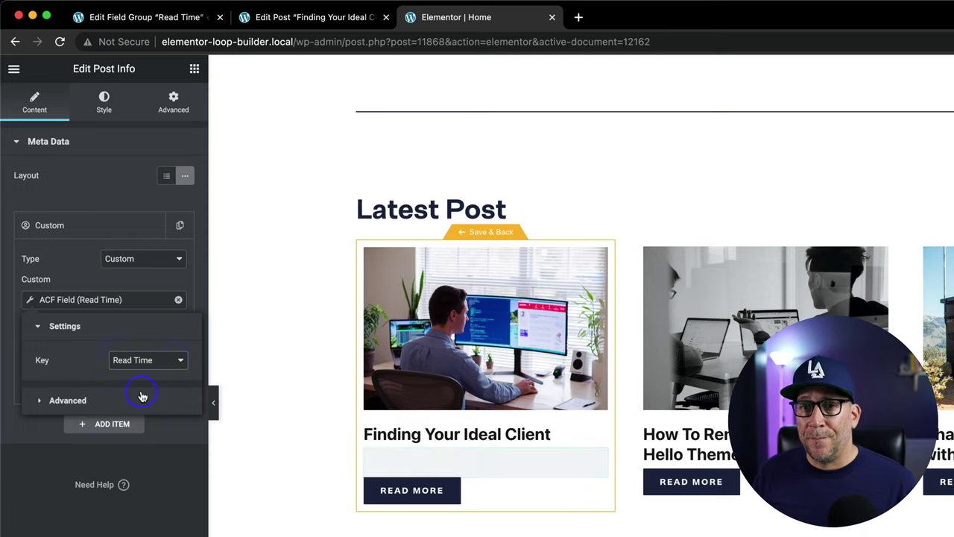
Add "Read Time:" before and "min" after the ACF field value in the dynamic tag's advanced settings.
left_click(43, 402)
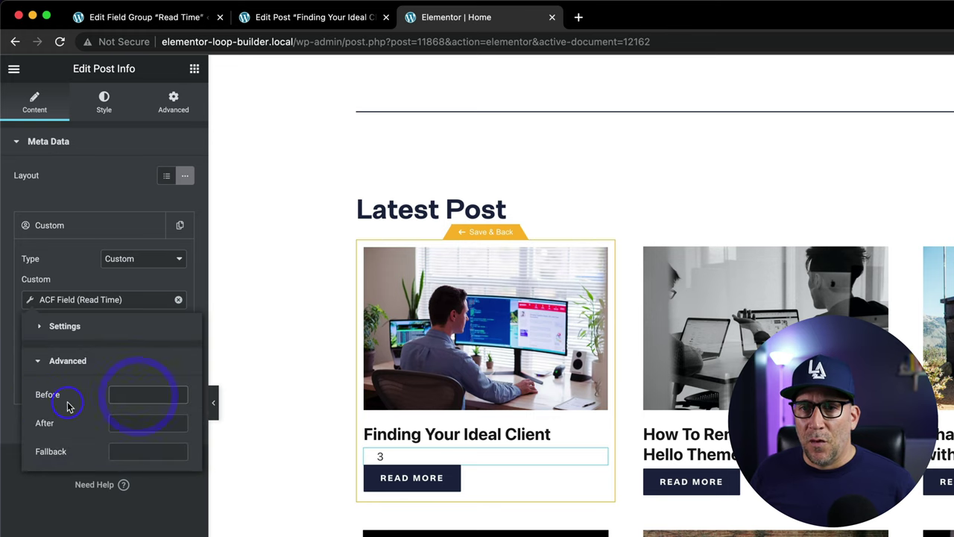
left_click(72, 405)
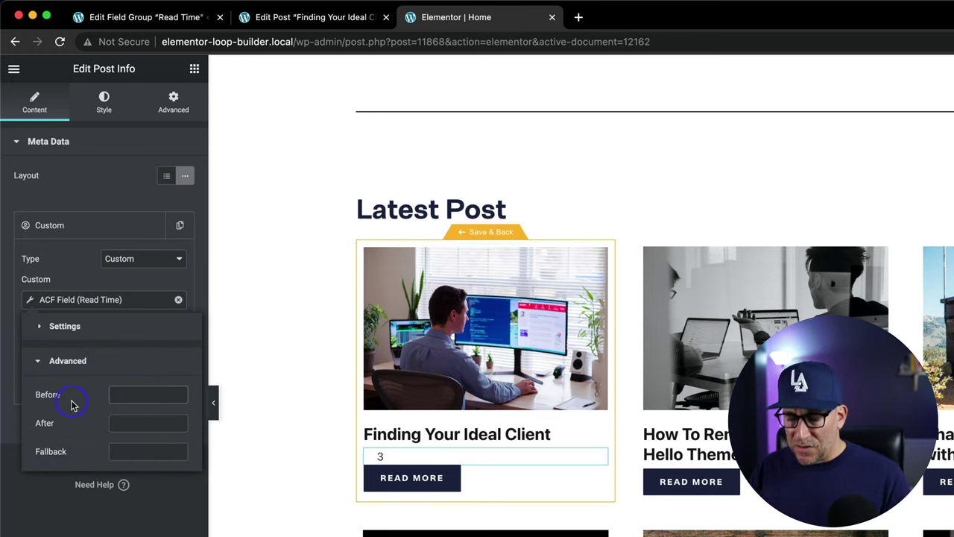
type("R")
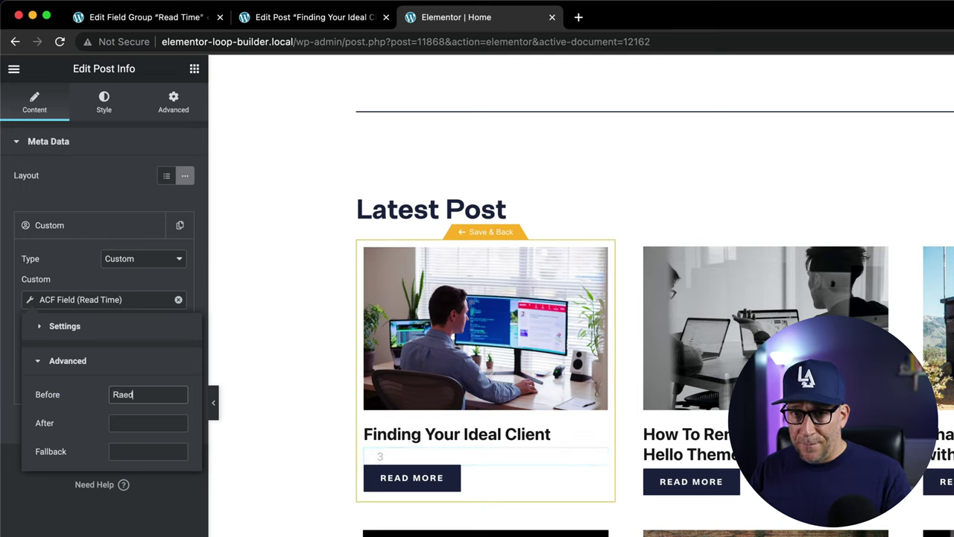
type("aed")
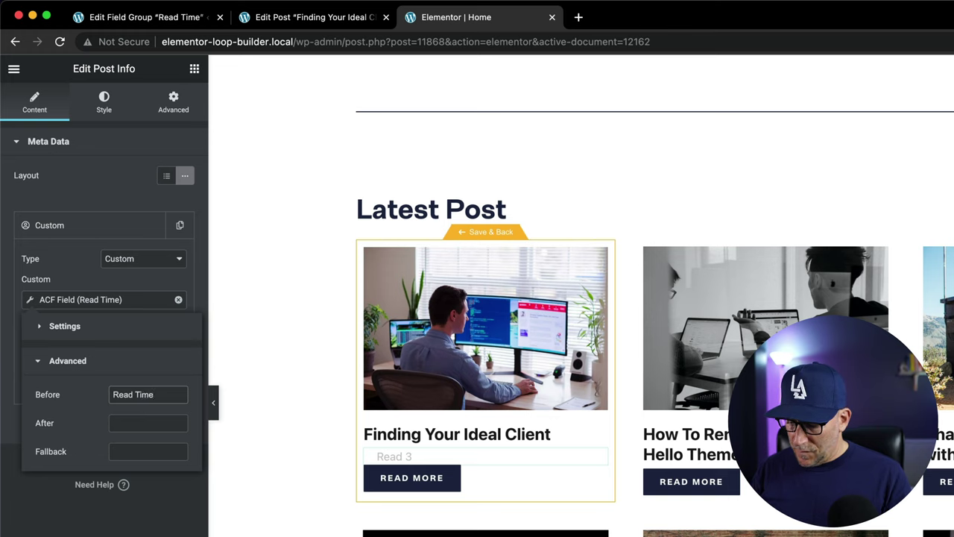
type(" Time:")
left_click(107, 422)
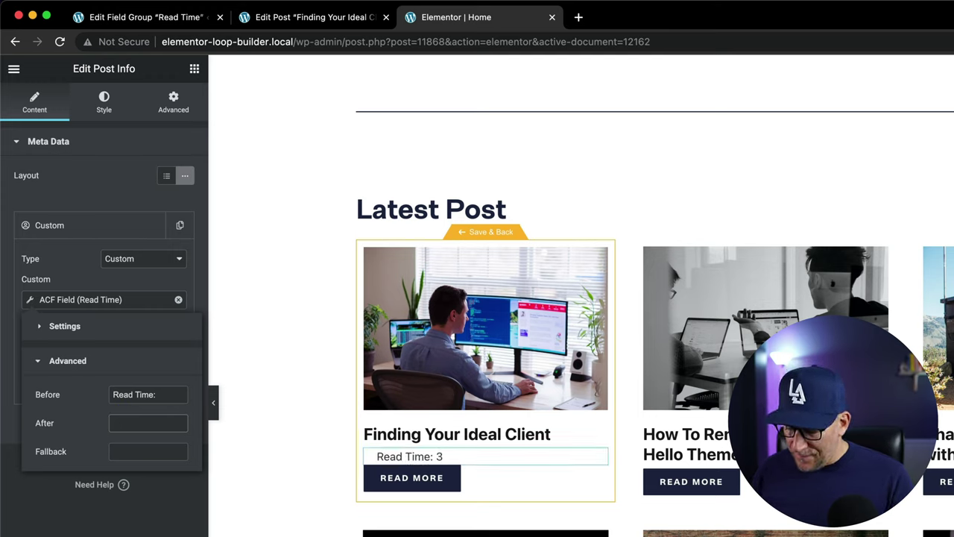
type("min")
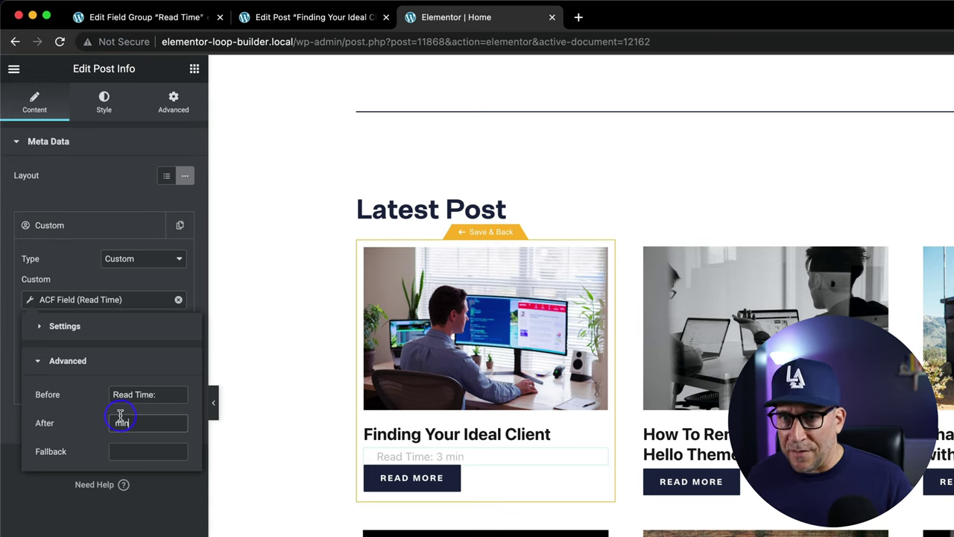
Set the custom metadata item's icon to None.
left_click(75, 285)
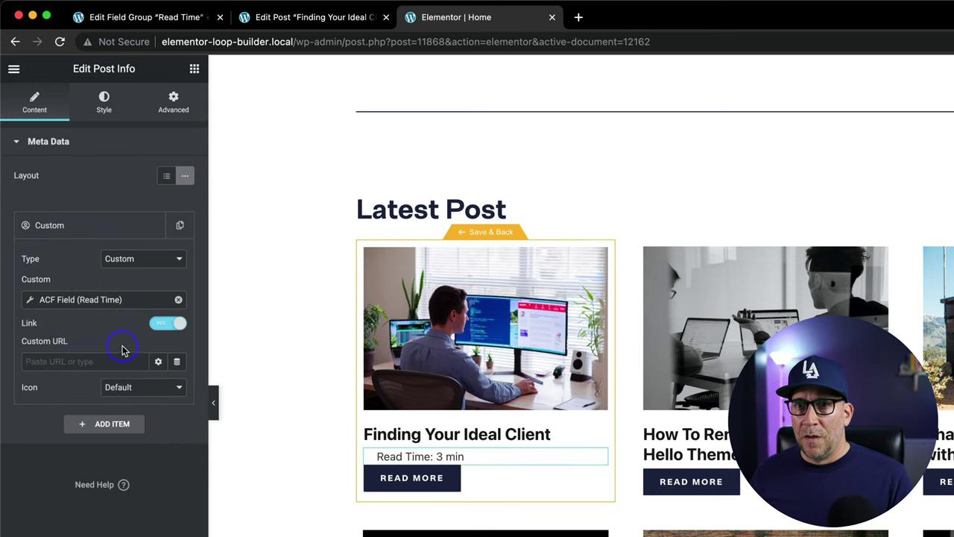
left_click(136, 397)
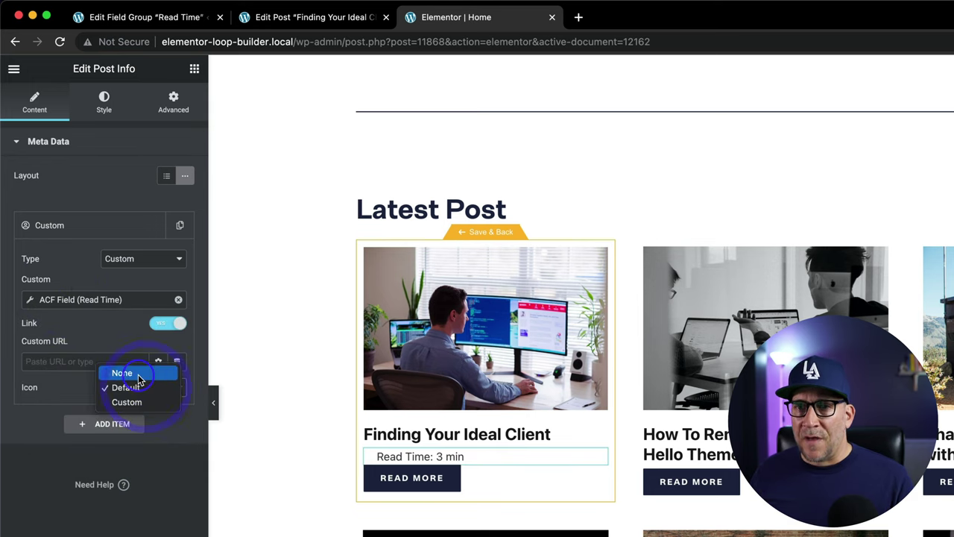
left_click(138, 379)
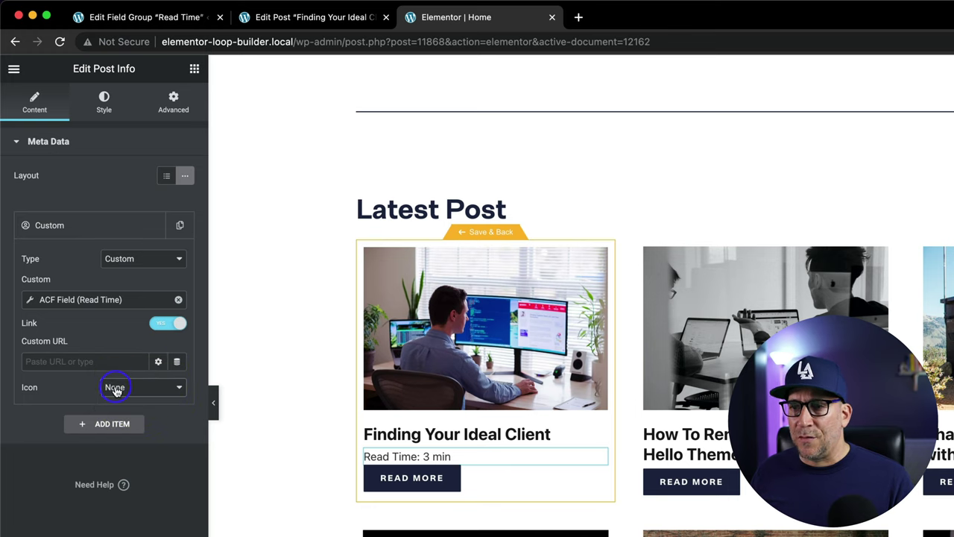
Style the Post Info text with the global color Black Text and the global font Tiny Text.
left_click(102, 105)
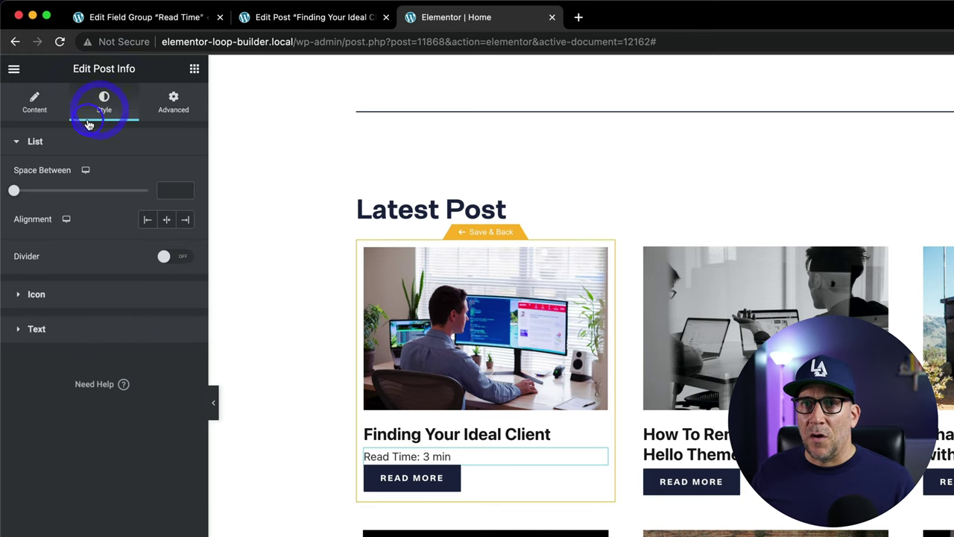
left_click(79, 328)
left_click(167, 288)
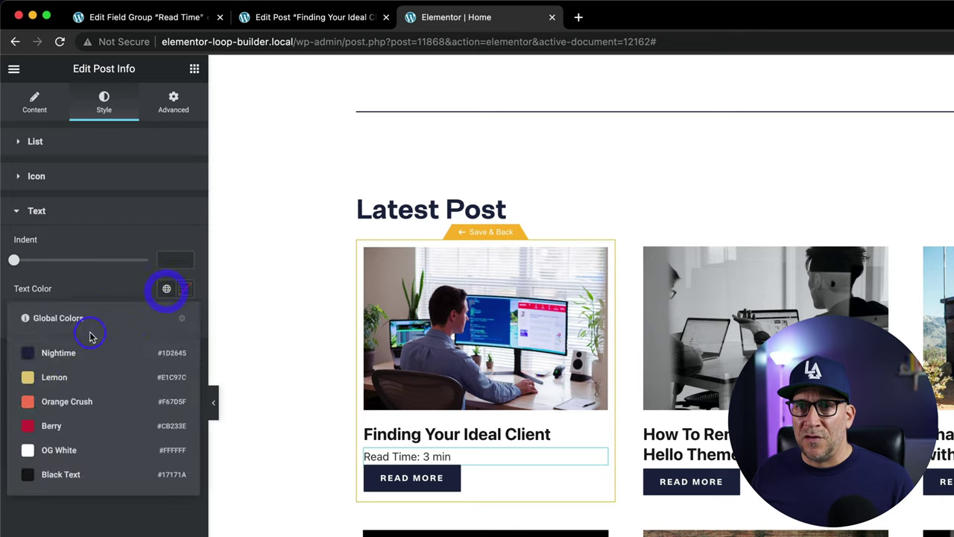
left_click(67, 469)
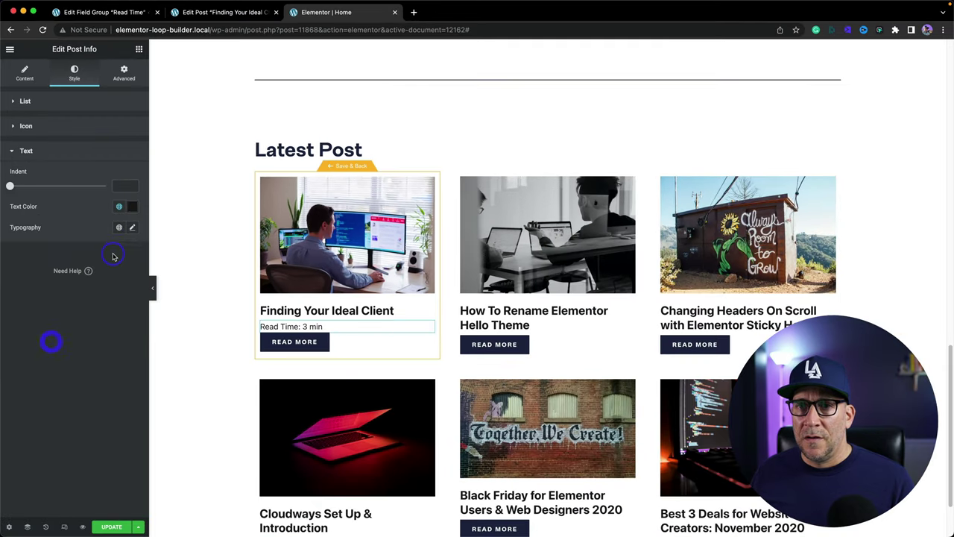
left_click(119, 227)
scroll(68, 341, "down", 3)
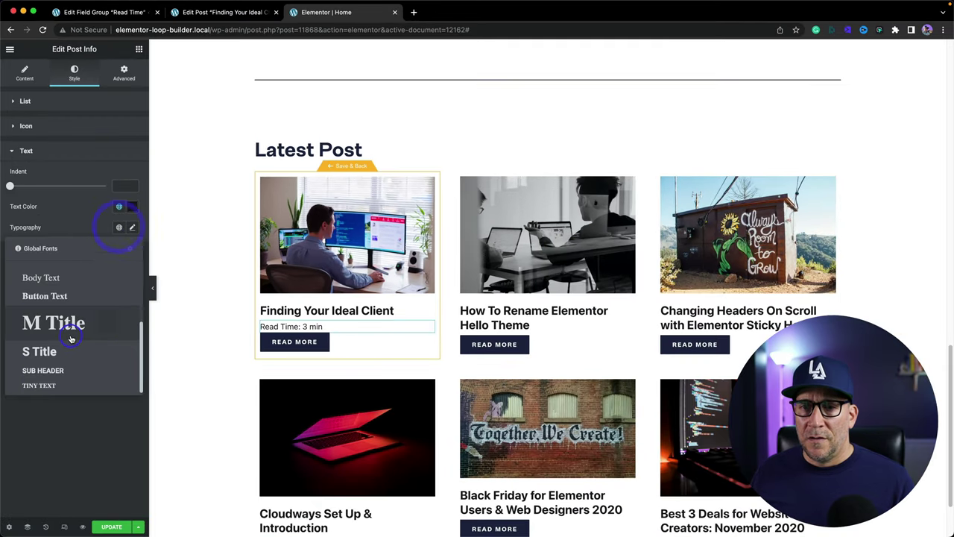
left_click(50, 383)
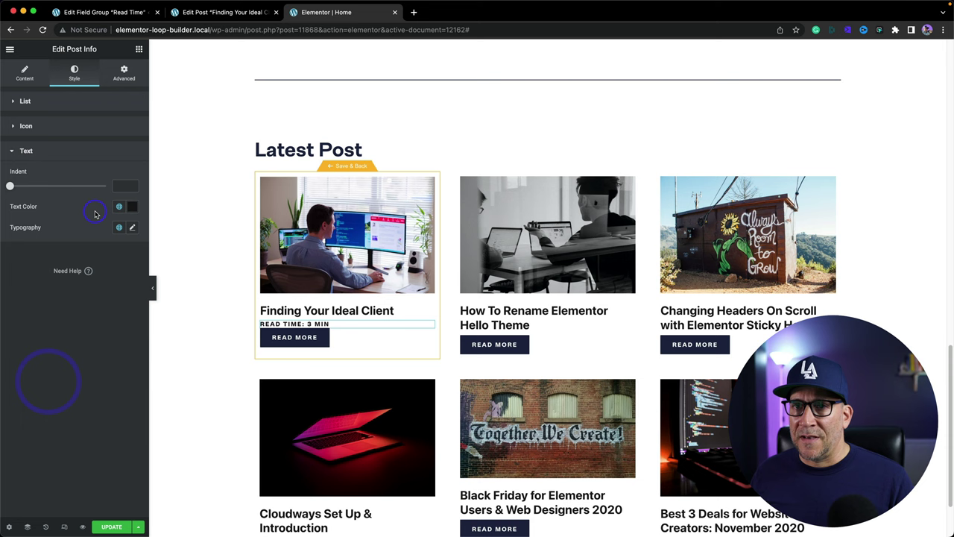
Unlink the Post Info widget's padding values and set the bottom padding to 20 px.
left_click(124, 73)
left_click(132, 174)
left_click(90, 172)
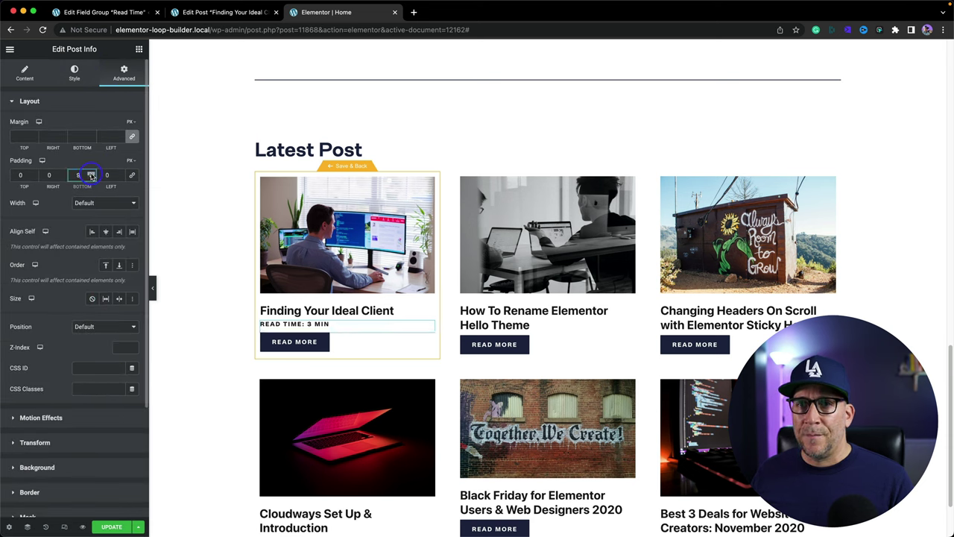
left_click_drag(92, 175, 92, 175)
left_click(97, 233)
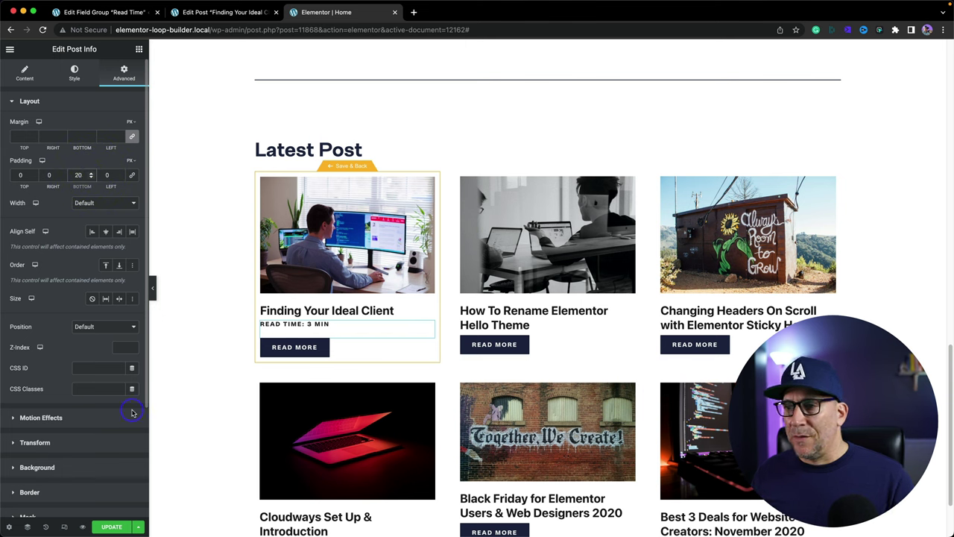
Update the loop item template and return to editing the home page.
left_click(346, 169)
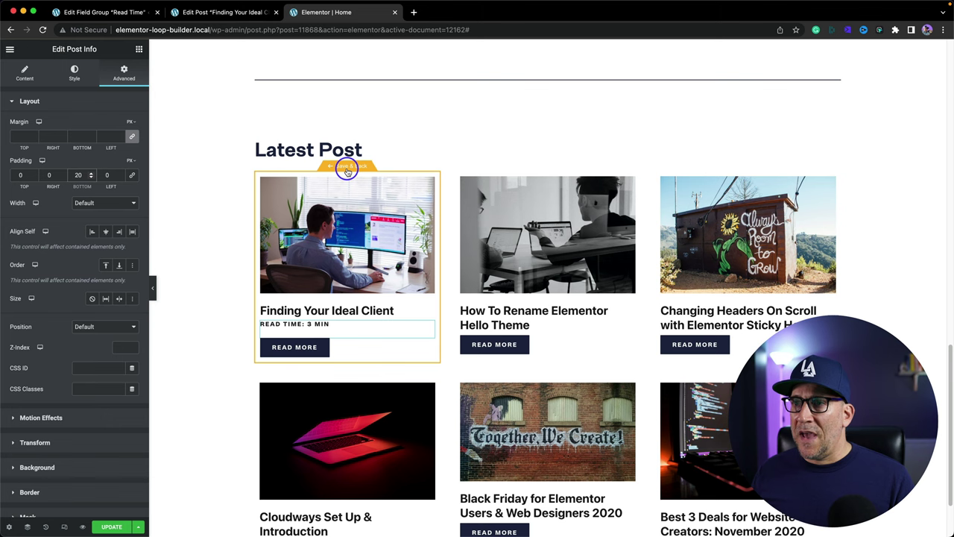
left_click(111, 526)
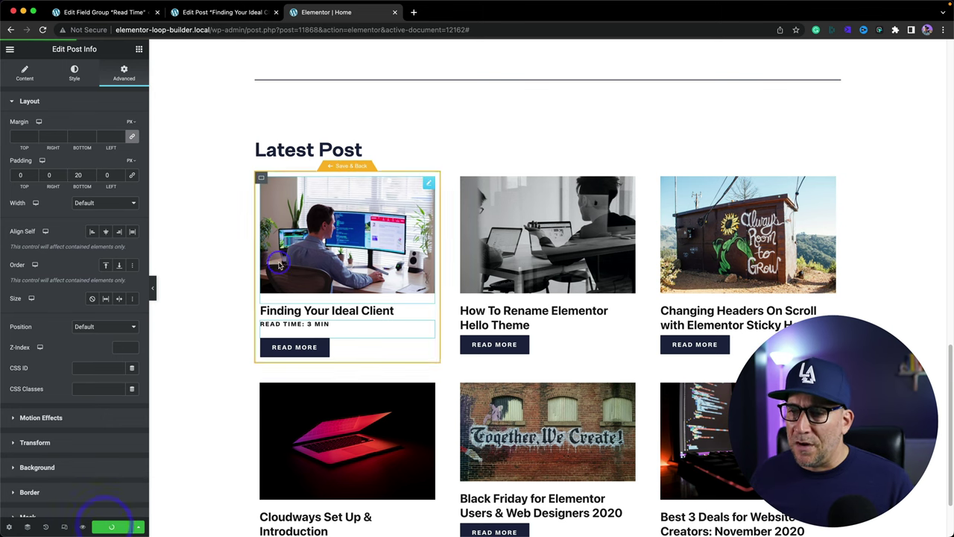
left_click(344, 168)
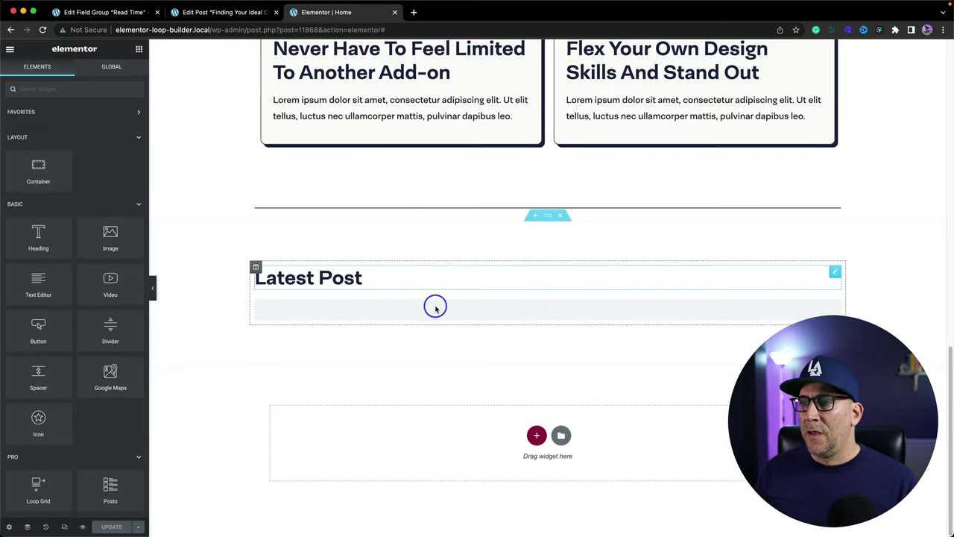
Check the read time line on the Latest Post cards, briefly reopening the loop item template and returning to the page.
scroll(433, 302, "down", 5)
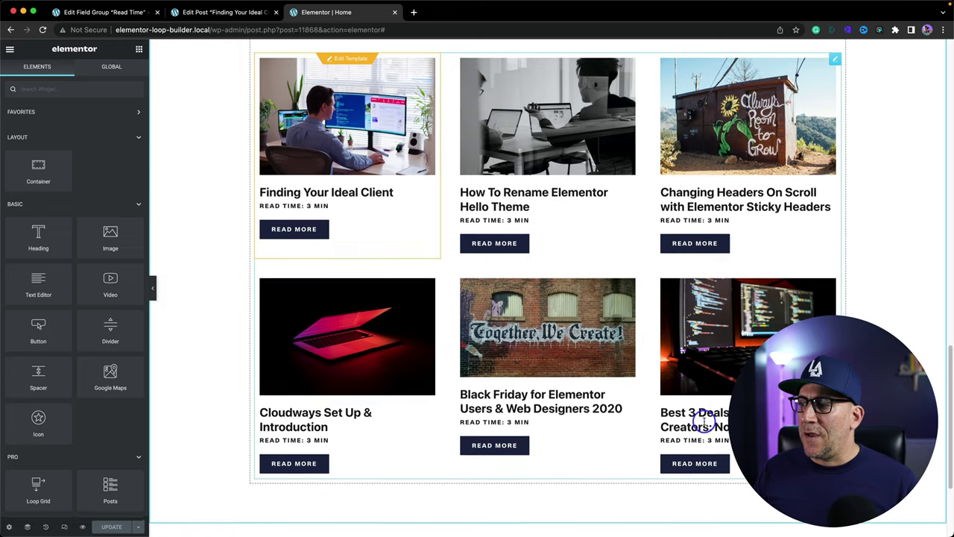
scroll(702, 412, "down", 1)
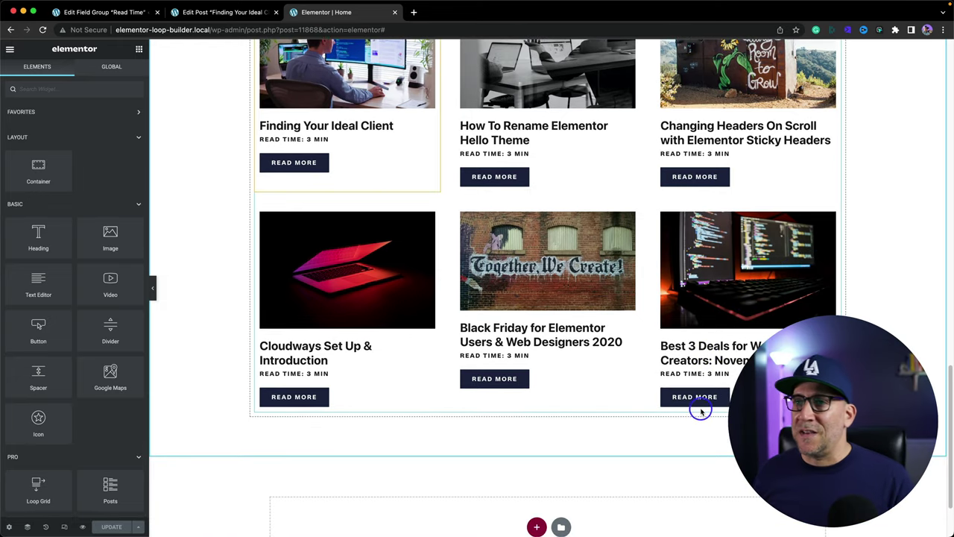
scroll(656, 373, "up", 3)
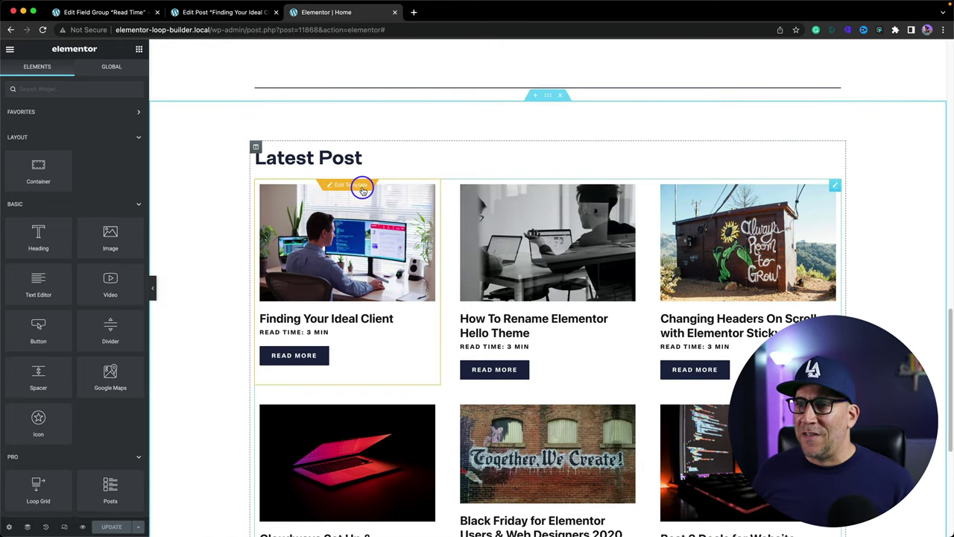
left_click(361, 188)
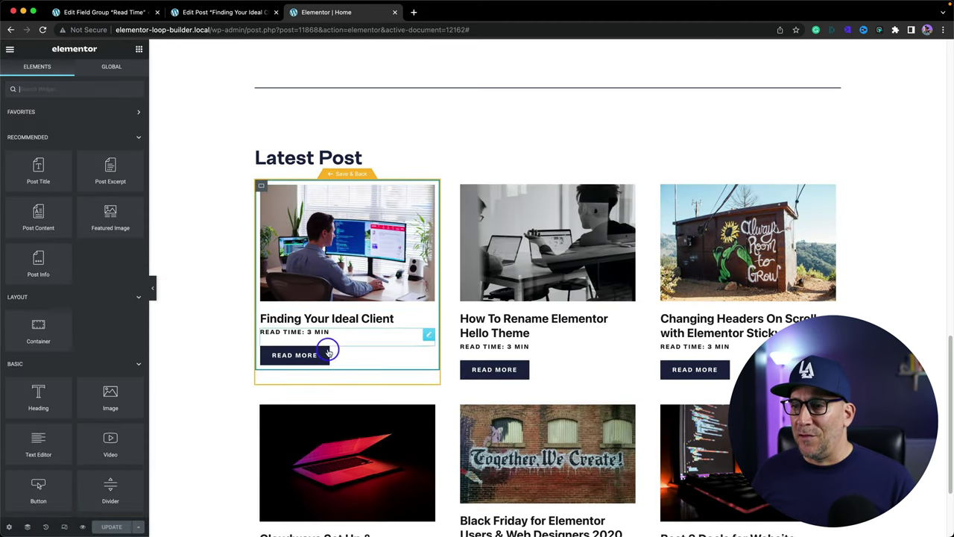
left_click_drag(420, 333, 396, 202)
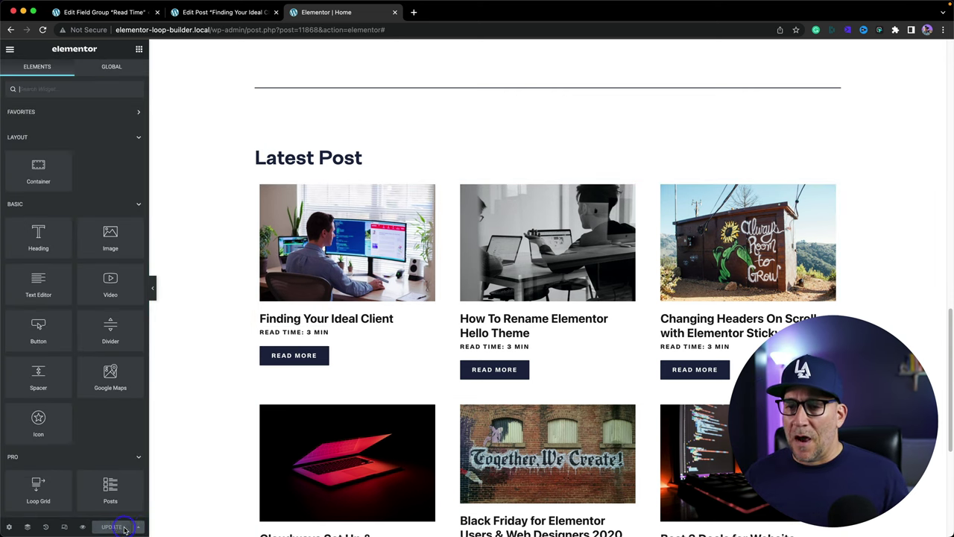
Preview the home page and examine the read time on the Finding Your Ideal Client card under Latest Post.
left_click(82, 527)
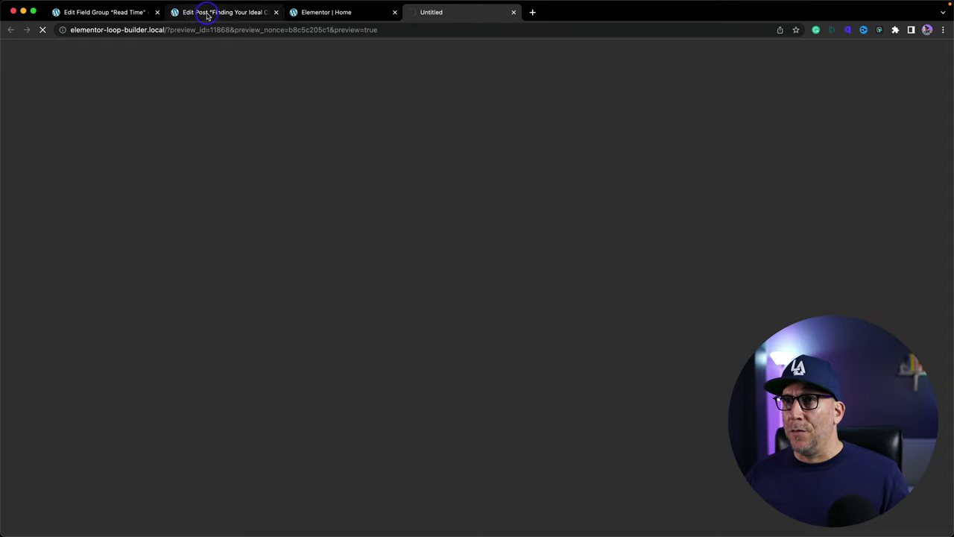
scroll(326, 213, "down", 5)
scroll(322, 223, "down", 10)
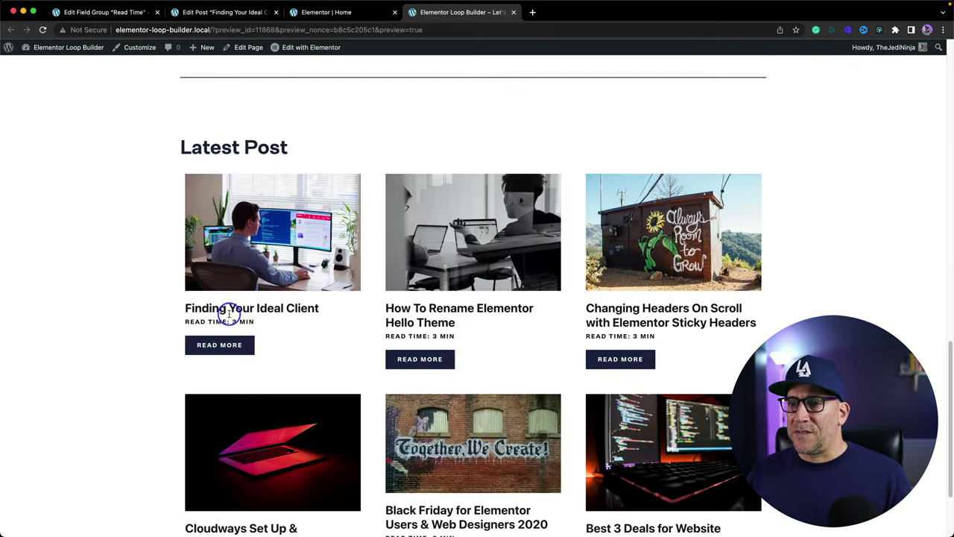
left_click_drag(188, 307, 345, 308)
Set the Read Time field of the Finding Your Ideal Client post to 1 and update the post.
left_click(336, 15)
left_click(224, 12)
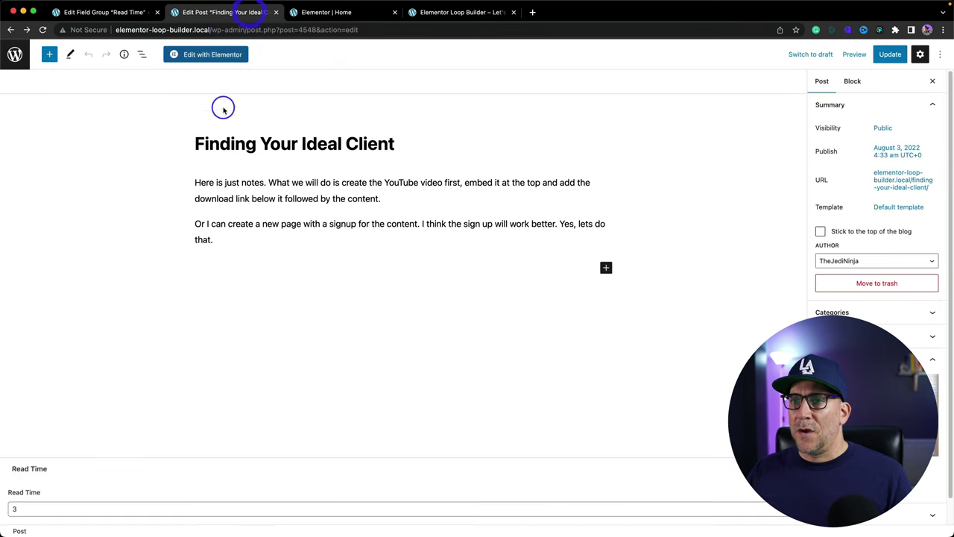
left_click(21, 495)
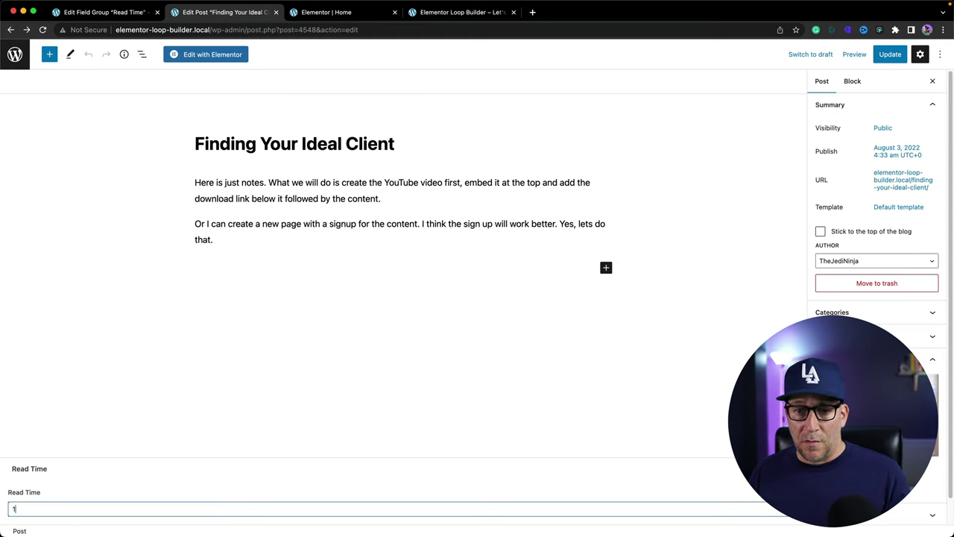
type("1")
left_click(886, 55)
Reload the home page preview and check the read time under Finding Your Ideal Client.
left_click(474, 14)
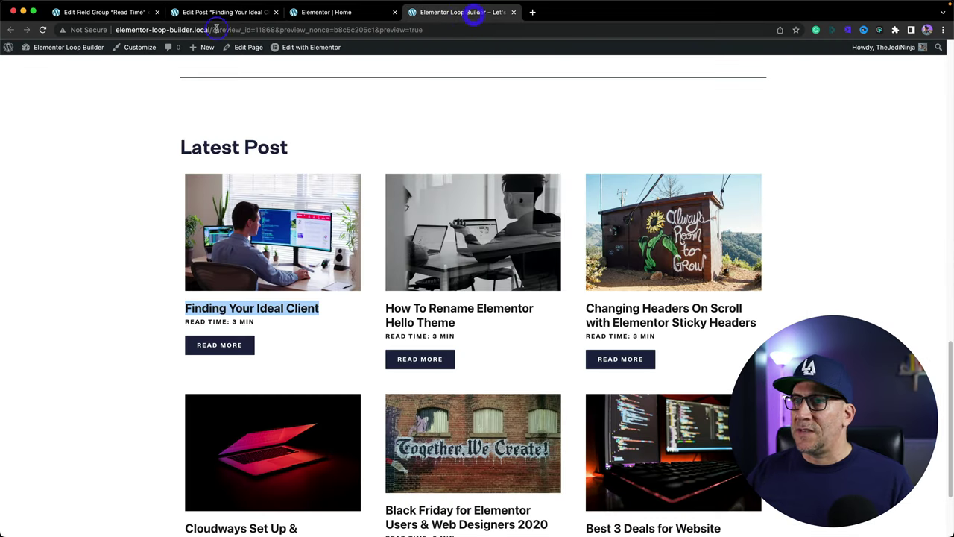
left_click(43, 29)
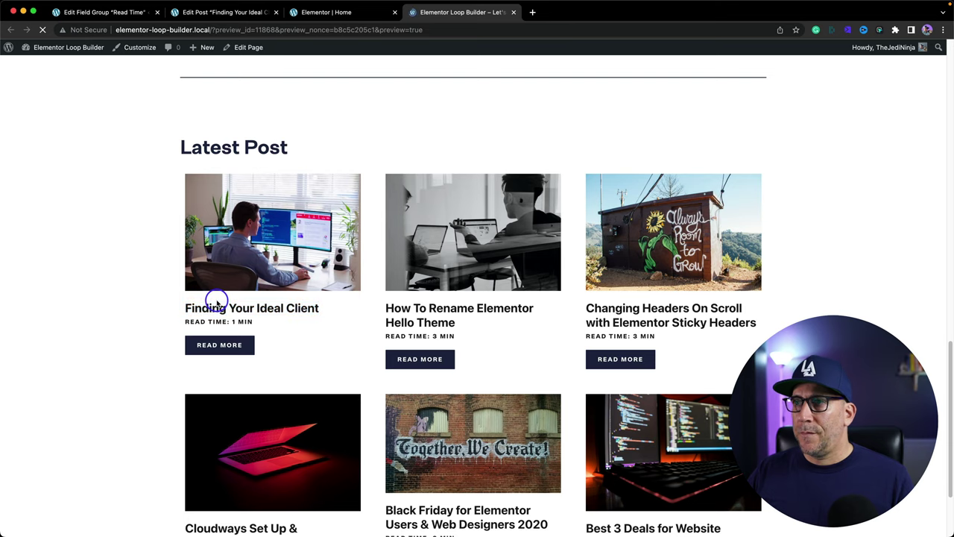
left_click_drag(180, 310, 266, 309)
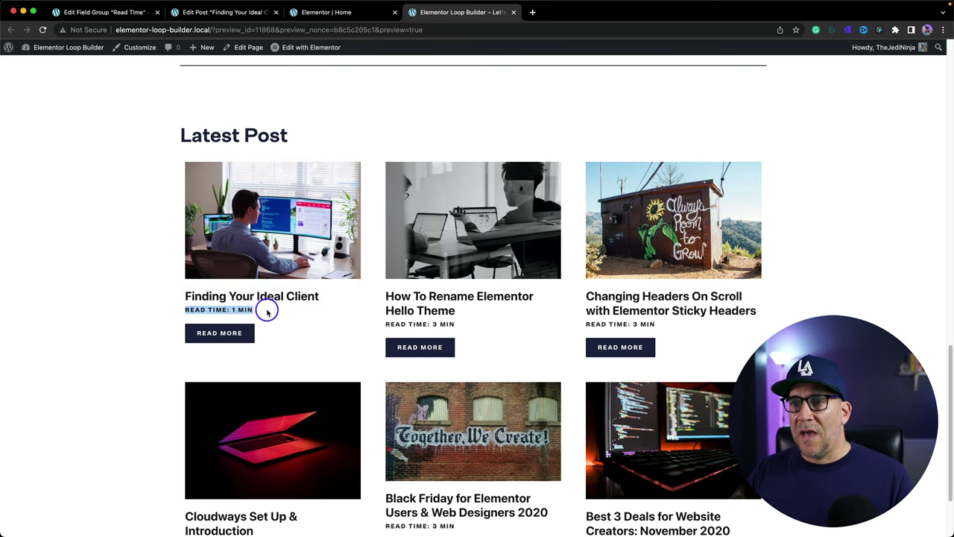
left_click(276, 313)
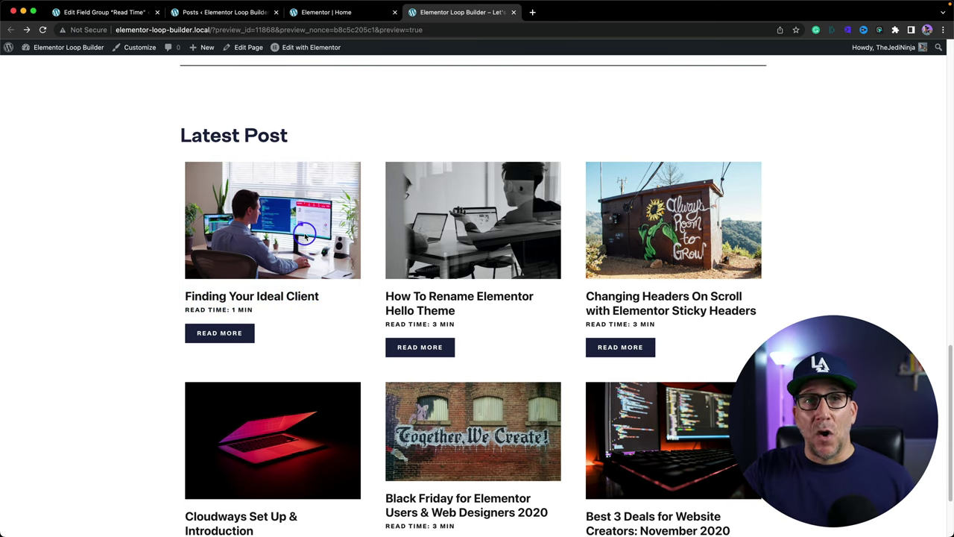
Open the Finding Your Ideal Client post from its card, and open the Theme Builder template list in the WordPress admin.
left_click(219, 333)
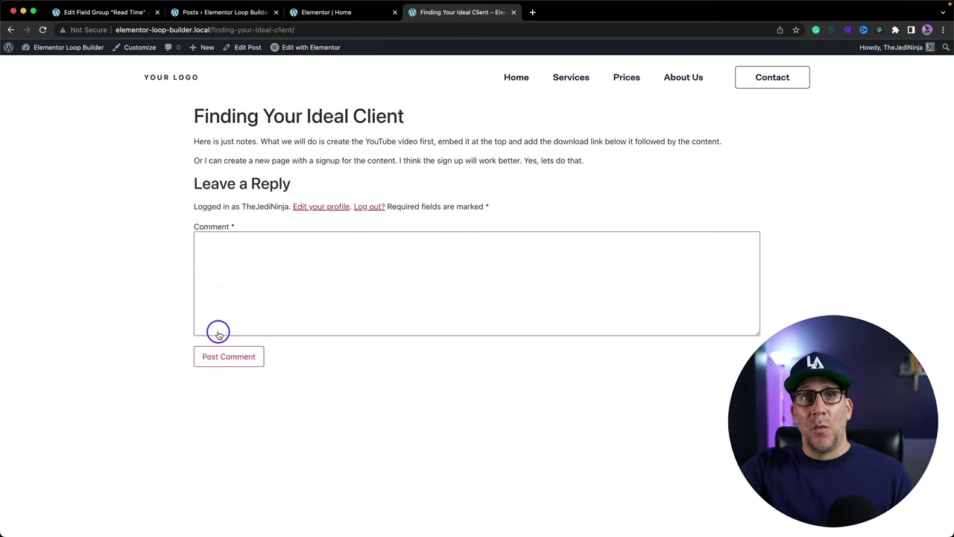
left_click(216, 11)
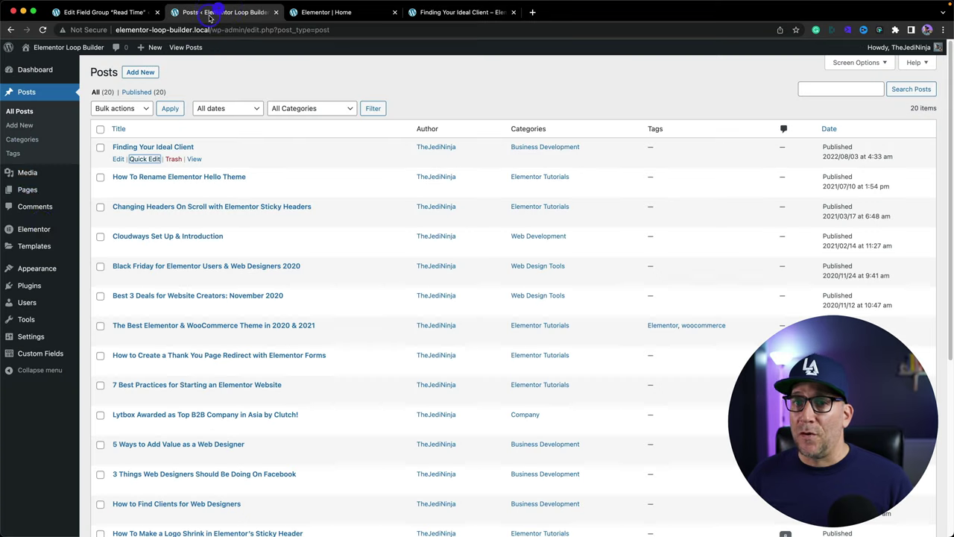
mouse_move(34, 247)
left_click(103, 275)
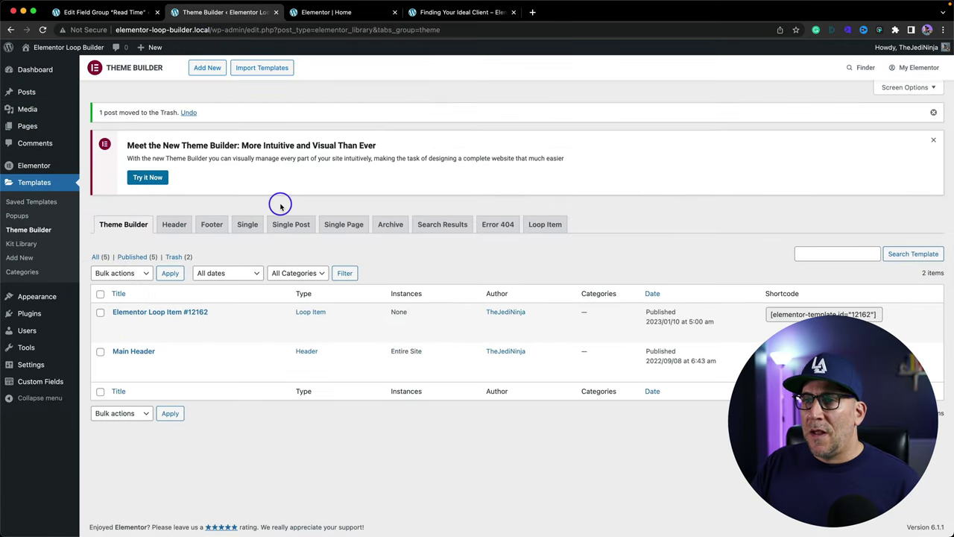
Create a Single Post template named Blog Template and close the template library without inserting a block.
left_click(211, 68)
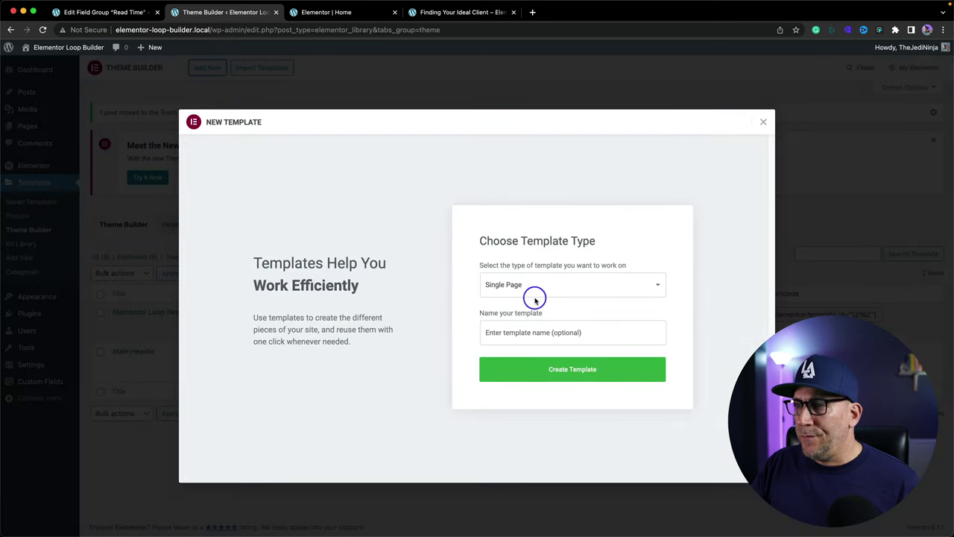
left_click(532, 287)
left_click(522, 297)
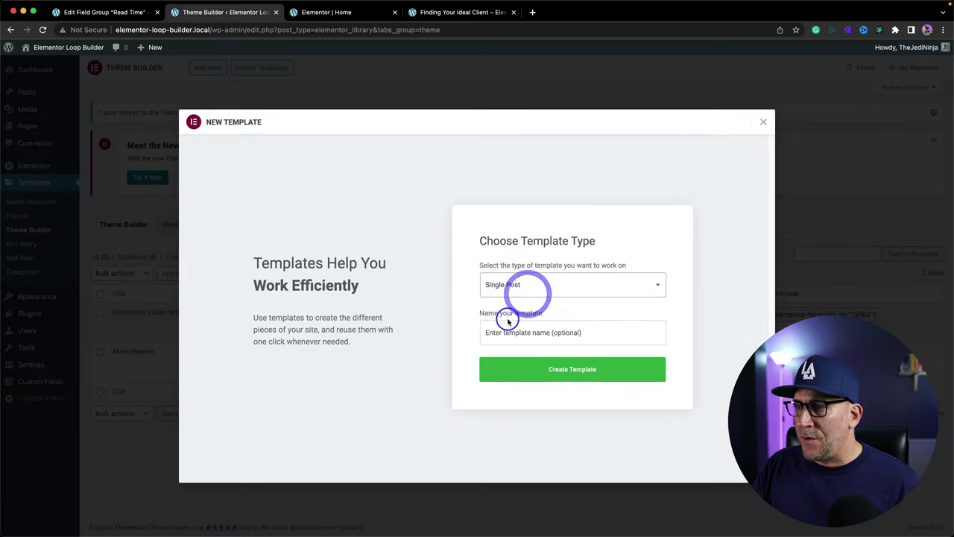
left_click(506, 329)
type("Blog Template")
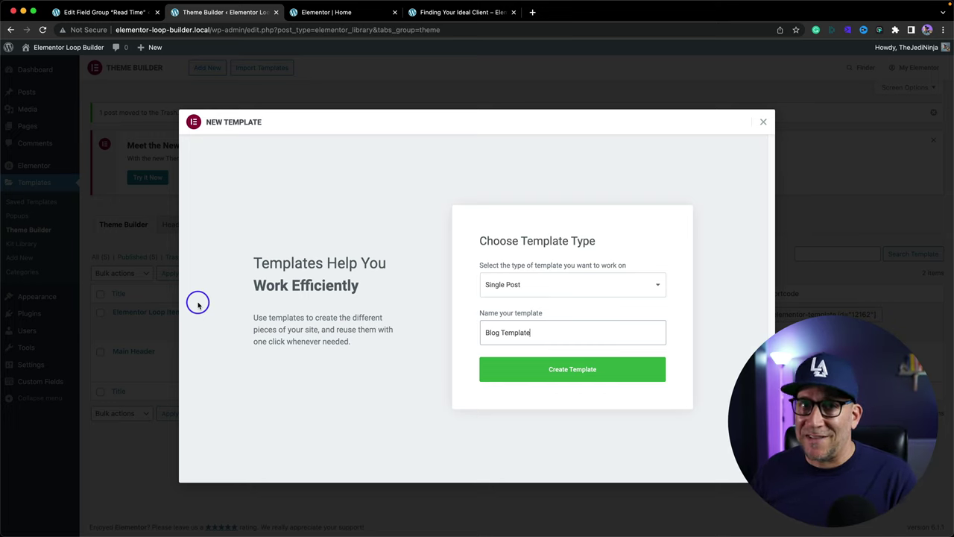
left_click(554, 370)
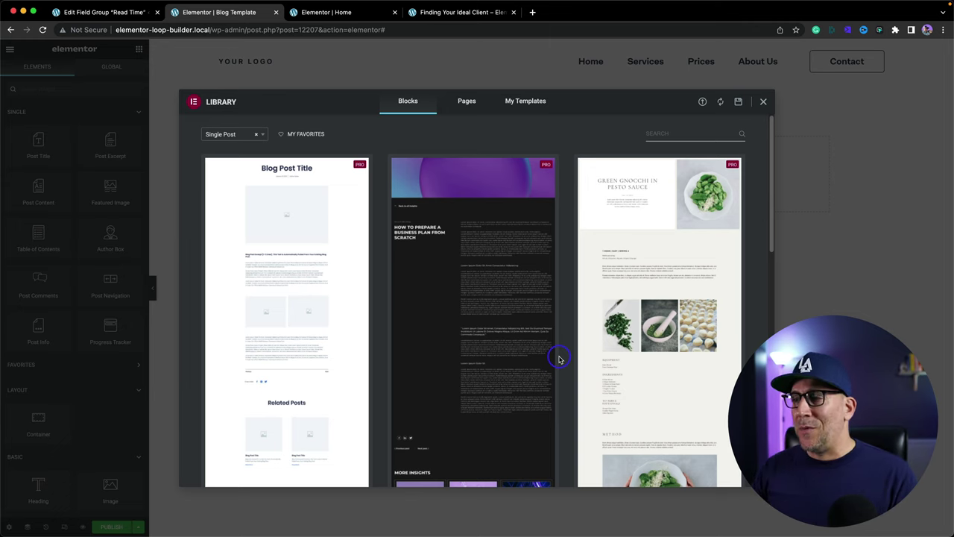
left_click(764, 102)
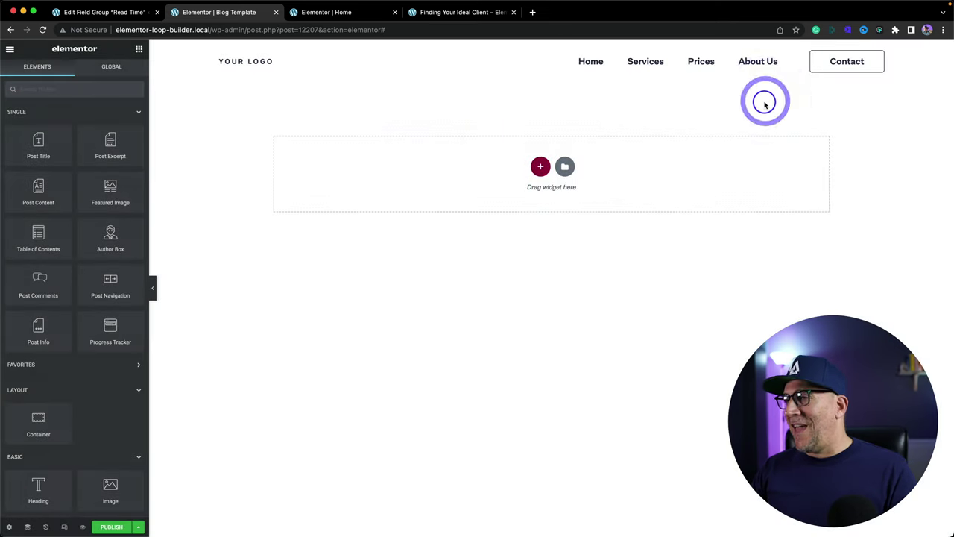
Add a single vertical-direction container to the template and place a Post Title widget inside it.
left_click(540, 163)
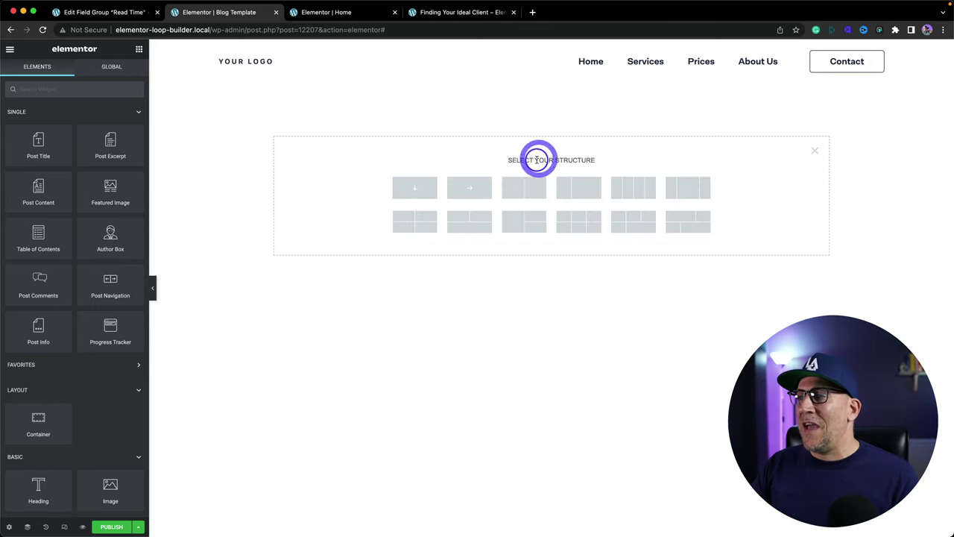
left_click(432, 187)
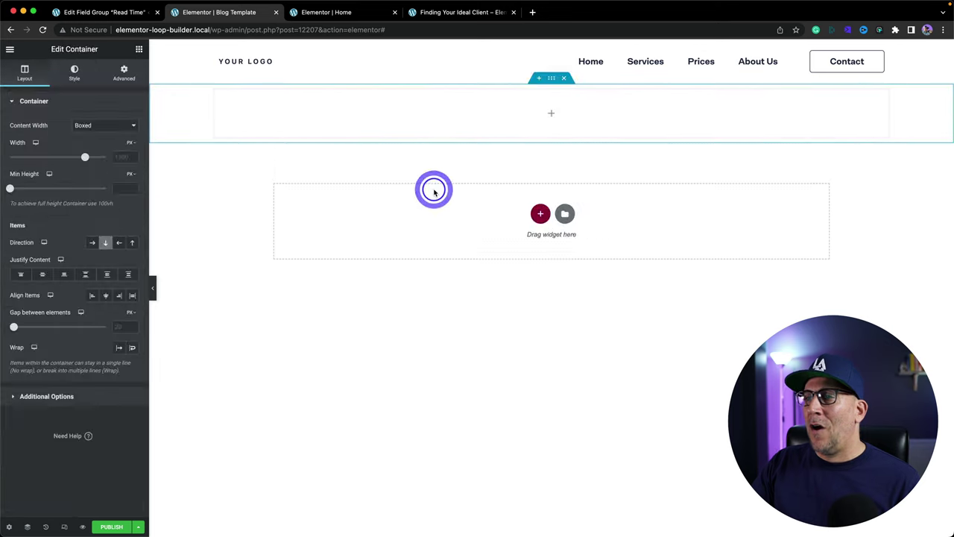
left_click(552, 114)
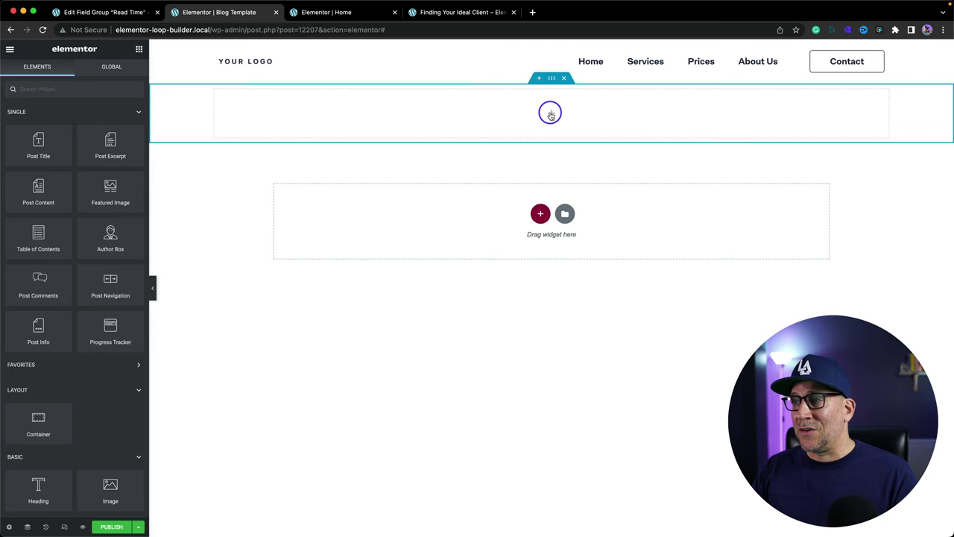
left_click(550, 113)
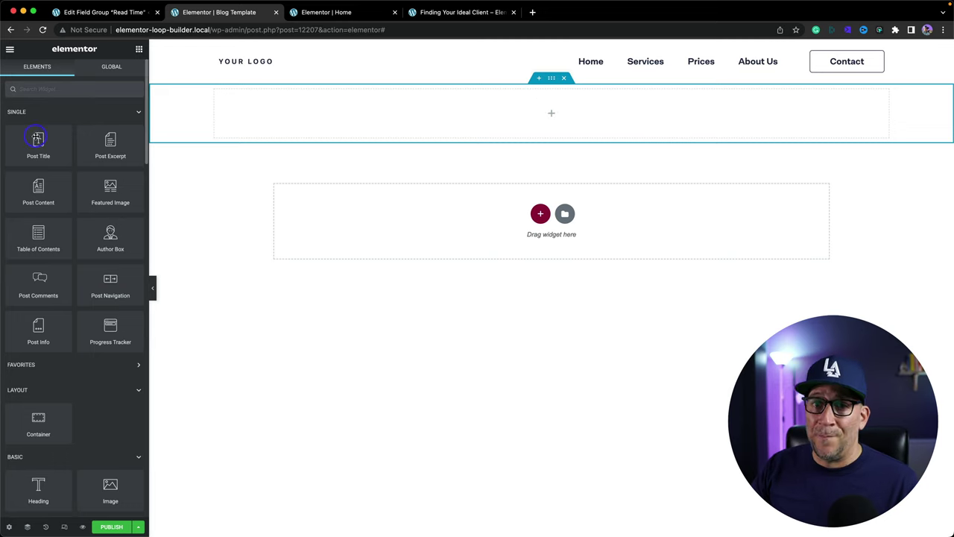
left_click_drag(40, 152, 452, 121)
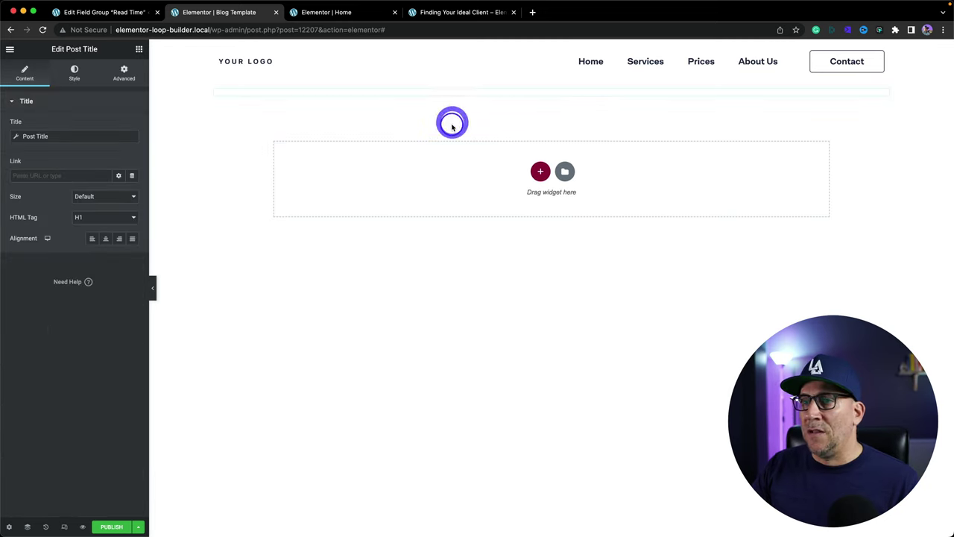
Add a Featured Image widget below the post title and a Post Content widget below the image.
left_click(141, 67)
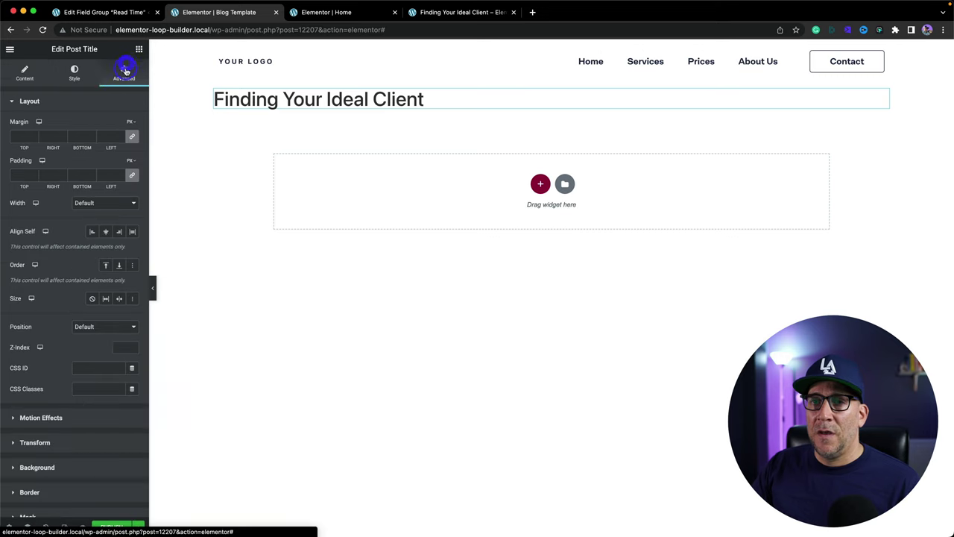
left_click(139, 49)
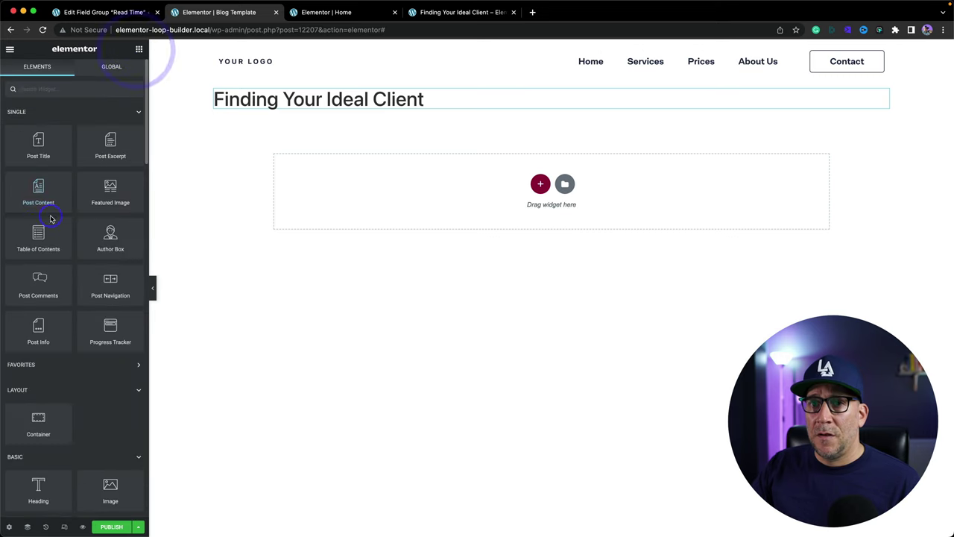
left_click_drag(113, 188, 261, 109)
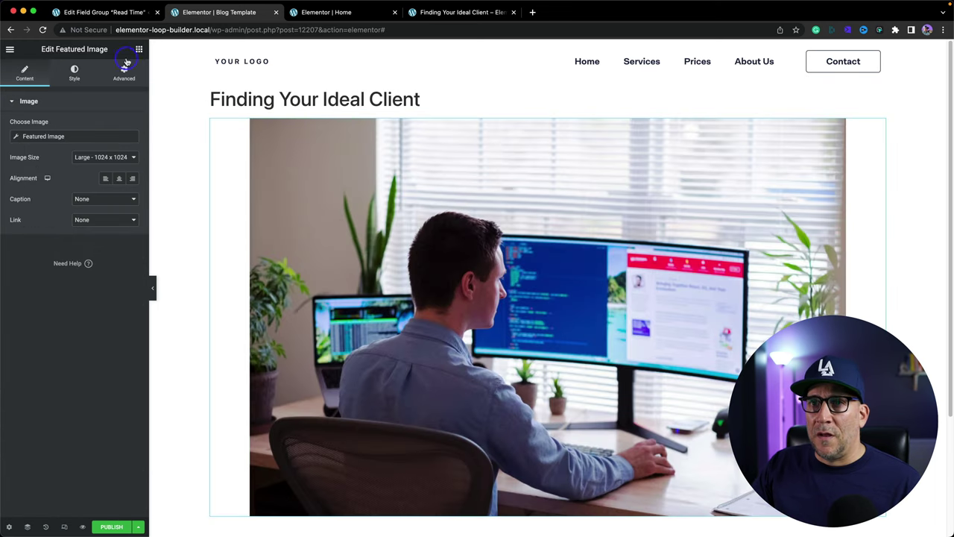
left_click(138, 49)
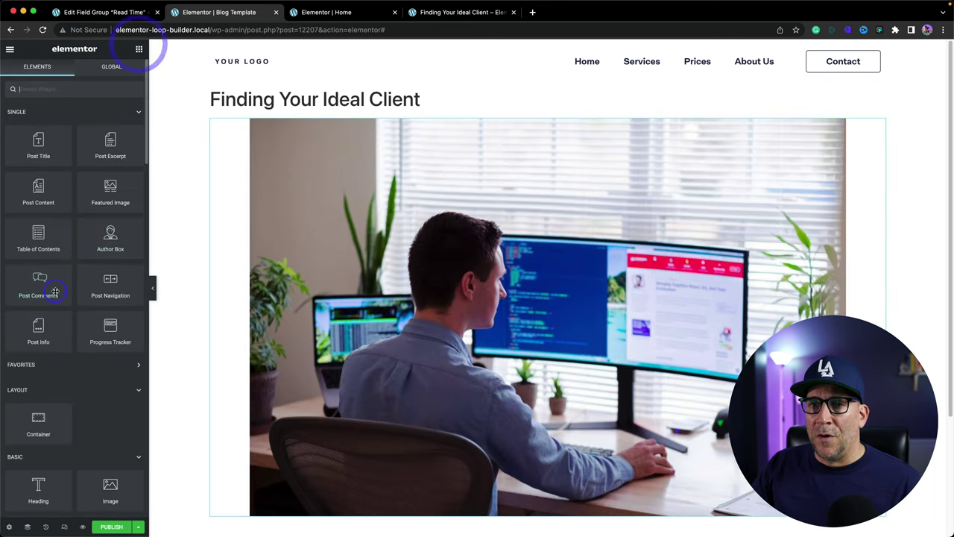
left_click_drag(39, 193, 304, 488)
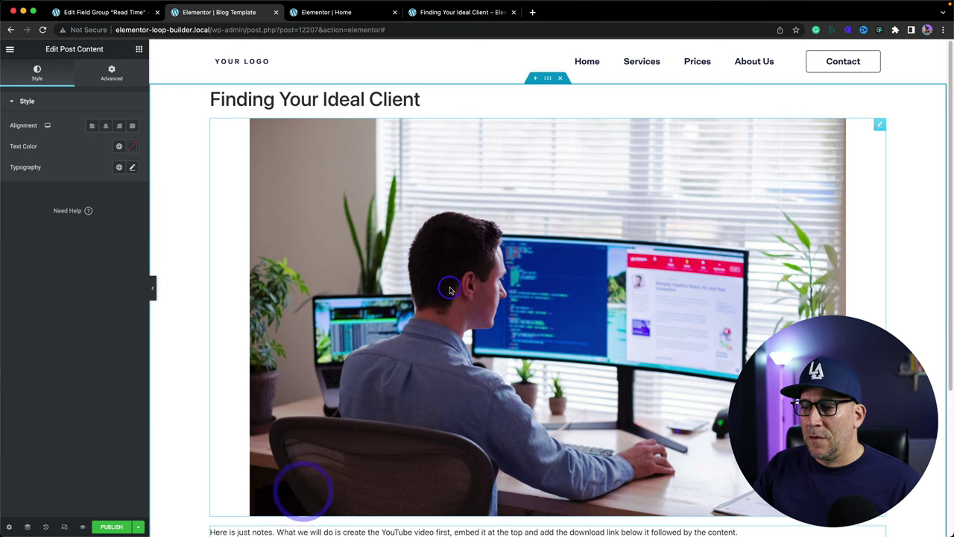
Center the post title and apply a dark global text color and a large bold global title font.
left_click(437, 94)
left_click(33, 68)
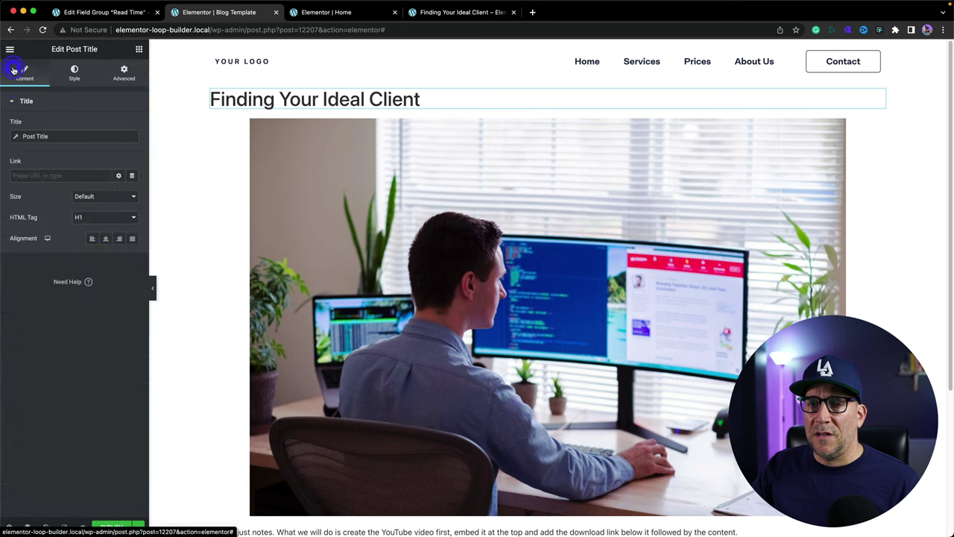
left_click(105, 237)
left_click(66, 76)
left_click(117, 125)
left_click(45, 258)
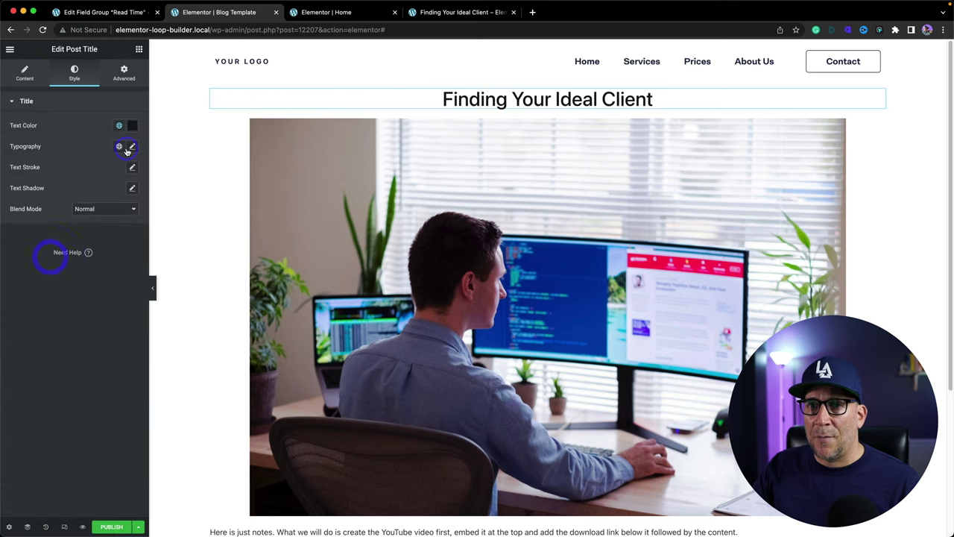
left_click(119, 146)
left_click(71, 263)
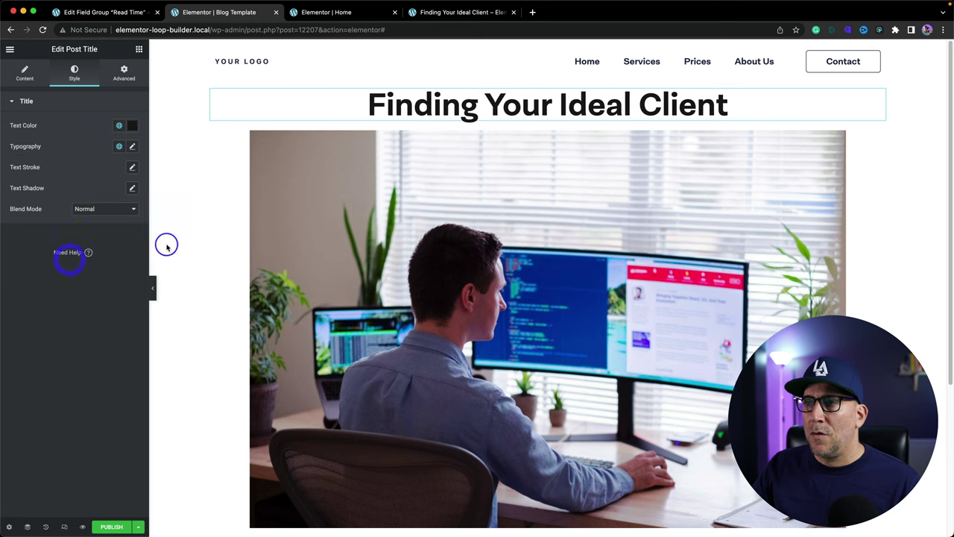
Set the boxed width of the container holding the post elements to 800 px.
scroll(444, 249, "down", 3)
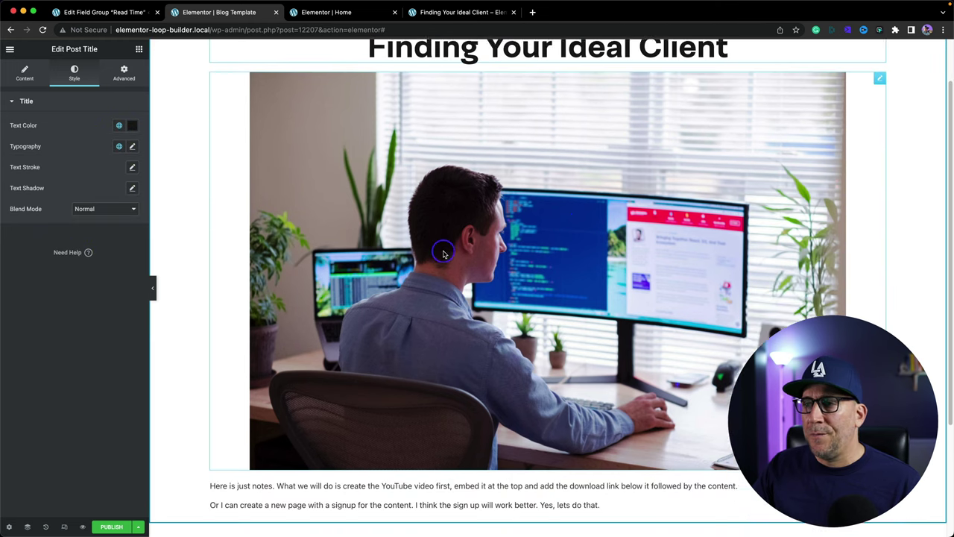
scroll(555, 207, "up", 5)
left_click(548, 77)
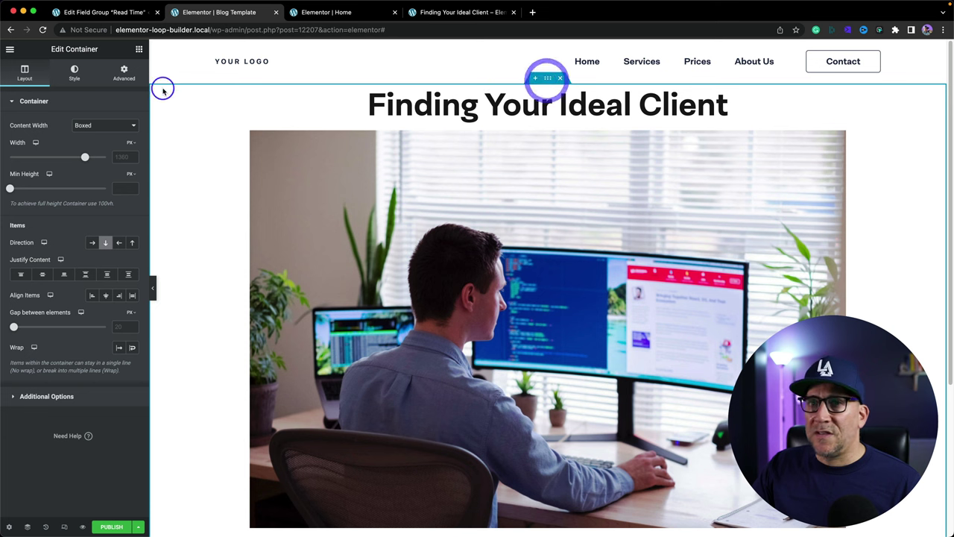
left_click_drag(74, 157, 42, 156)
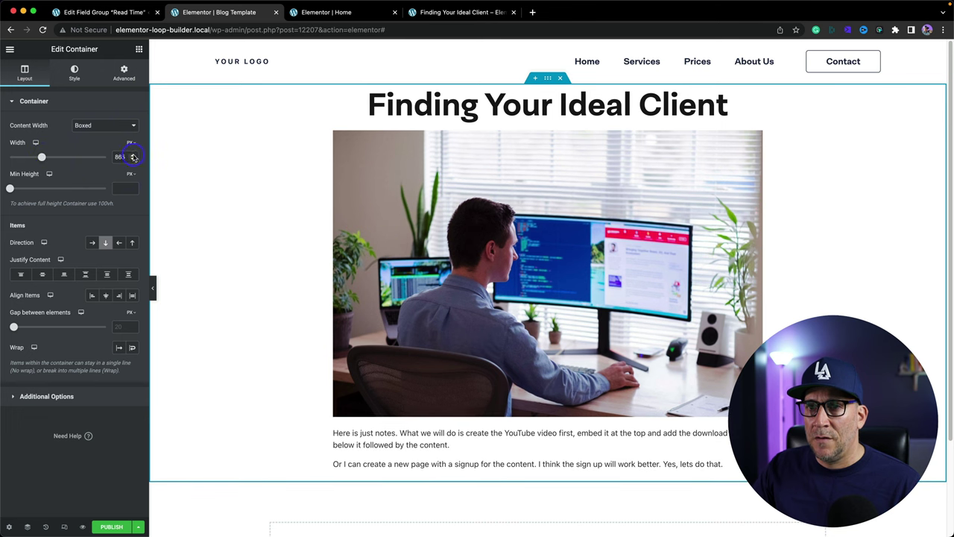
type("800")
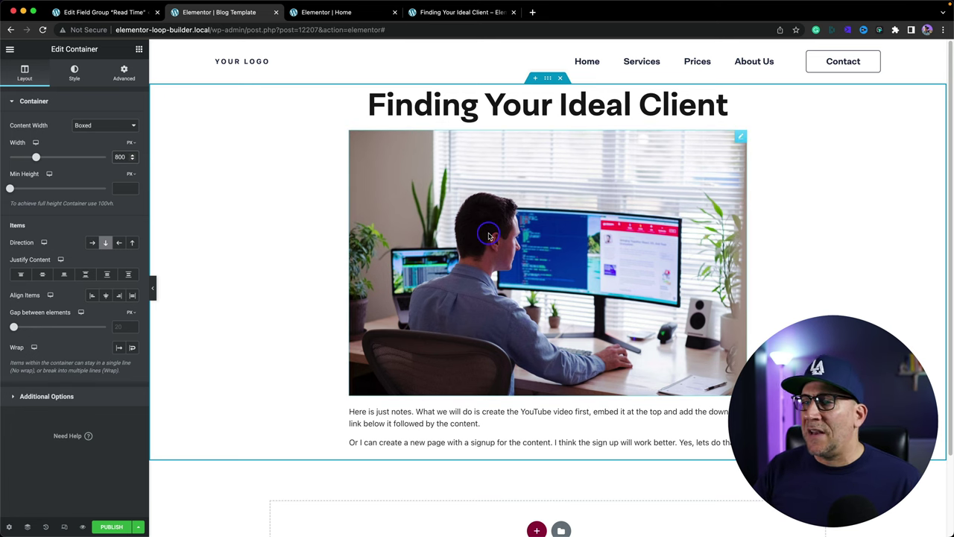
Unlink the featured image's padding values and set its bottom padding to 40 px.
scroll(489, 236, "down", 1)
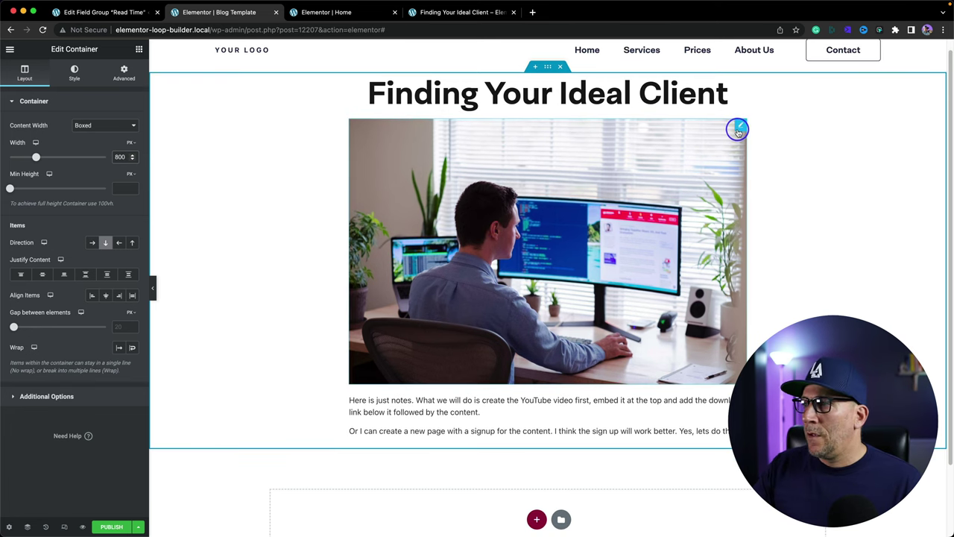
left_click(737, 131)
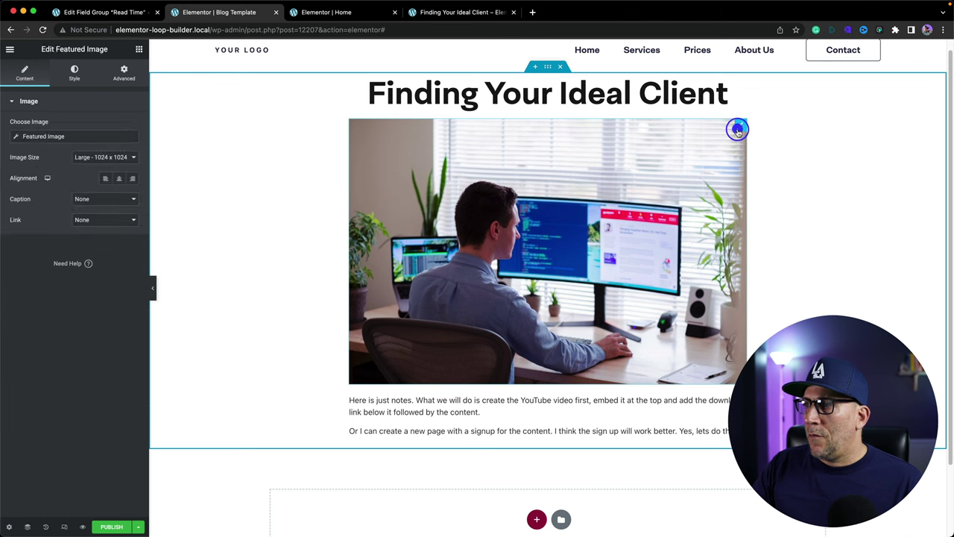
left_click(123, 72)
left_click(132, 175)
left_click(72, 170)
type("40")
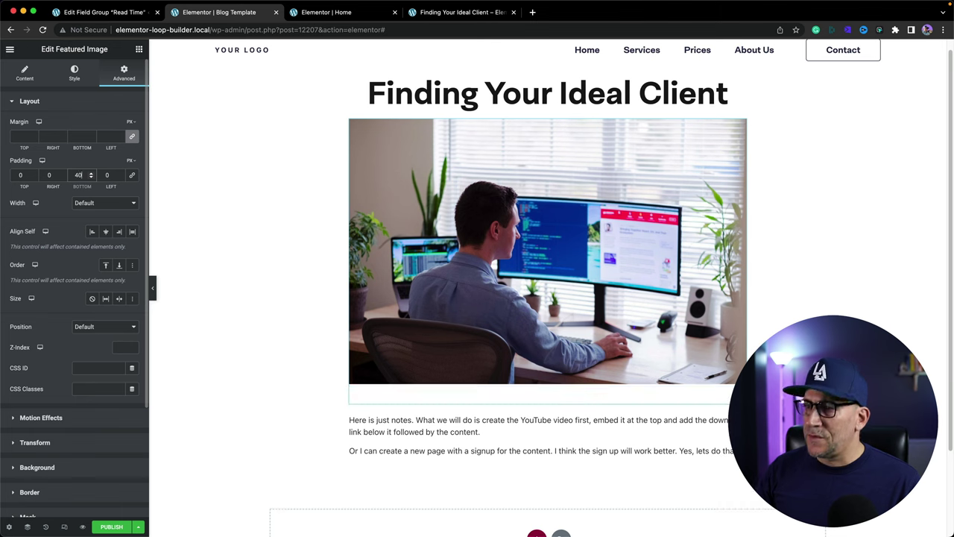
Left-align the post content and apply a dark global text color and the Body Text global font.
left_click(584, 394)
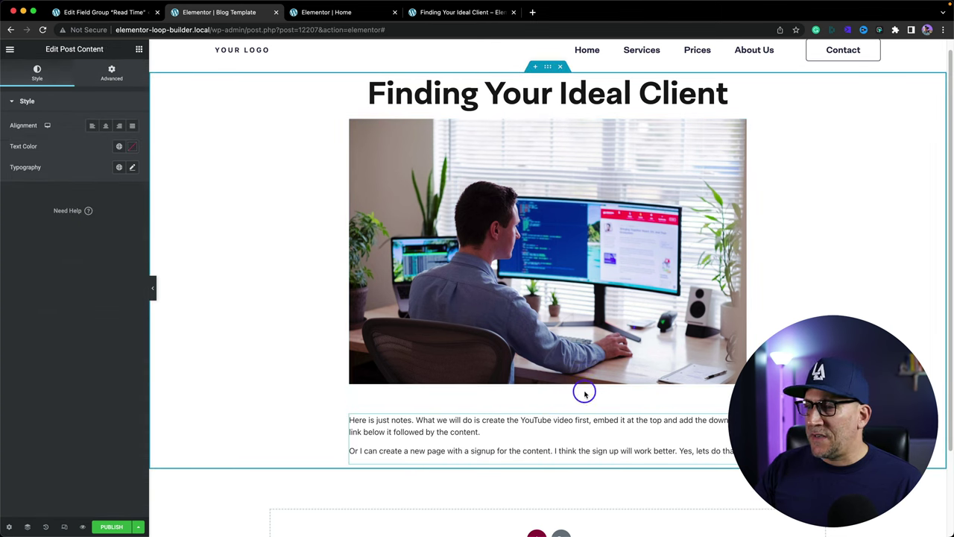
left_click(92, 126)
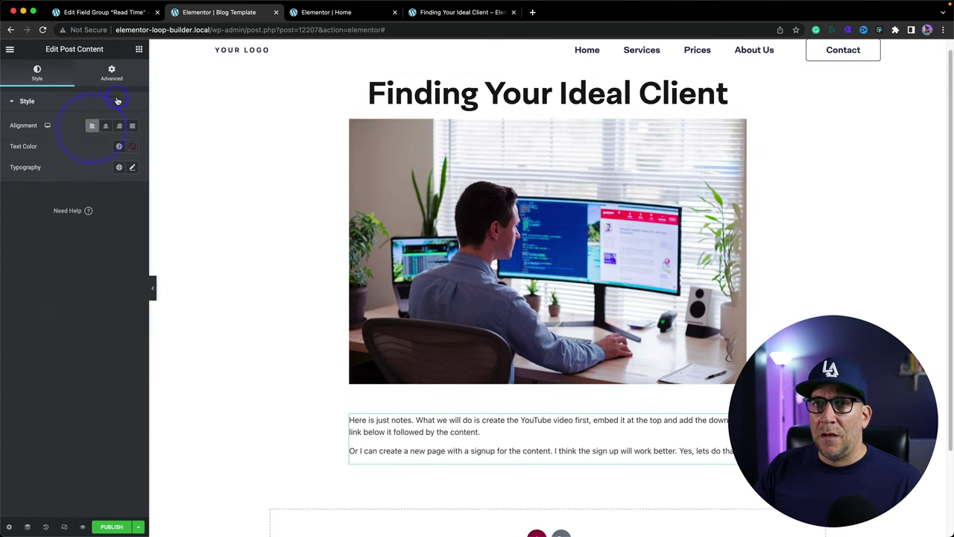
left_click(119, 147)
left_click(41, 276)
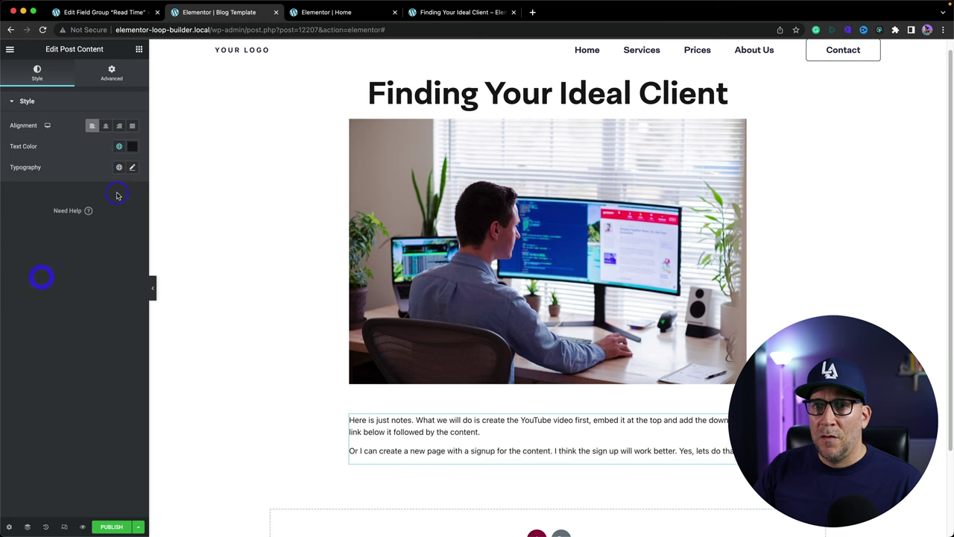
left_click(118, 168)
scroll(70, 249, "down", 3)
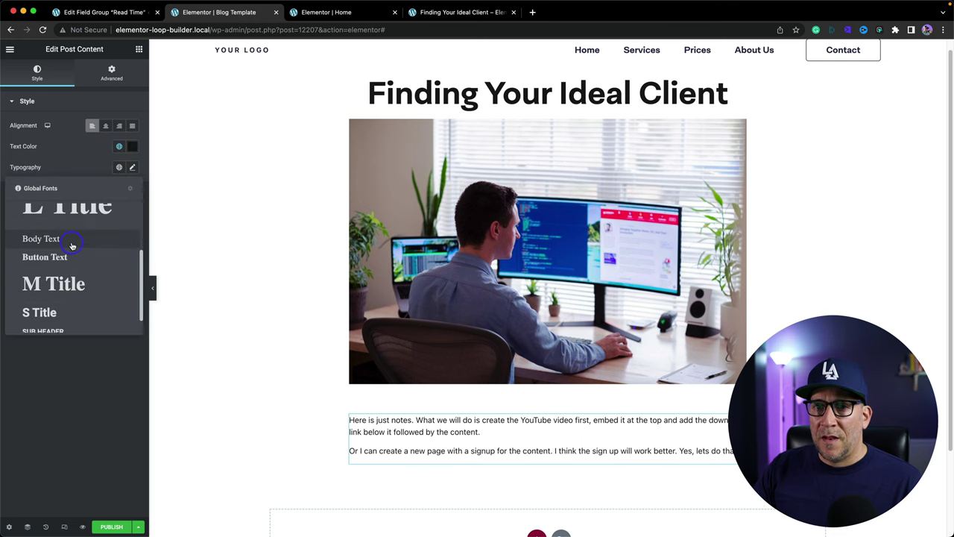
left_click(71, 243)
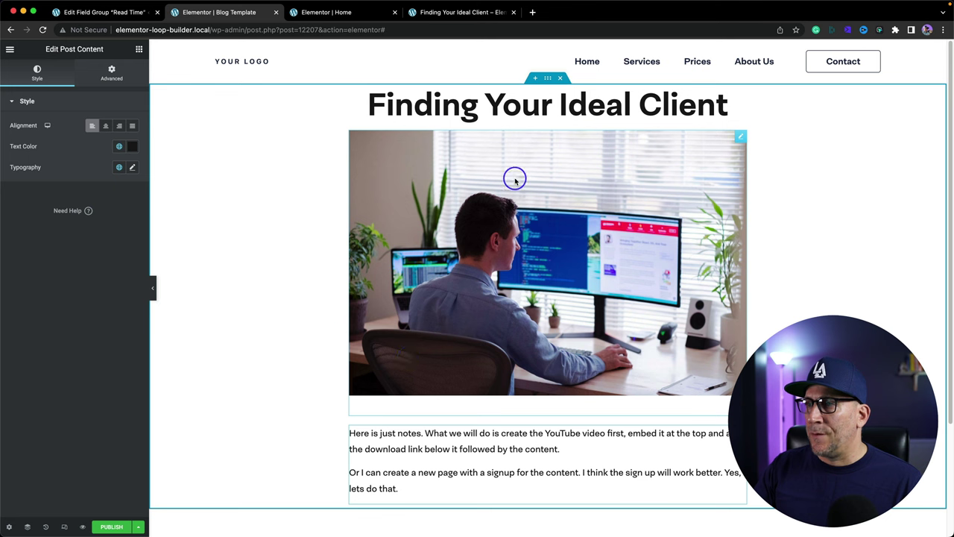
Narrow the container's boxed width to 650 px.
left_click(547, 79)
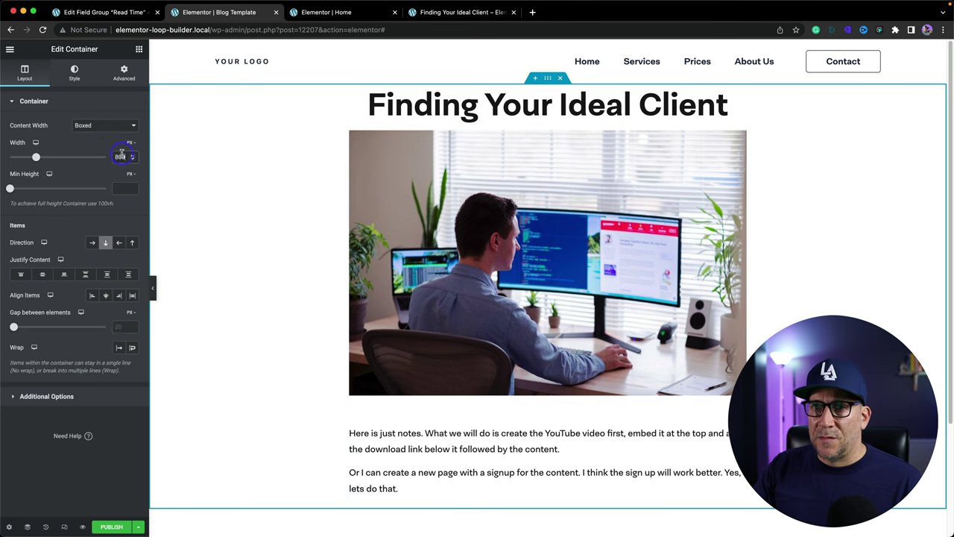
type("650")
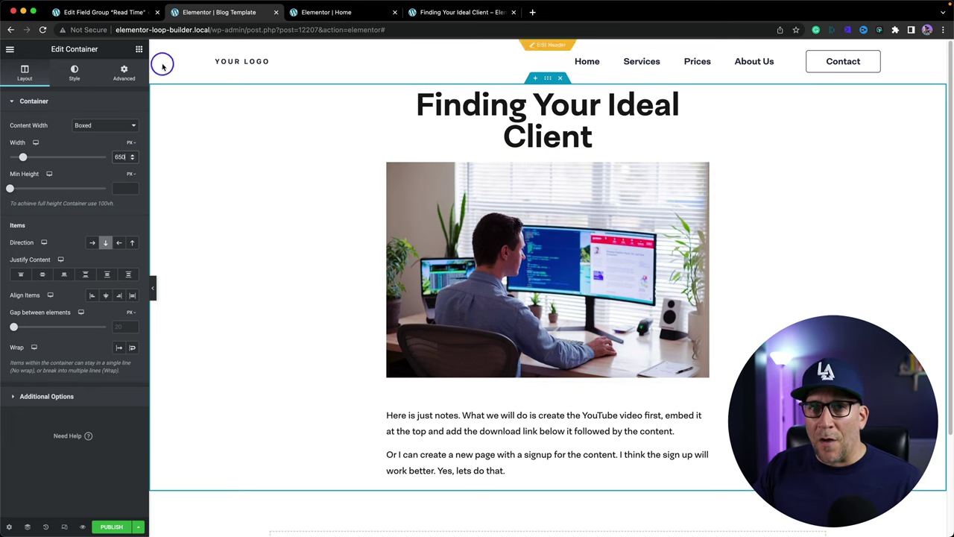
Insert a Post Info widget between the post title and the featured image, and remove its Time item.
left_click(139, 49)
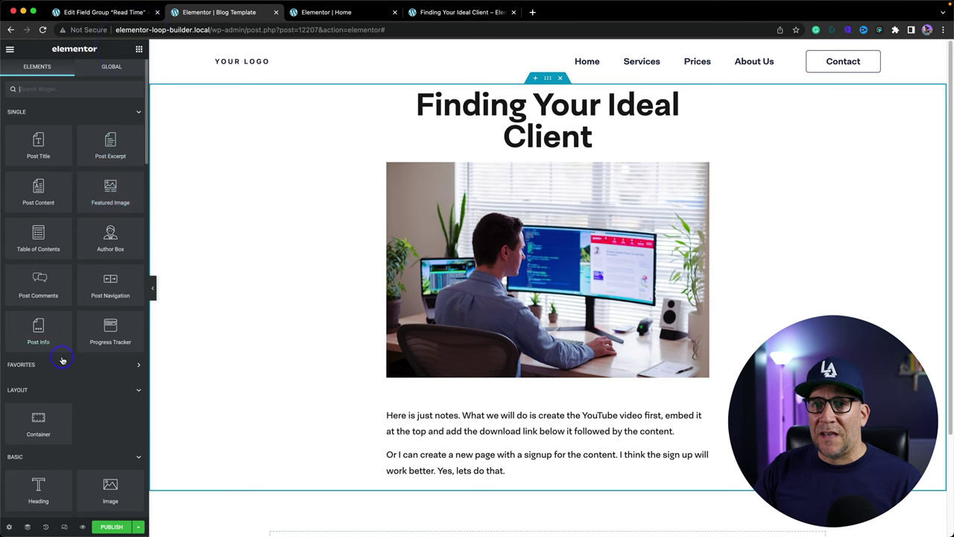
left_click_drag(42, 345, 531, 170)
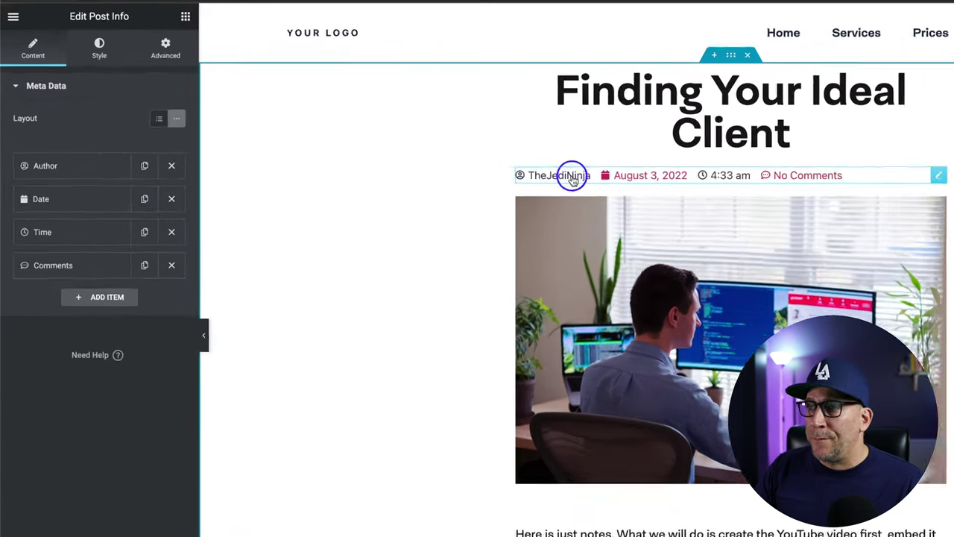
left_click(182, 239)
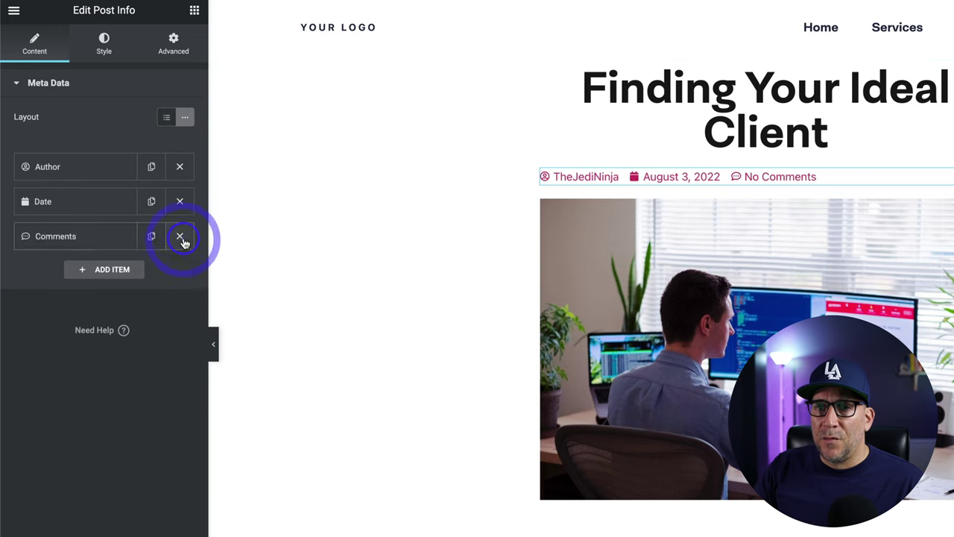
Remove the Comments item from the post info and change the Date item's type to Custom.
left_click(181, 238)
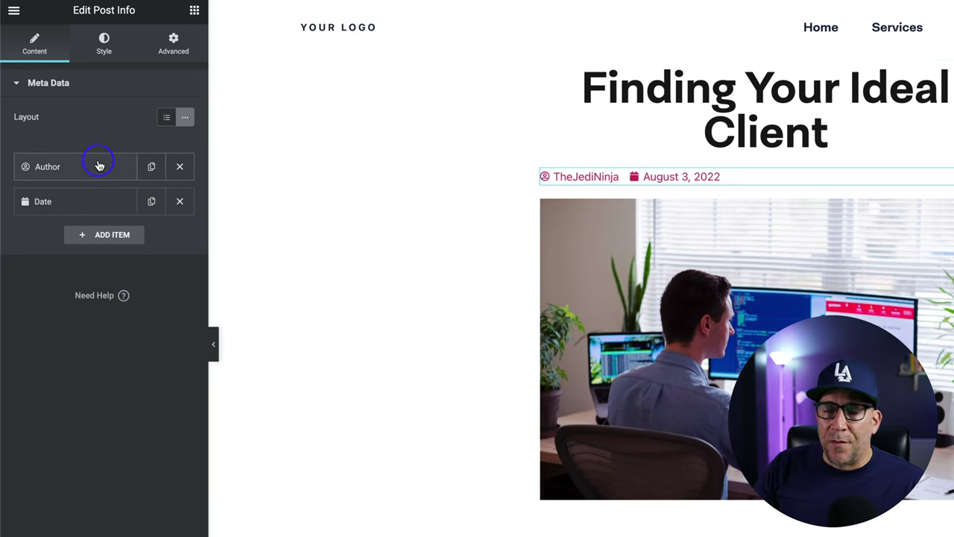
left_click(89, 213)
left_click(164, 234)
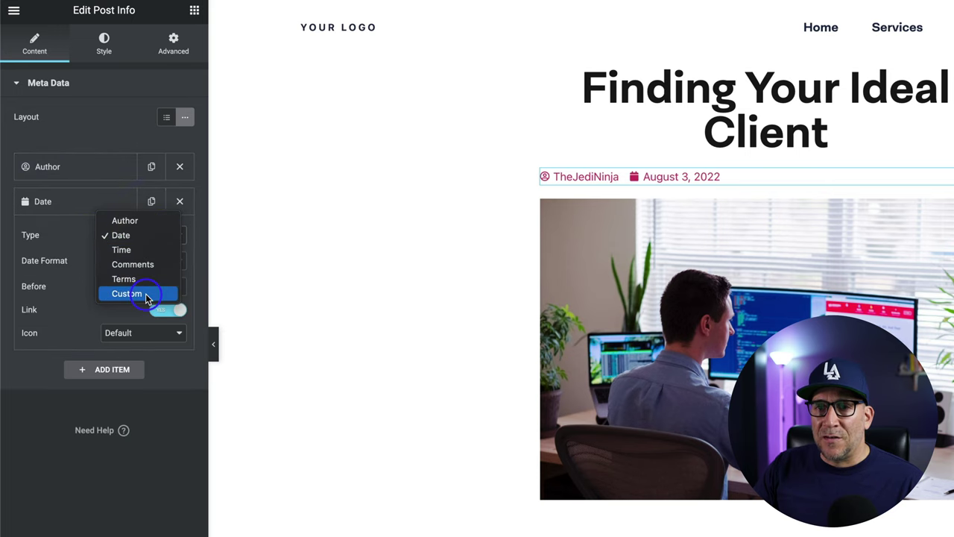
left_click(145, 294)
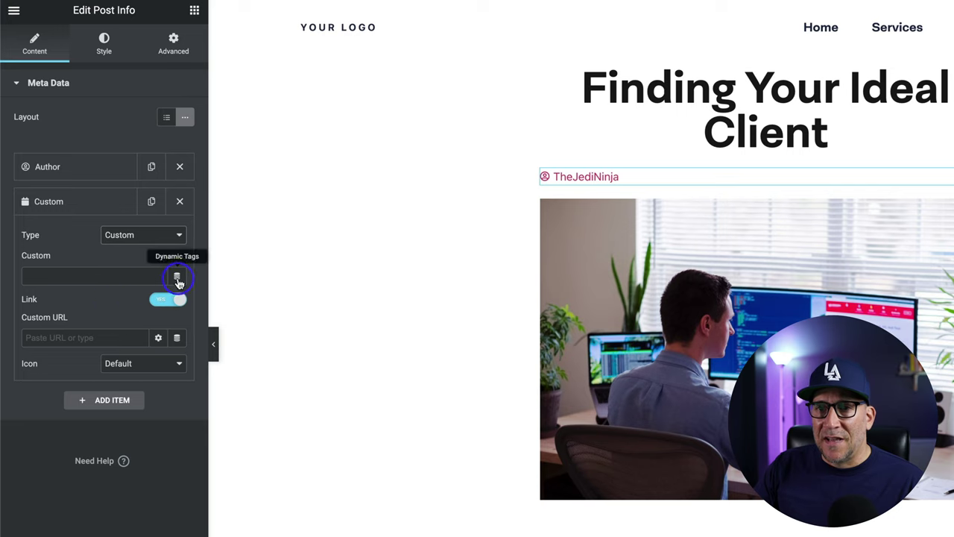
Fill the custom post info item with the ACF Field dynamic tag, using the Read Time key.
left_click(178, 277)
scroll(78, 383, "down", 5)
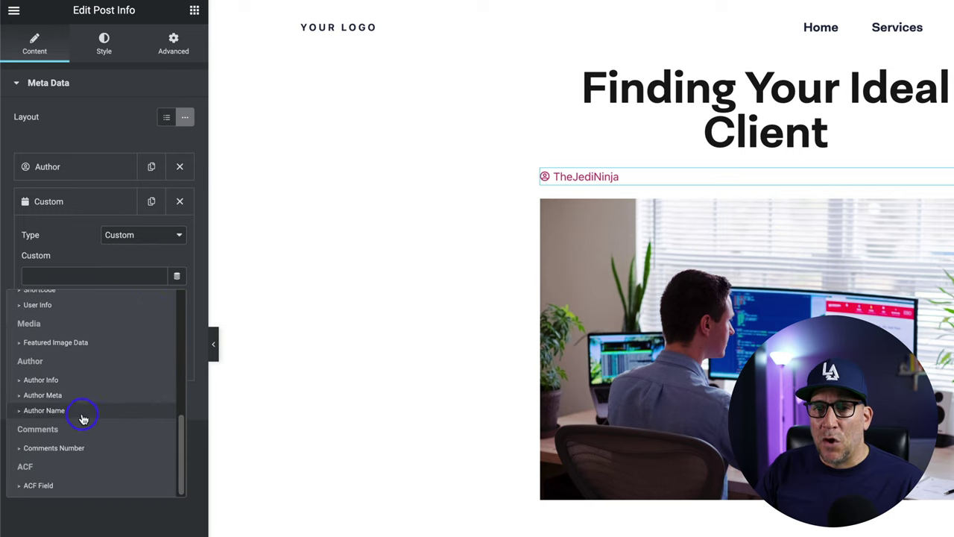
left_click(37, 485)
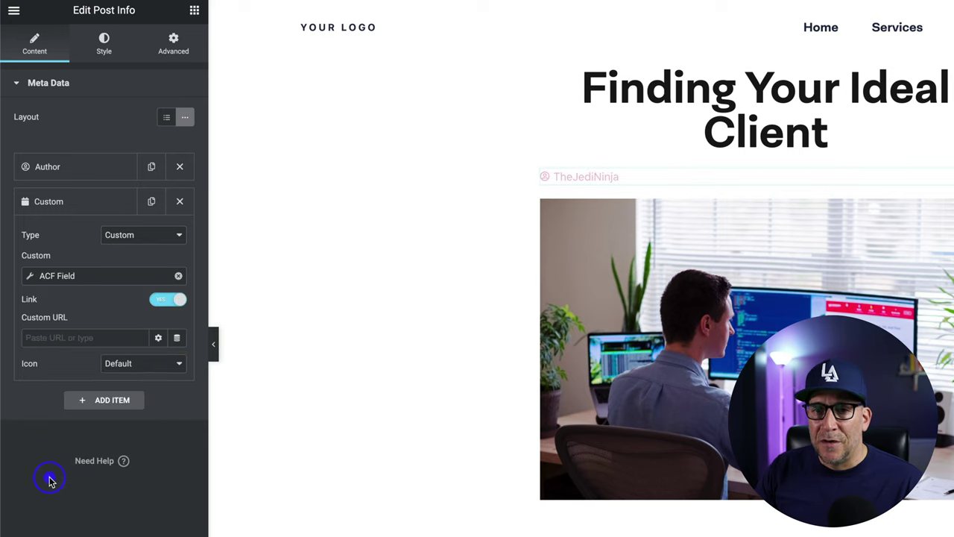
left_click(68, 277)
left_click(128, 336)
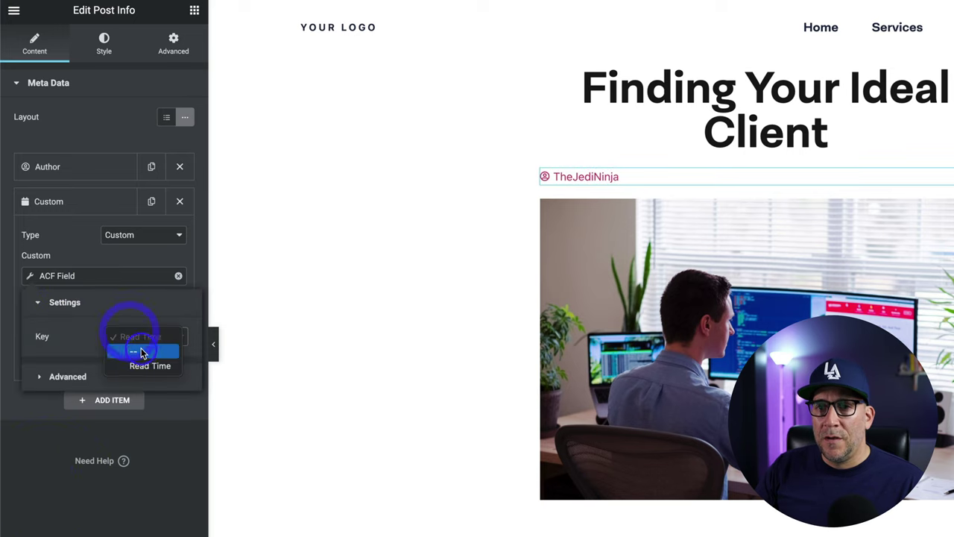
left_click(137, 361)
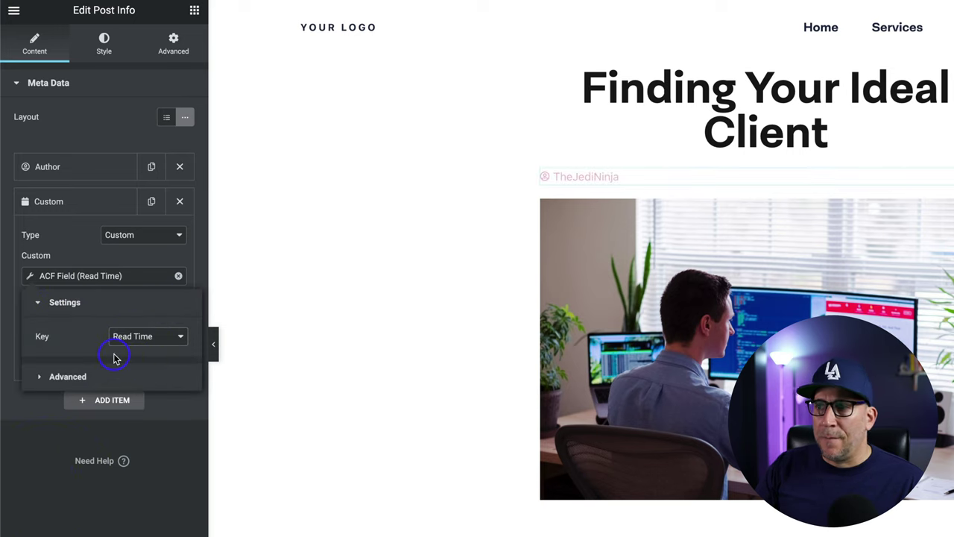
Add the text "Read Time:" before and "min" after the dynamic ACF value in the custom item.
left_click(80, 376)
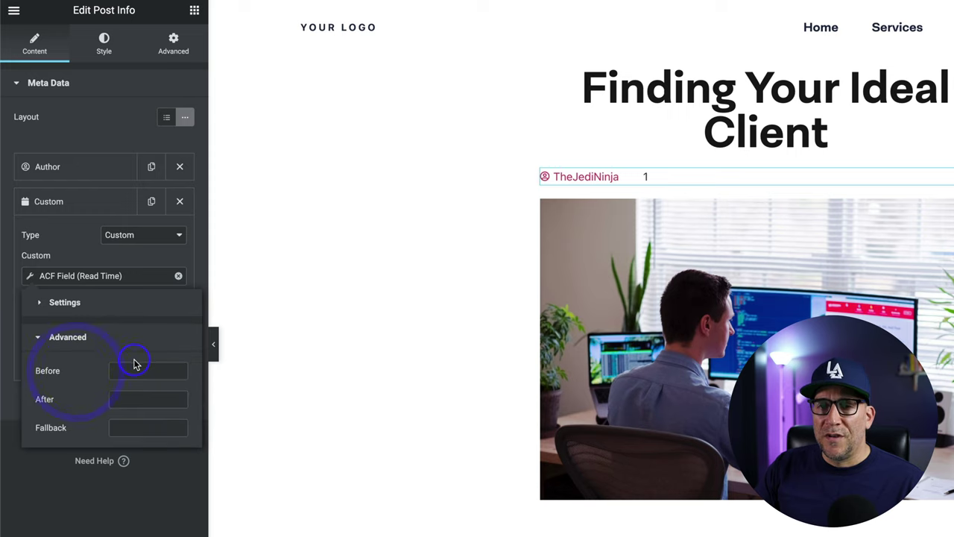
left_click(120, 338)
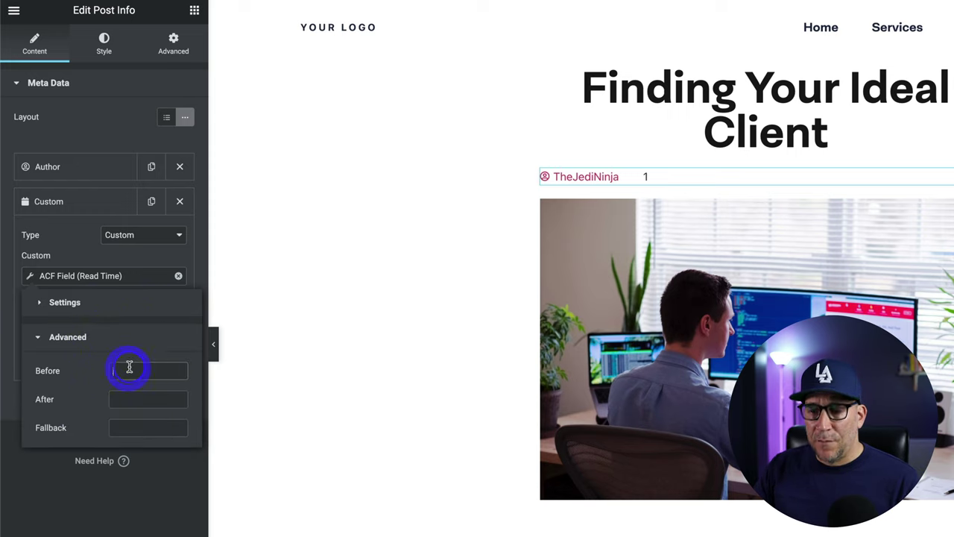
type("Read Time:")
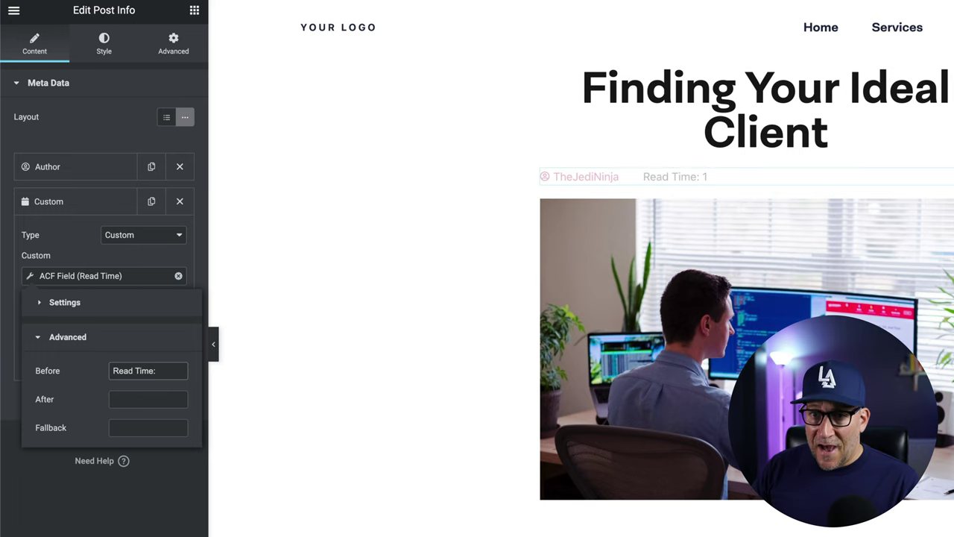
left_click(125, 399)
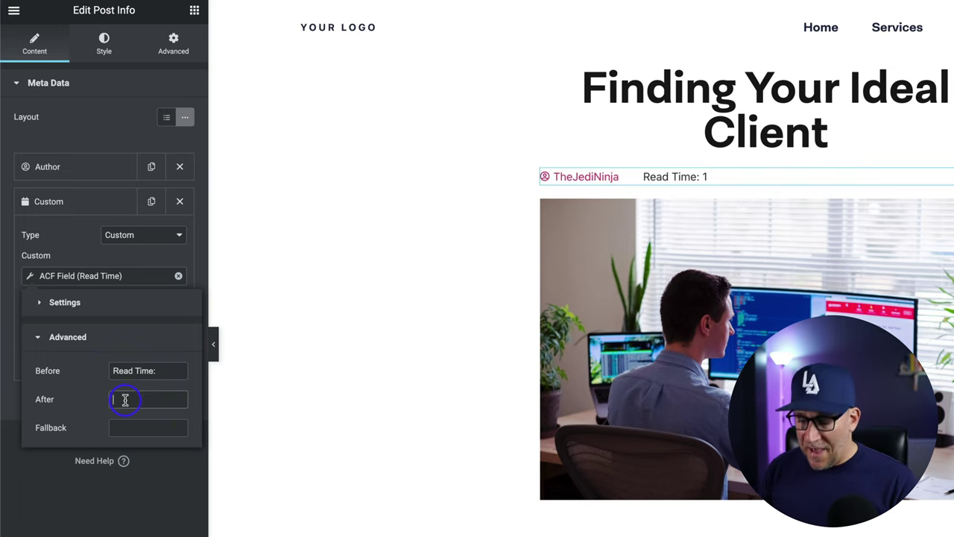
type("min")
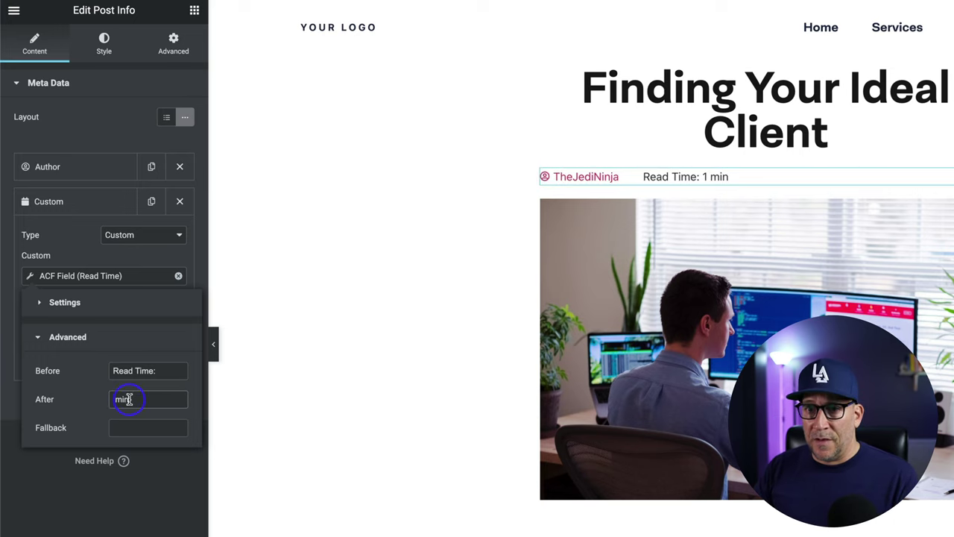
left_click(85, 211)
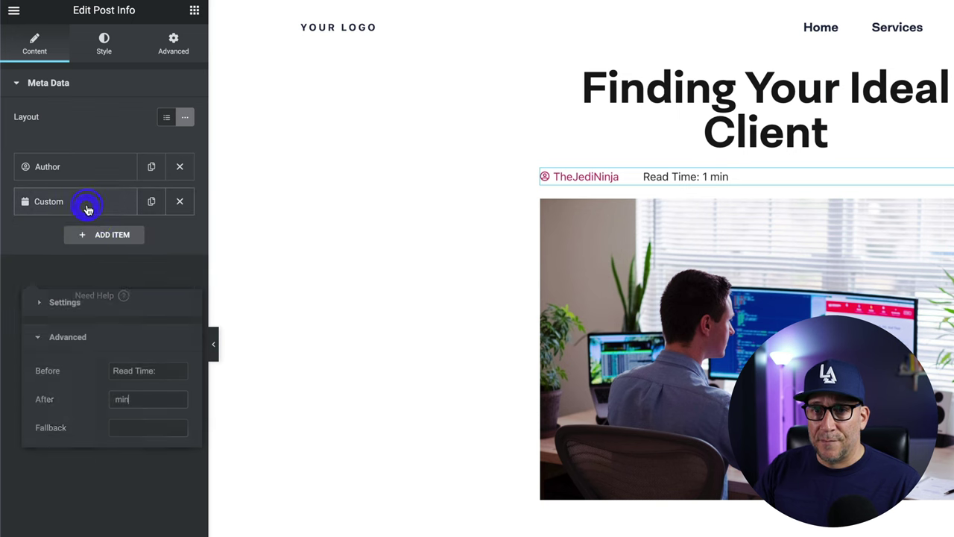
Give the read time item a custom icon, using the outlined Clock from the icon library.
left_click(93, 206)
left_click(108, 356)
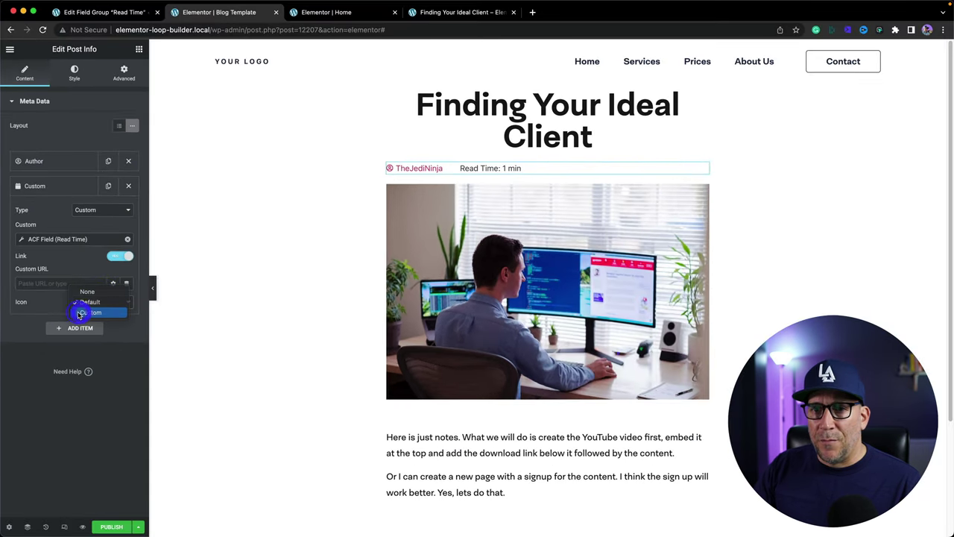
left_click(80, 314)
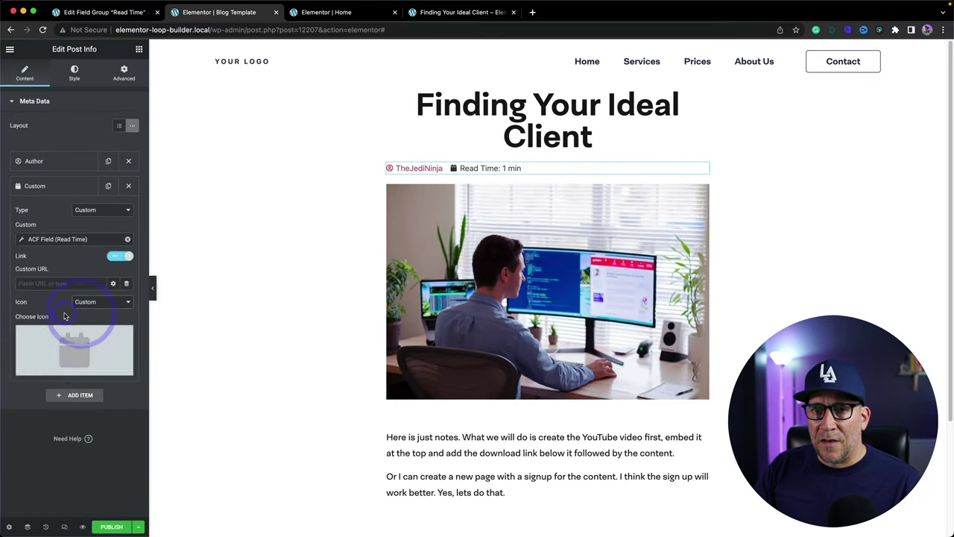
mouse_move(56, 367)
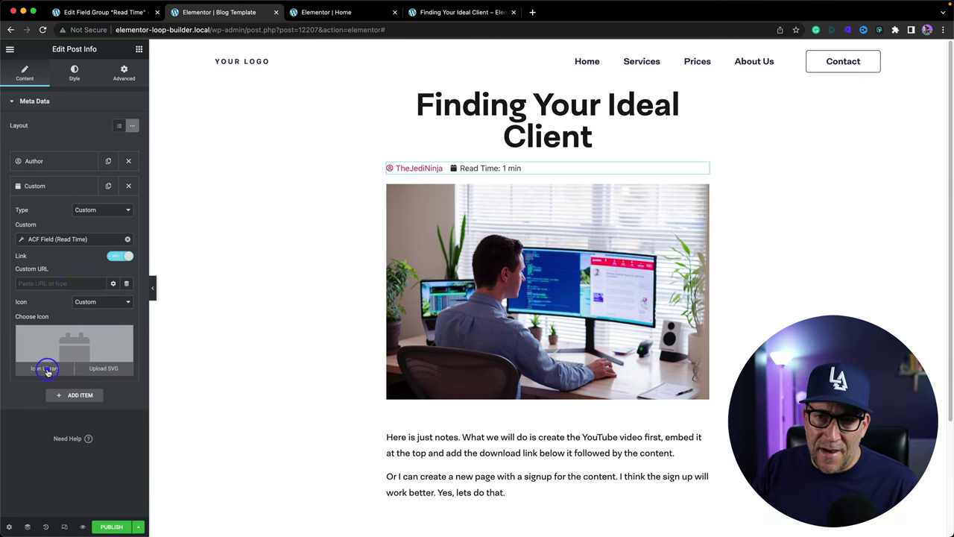
left_click(46, 369)
left_click(395, 134)
type("tim")
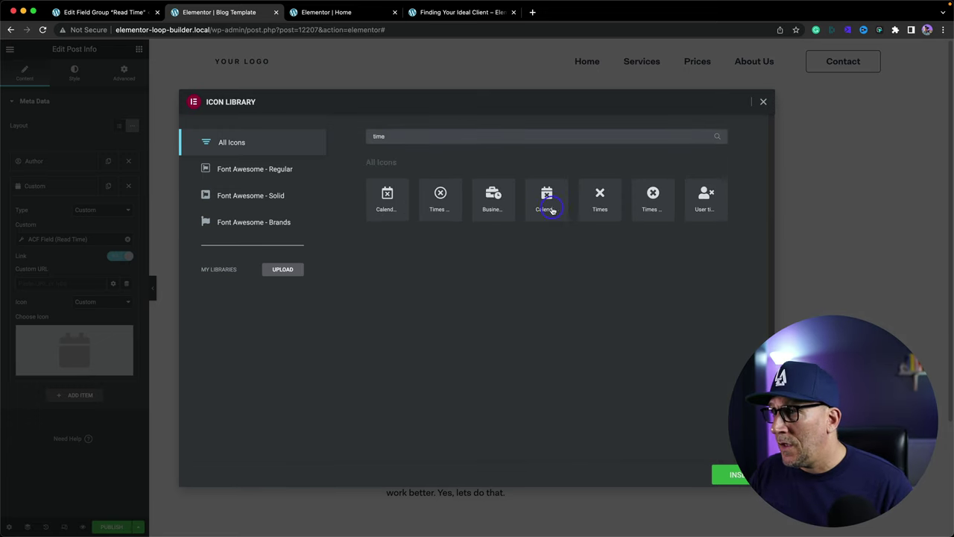
type("e")
key("BackSpace")
key("BackSpace")
key("BackSpace")
key("BackSpace")
type("clock")
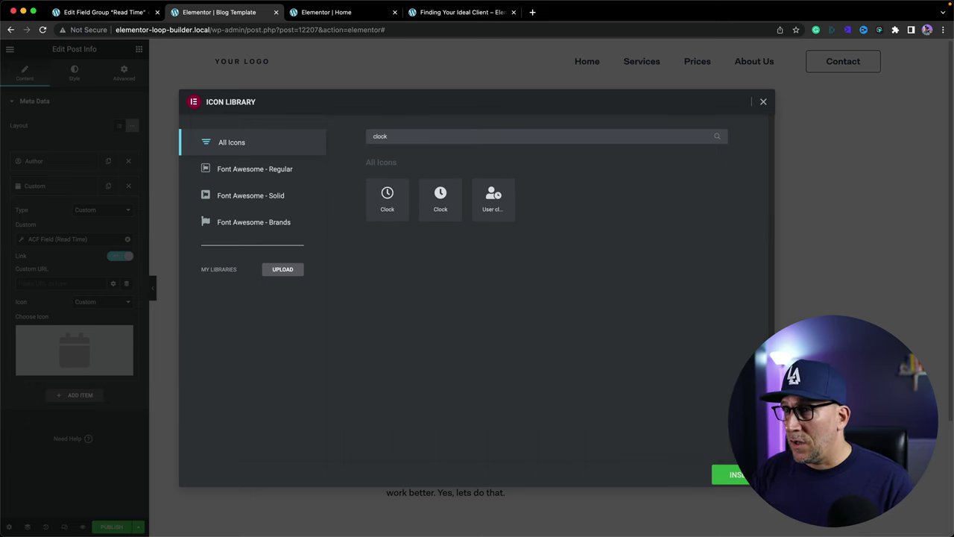
left_click(389, 199)
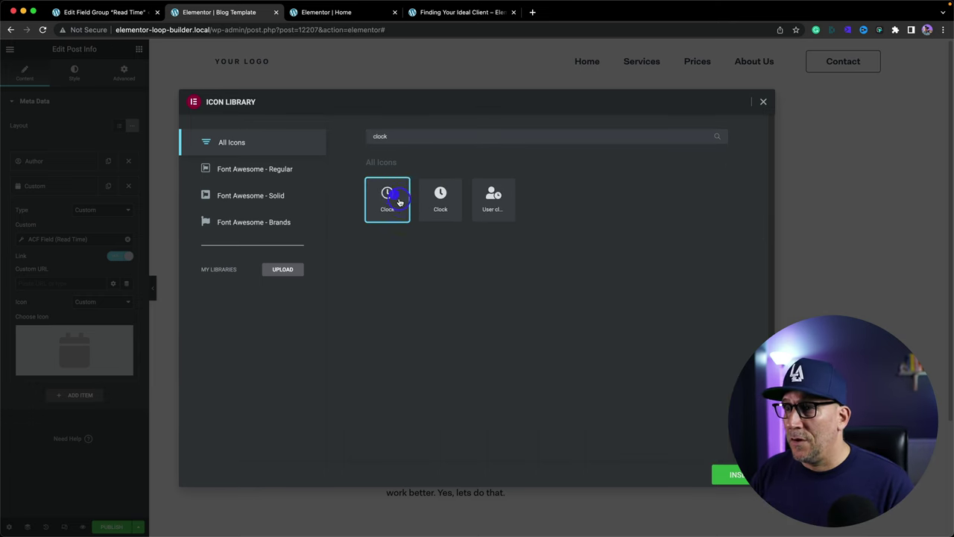
left_click(727, 474)
Apply the Nightime global color to the post info icons.
left_click(75, 72)
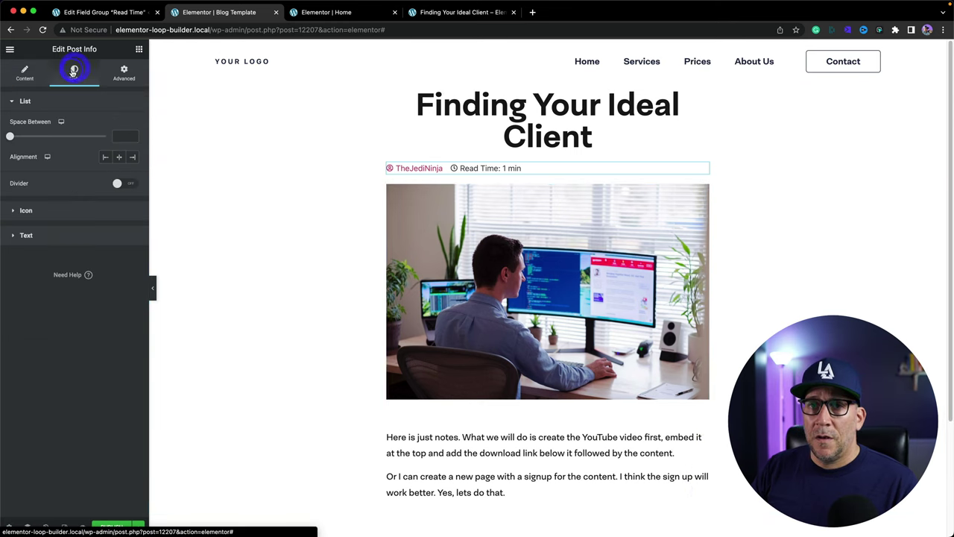
left_click(53, 210)
left_click(118, 150)
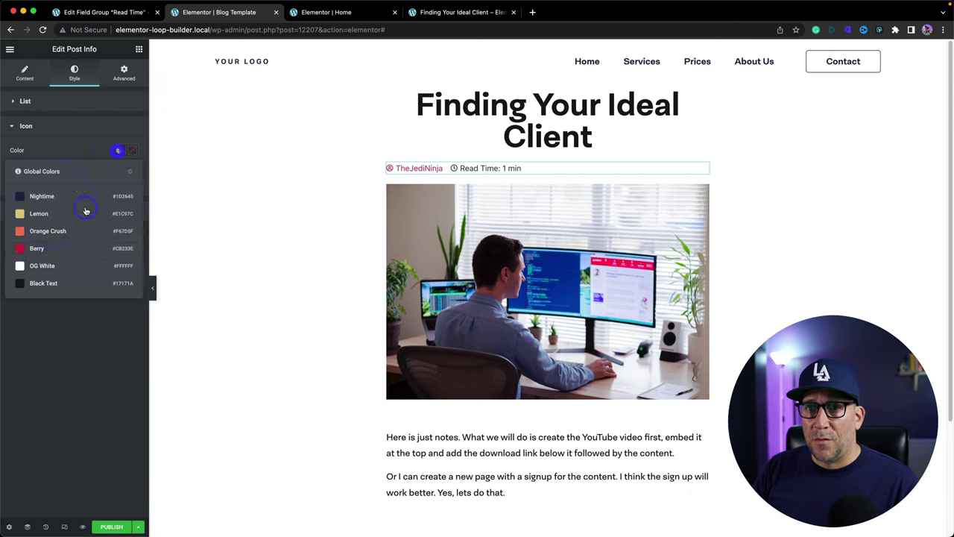
left_click(65, 198)
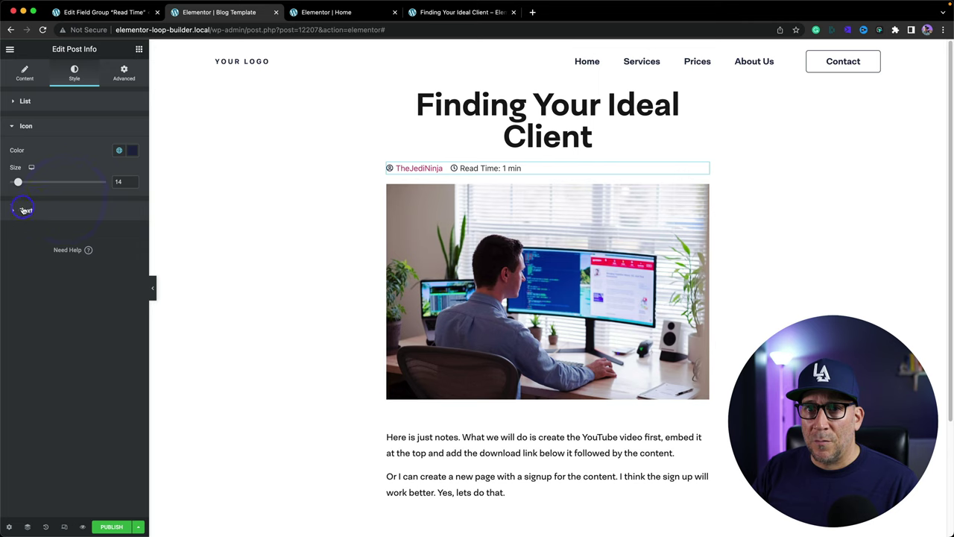
Style the post info text with the Nightime global color and the small, bold uppercase global font.
left_click(23, 210)
left_click(118, 206)
left_click(47, 250)
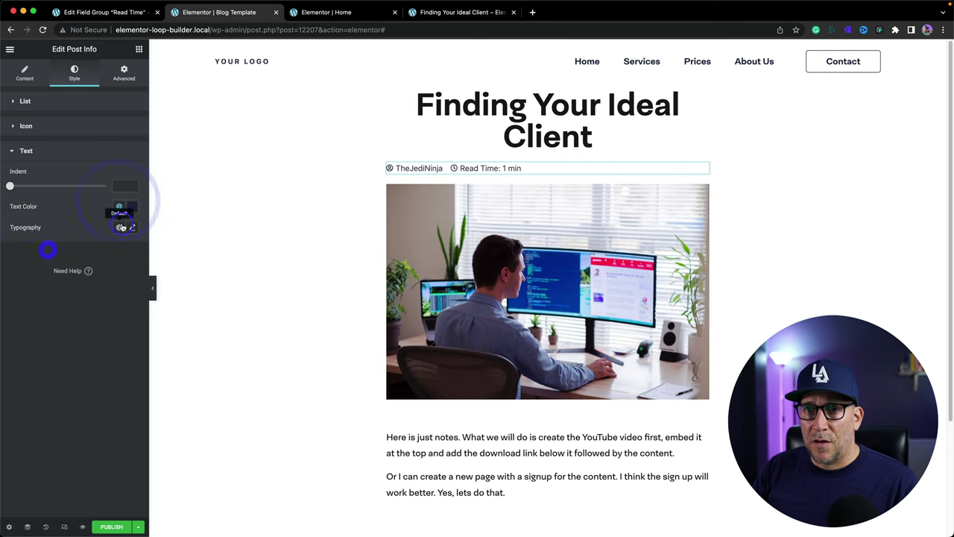
left_click(121, 227)
scroll(59, 323, "down", 3)
left_click(42, 381)
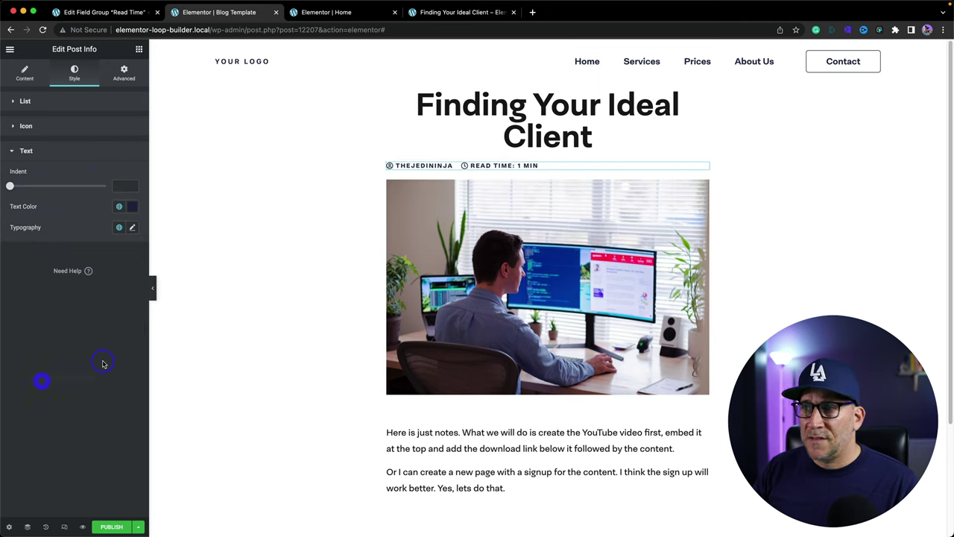
Center the post info items, then unlink the widget's padding values and set its bottom padding to about 20 px.
left_click(54, 99)
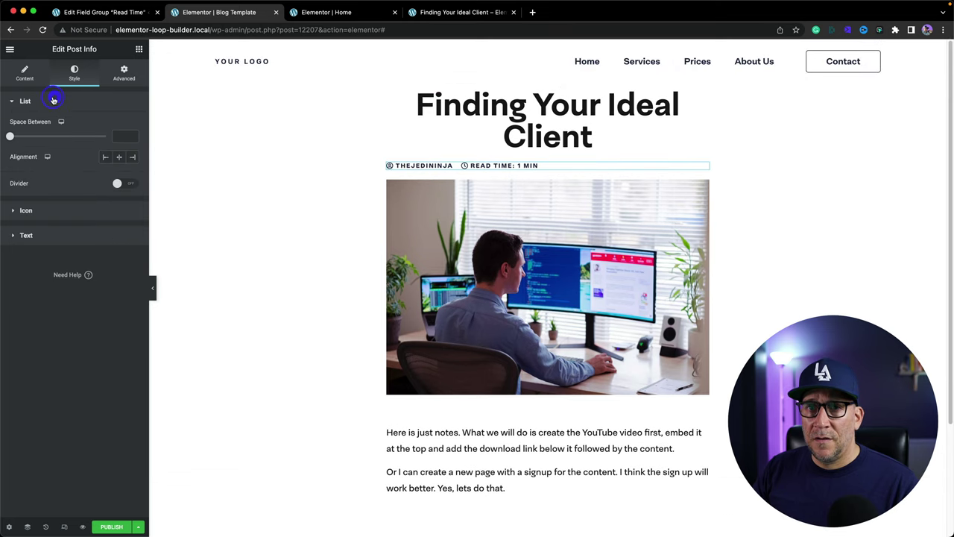
left_click(117, 157)
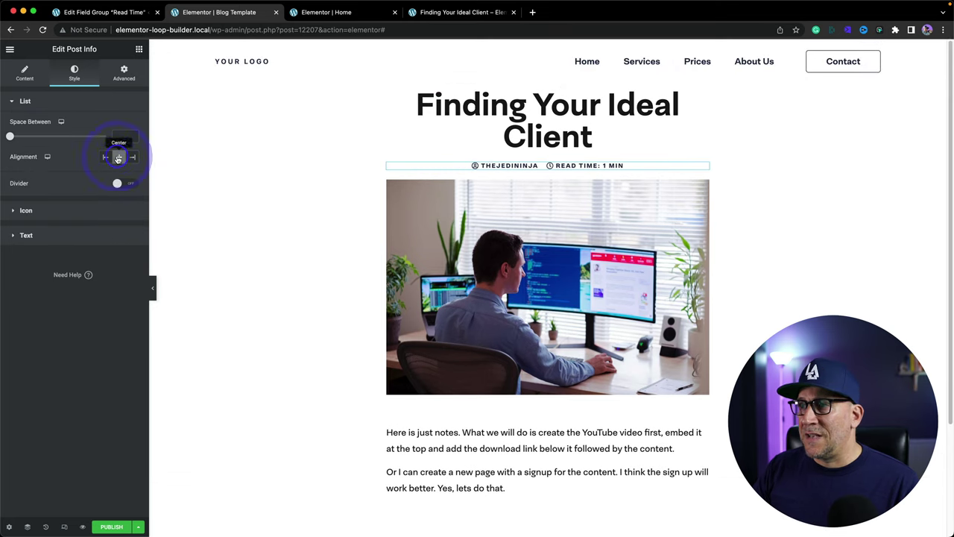
left_click(123, 73)
left_click(130, 176)
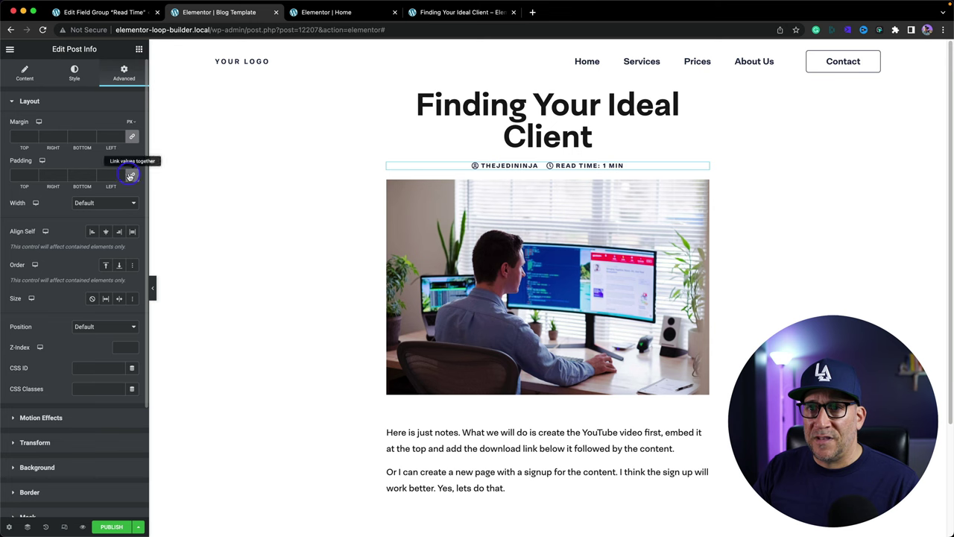
left_click(90, 175)
type("10")
scroll(91, 174, "up", 10)
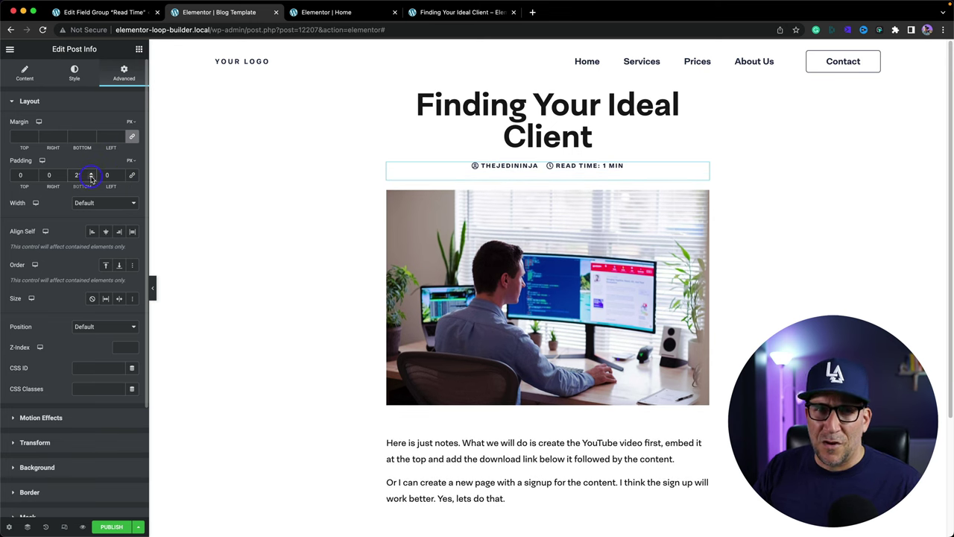
Set the main container's padding to 20 px on all sides, then unlink the values and set the top to 80.
left_click(548, 78)
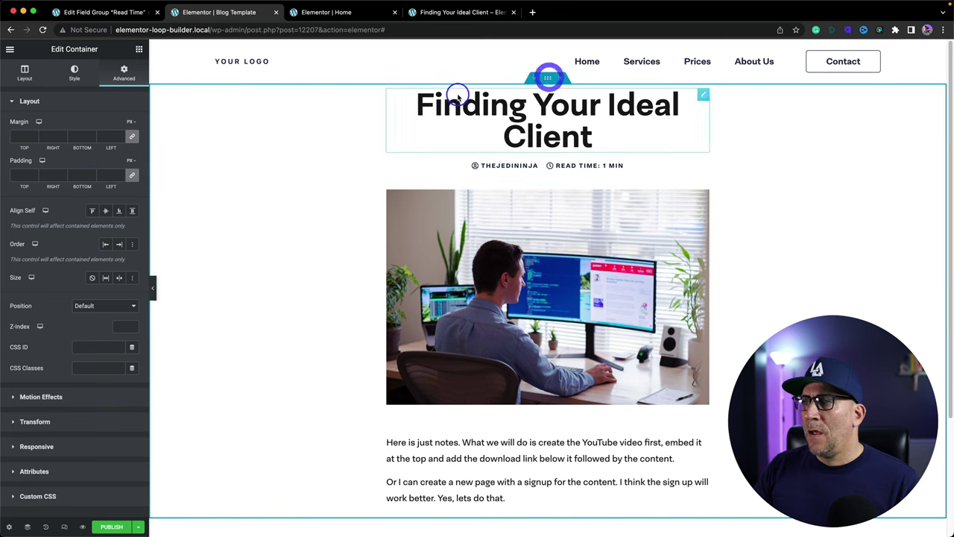
left_click(113, 173)
type("0")
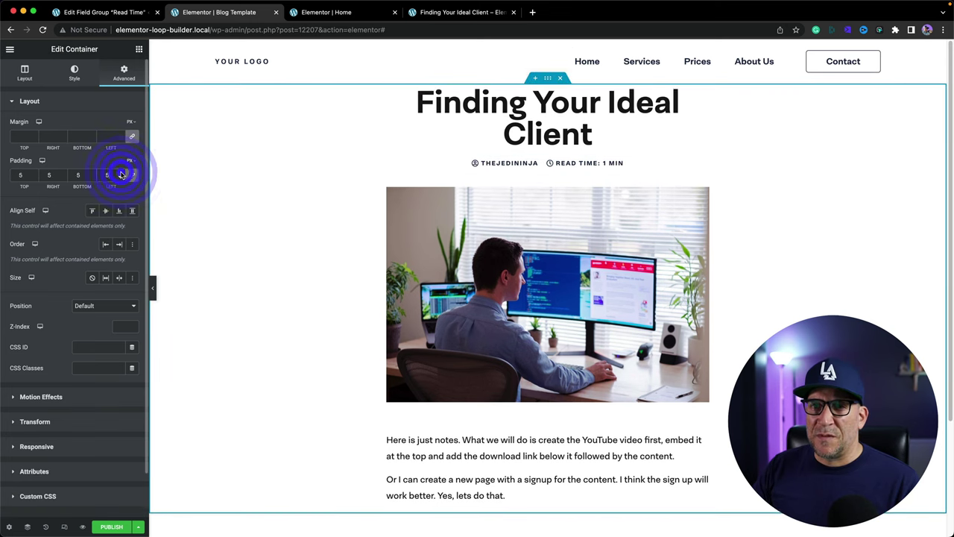
scroll(122, 174, "up", 11)
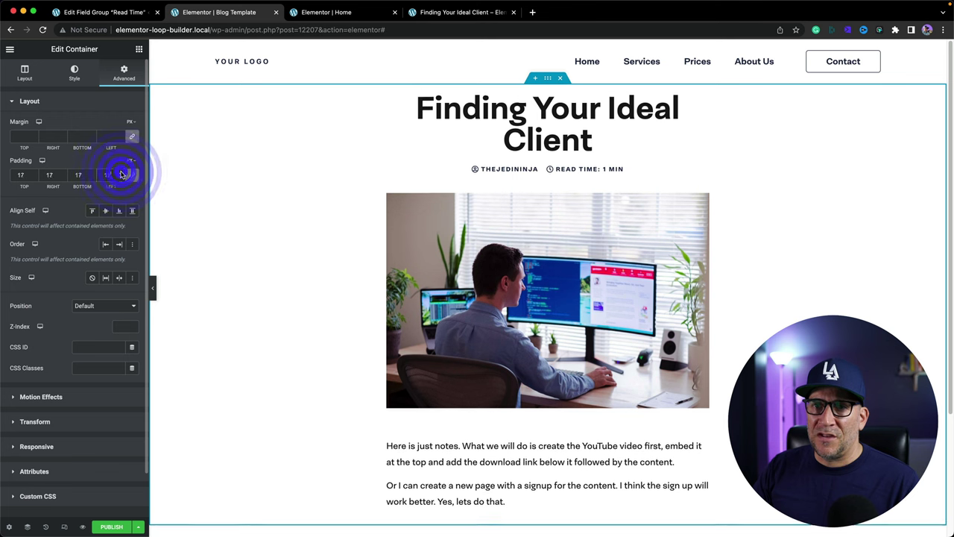
left_click(132, 175)
double_click(31, 175)
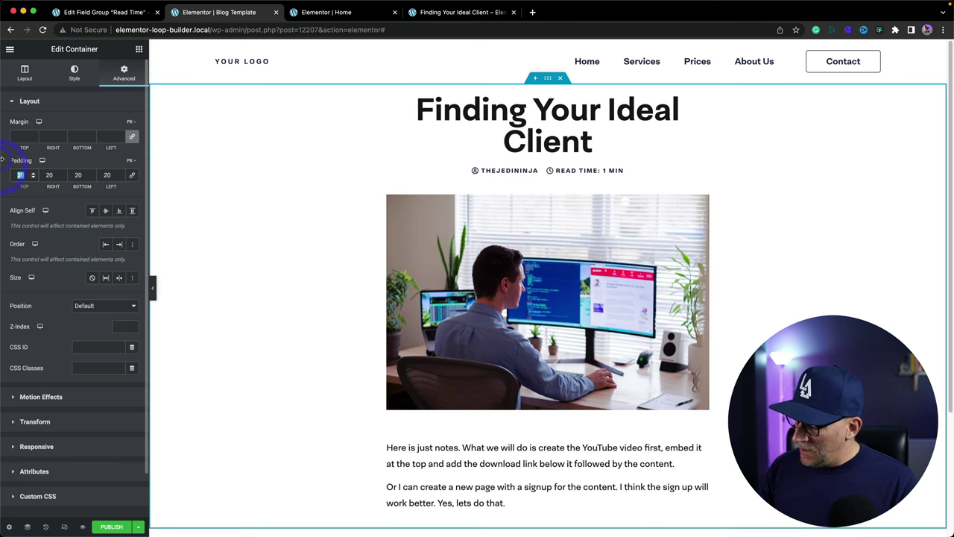
type("80")
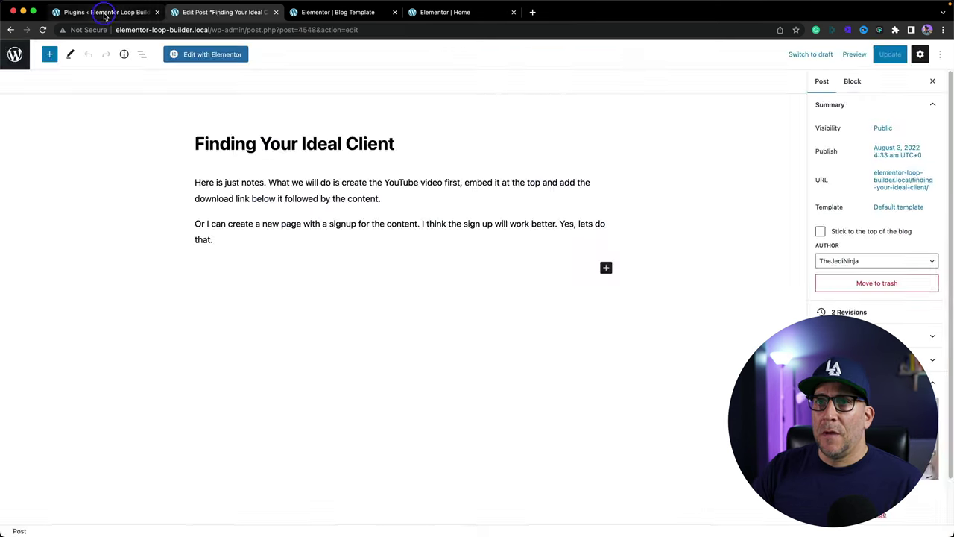
Switch to the WordPress plugins page and activate the JetEngine plugin.
left_click(102, 14)
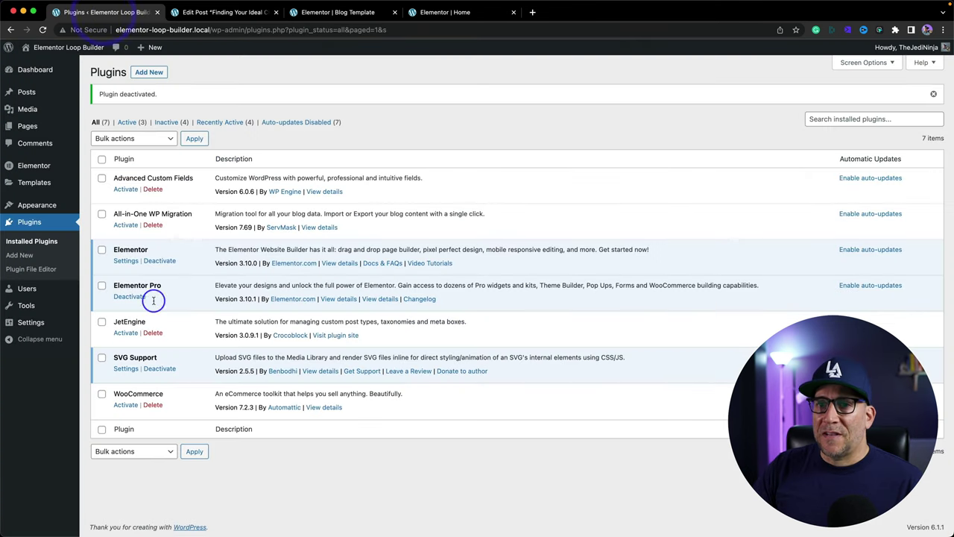
left_click(127, 333)
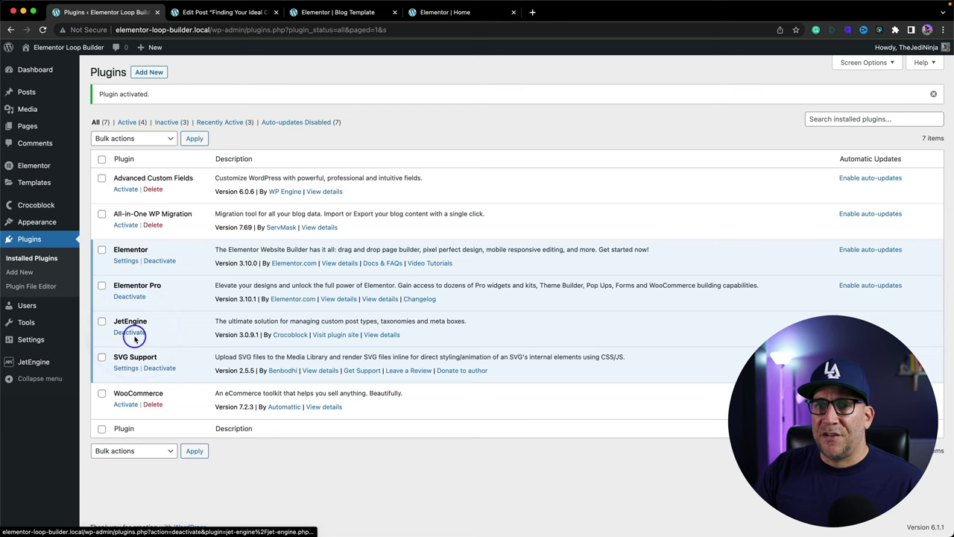
Create a new JetEngine meta box titled "Read Time" and set it to apply to Post.
mouse_move(29, 366)
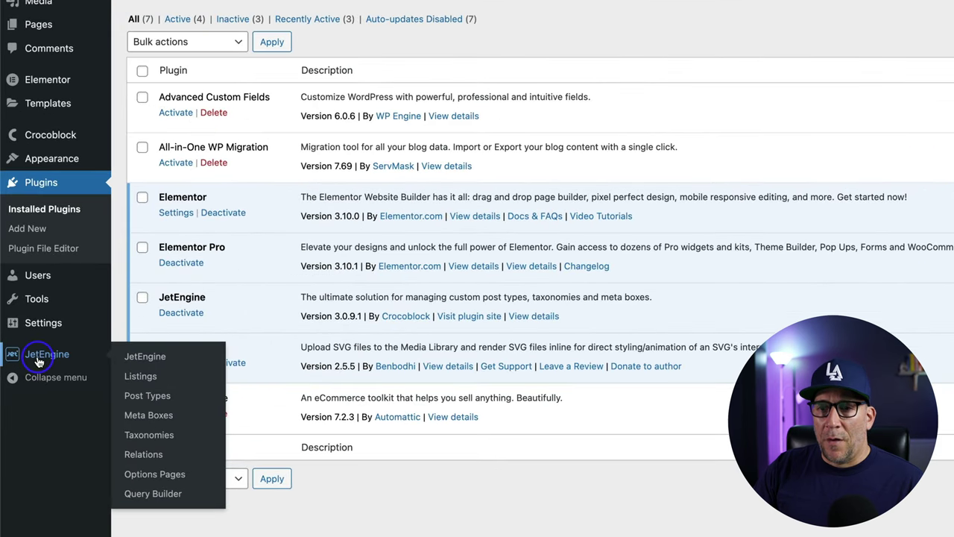
left_click(163, 419)
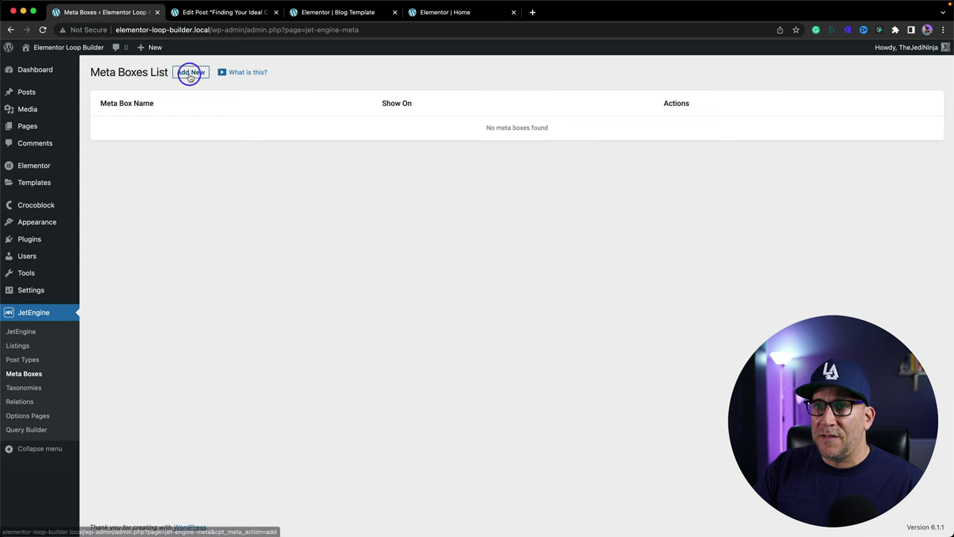
left_click(190, 74)
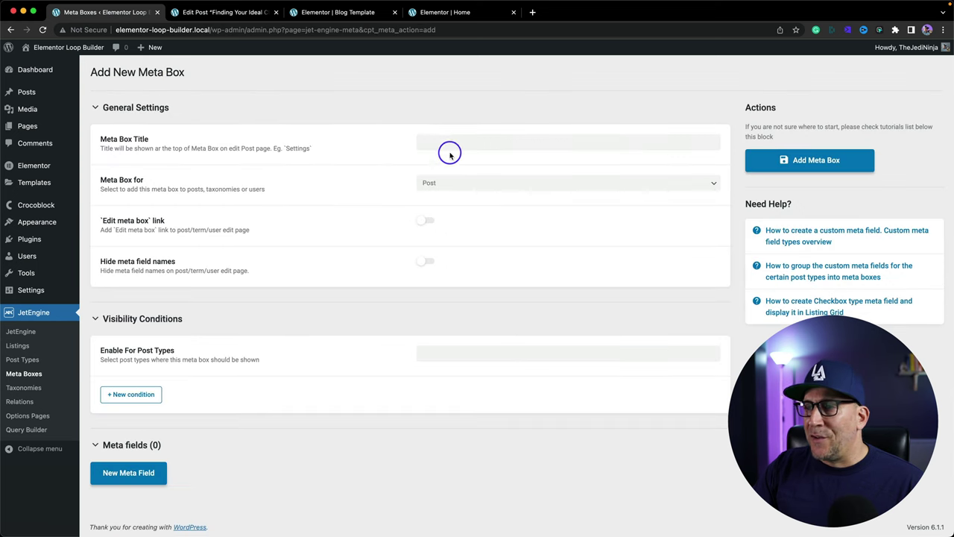
left_click(447, 141)
type("Read Time")
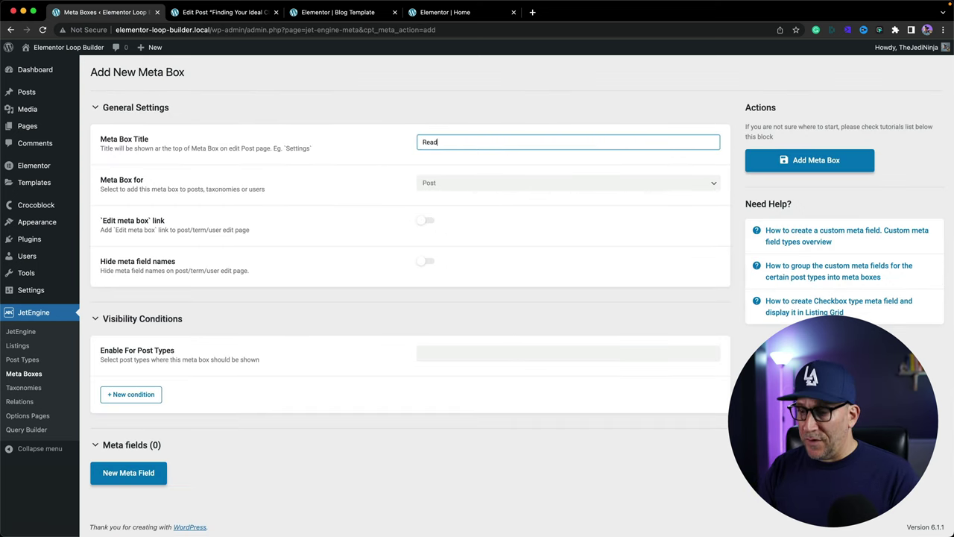
left_click(440, 184)
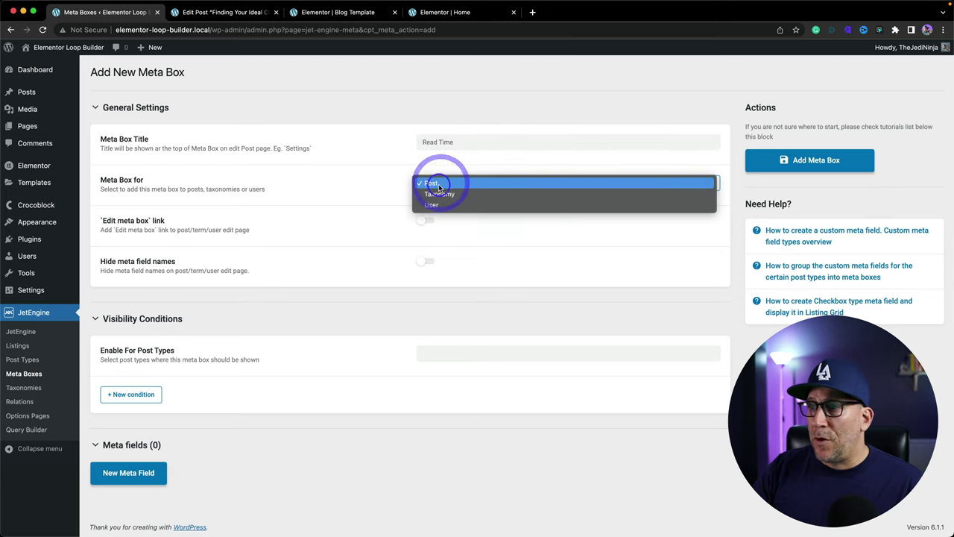
left_click(431, 183)
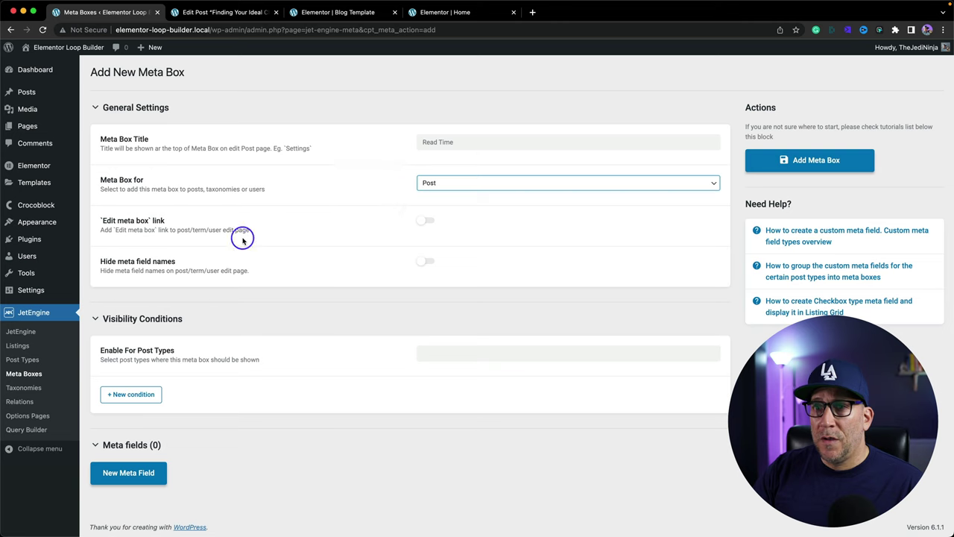
Turn on the edit meta box link and enable the meta box for the Posts post type.
left_click(423, 220)
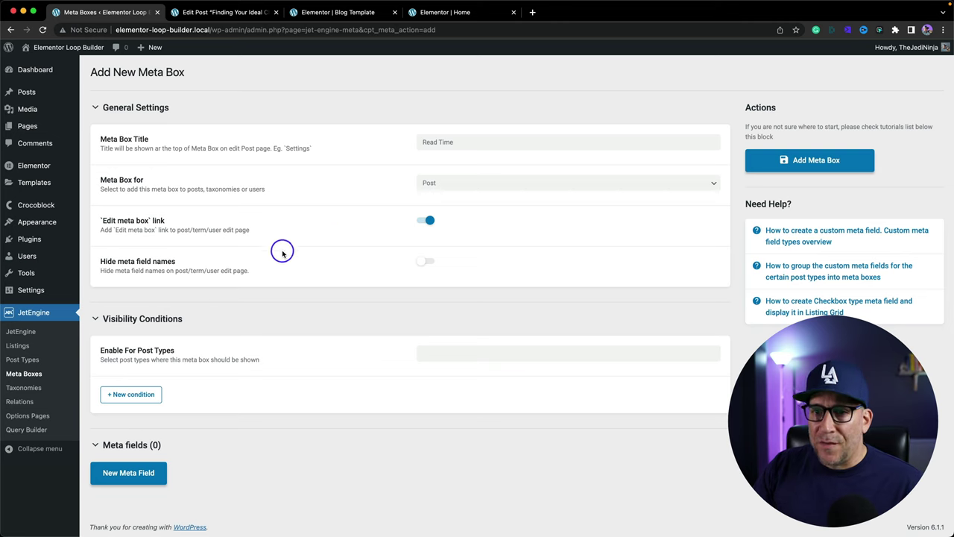
left_click(433, 351)
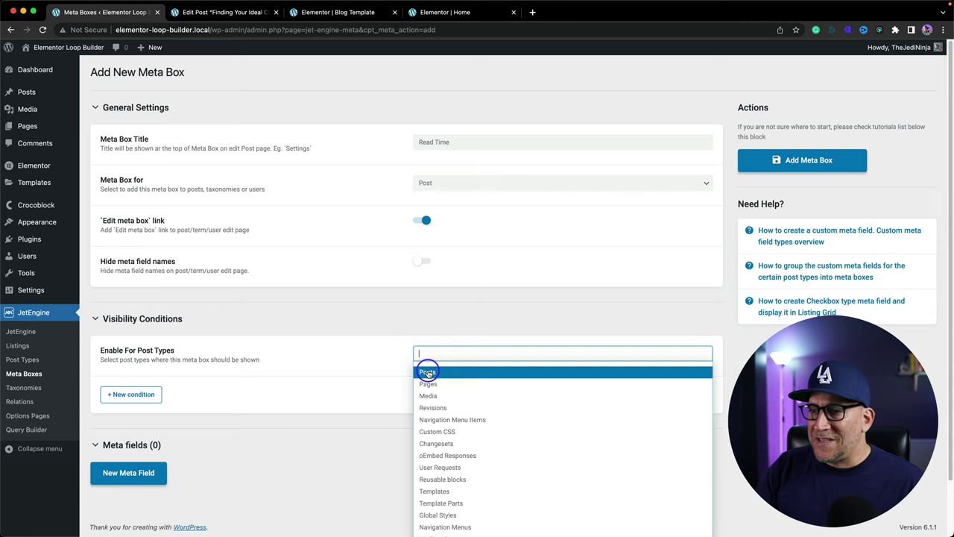
left_click(427, 372)
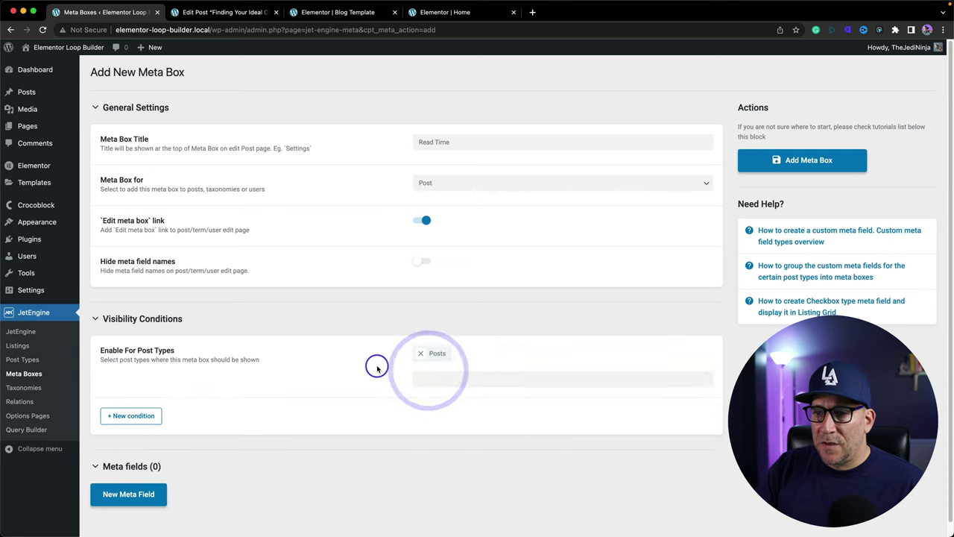
Add a new meta field labelled "Read Time" and have its Name/ID filled in from the label.
scroll(347, 392, "down", 1)
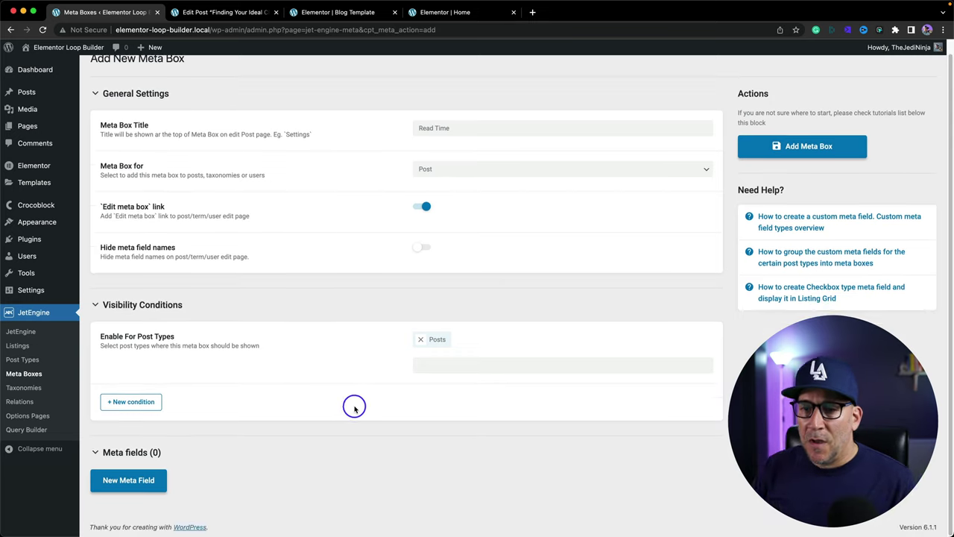
left_click(143, 490)
scroll(213, 469, "down", 4)
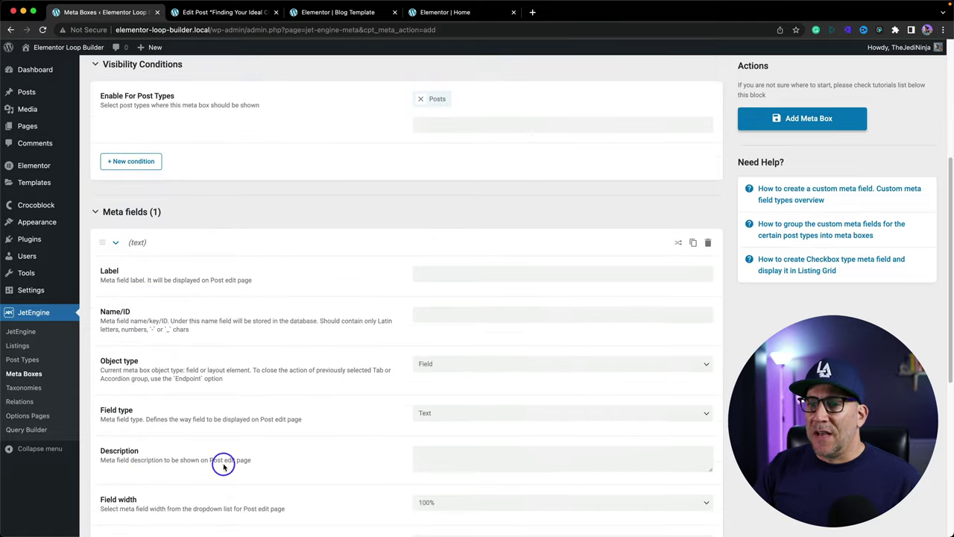
left_click(431, 277)
type("R")
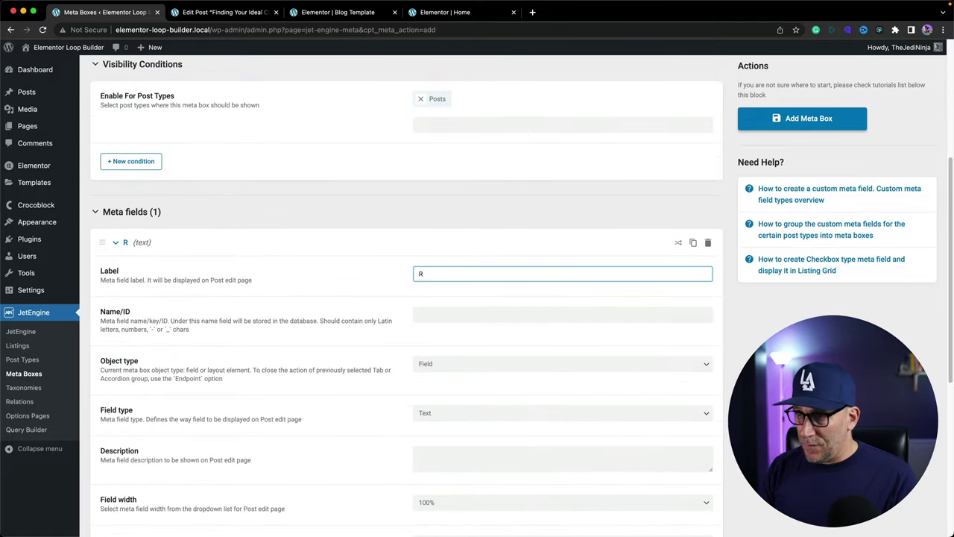
left_click(437, 312)
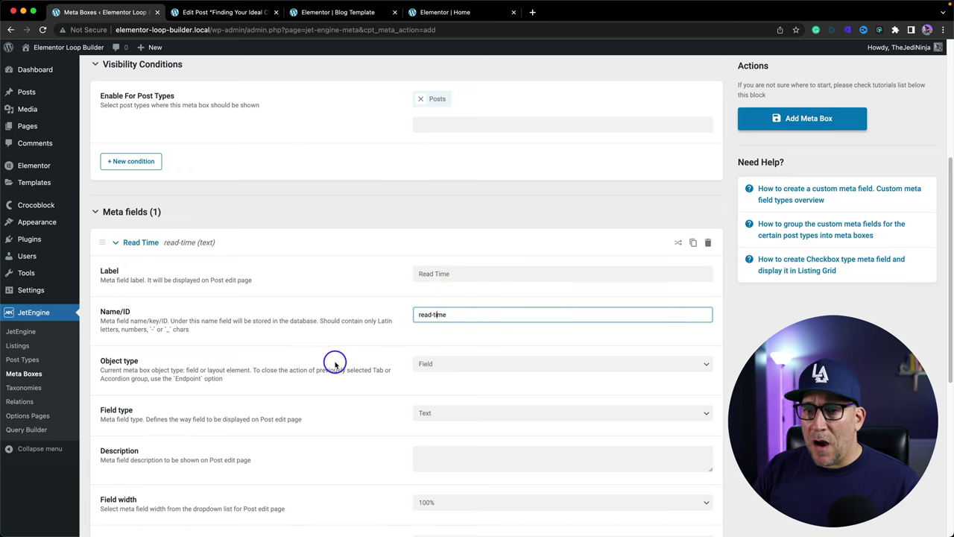
Keep the meta field's object type as Field and set its field type to Number.
scroll(317, 362, "down", 1)
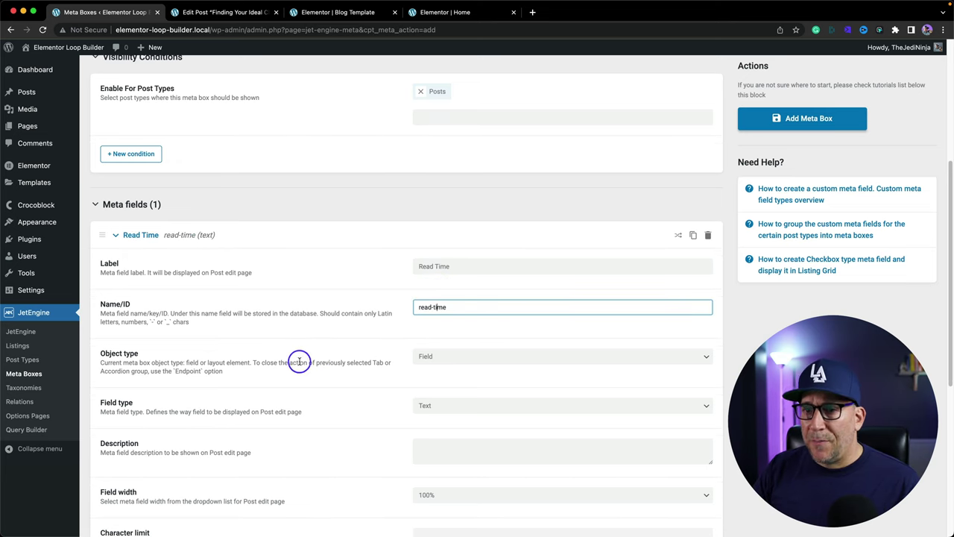
left_click(428, 357)
left_click(380, 374)
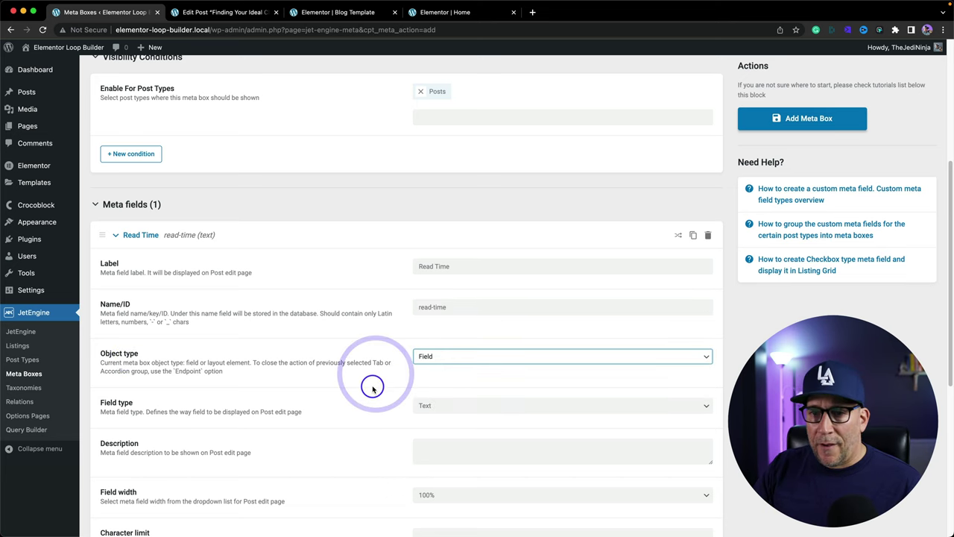
scroll(338, 415, "down", 2)
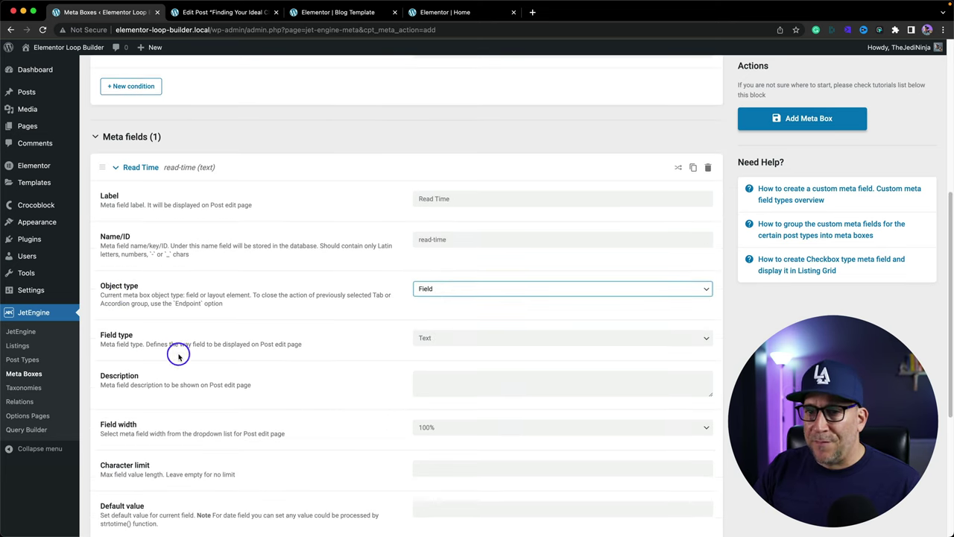
left_click(429, 339)
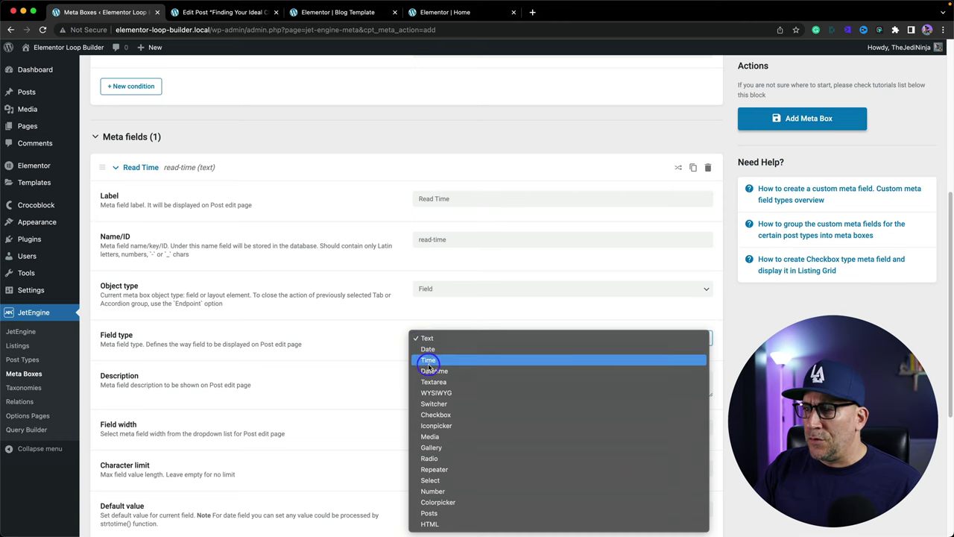
left_click(431, 491)
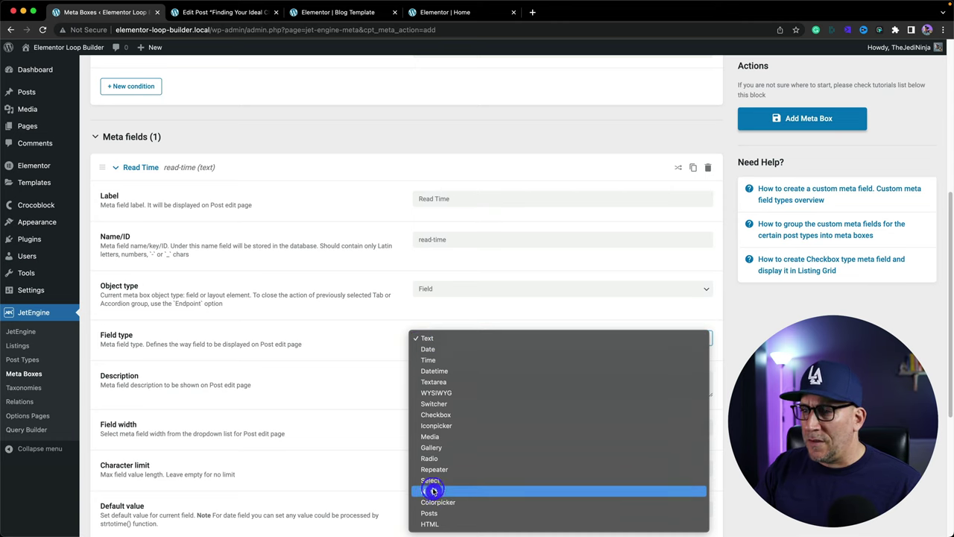
Limit the Read Time number field to a minimum value of 2 and a maximum value of 10.
scroll(386, 372, "down", 1)
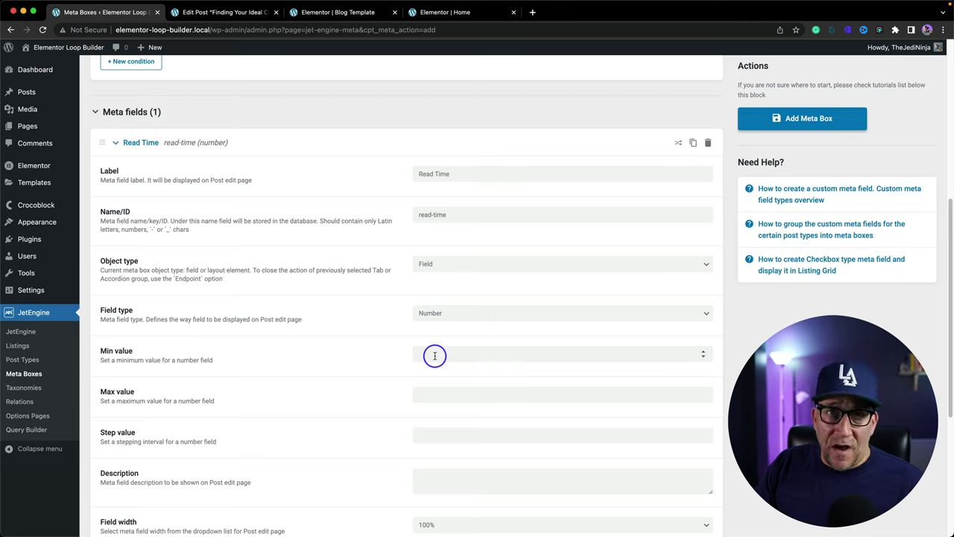
left_click(435, 355)
type("2")
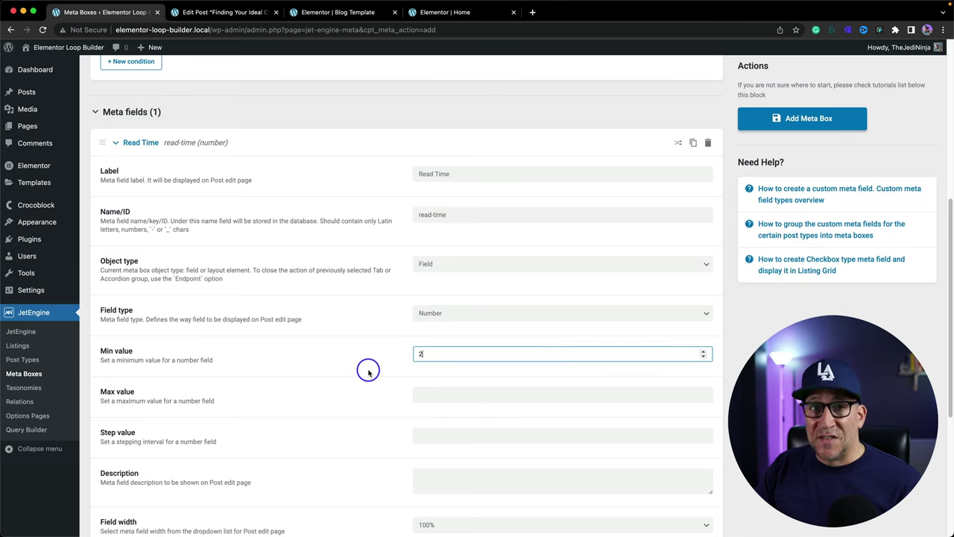
left_click(433, 395)
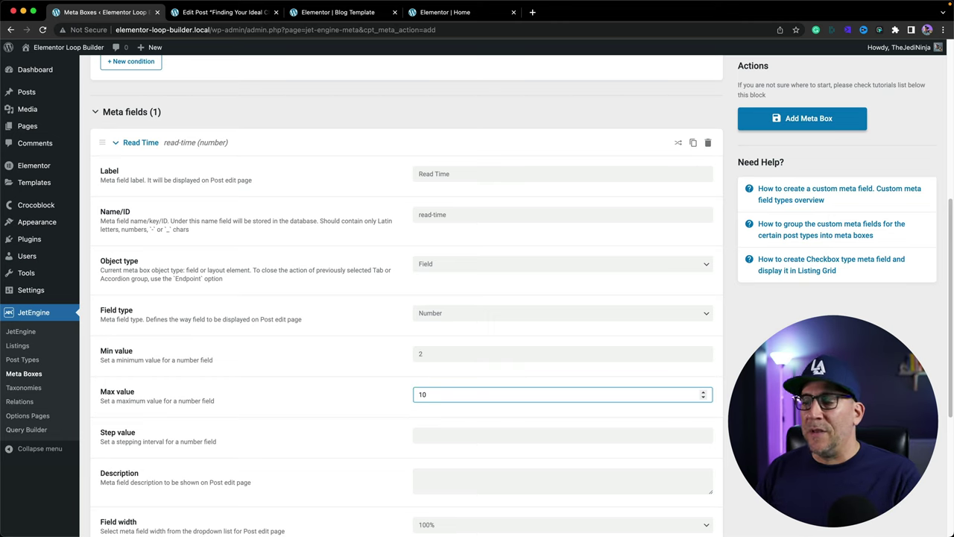
left_click(367, 380)
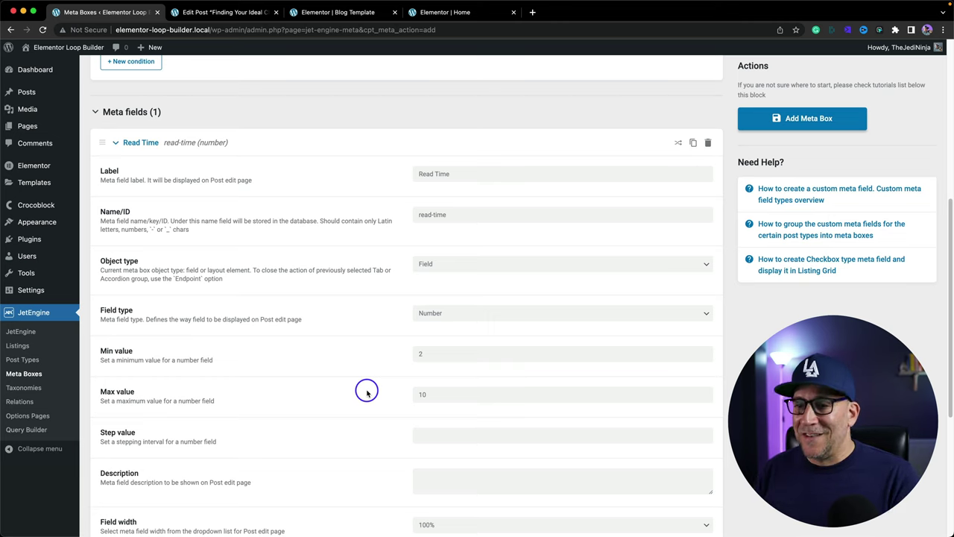
Enter the description "This is the read time" for the meta field and set its default value to 5.
scroll(373, 417, "down", 3)
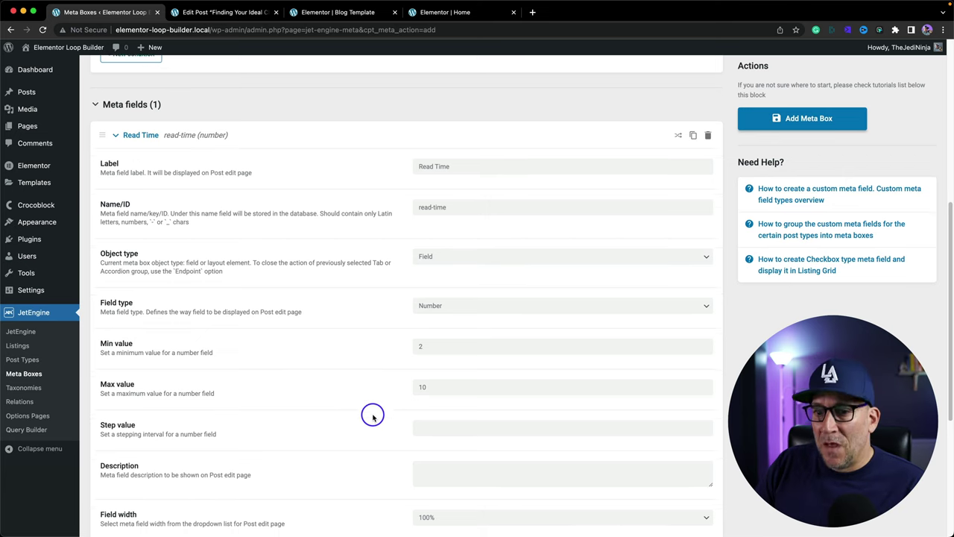
left_click(429, 378)
type("This is the read time")
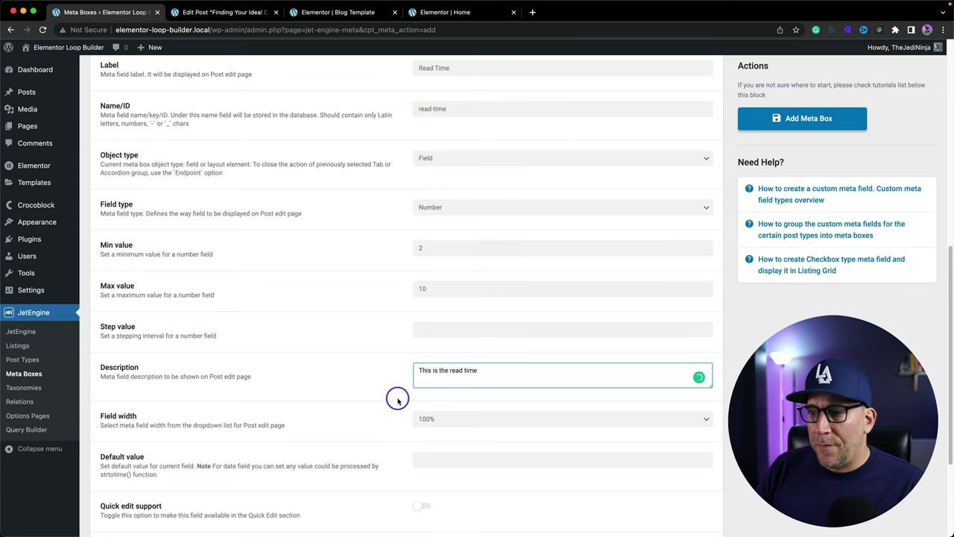
scroll(393, 396, "down", 3)
scroll(350, 407, "down", 3)
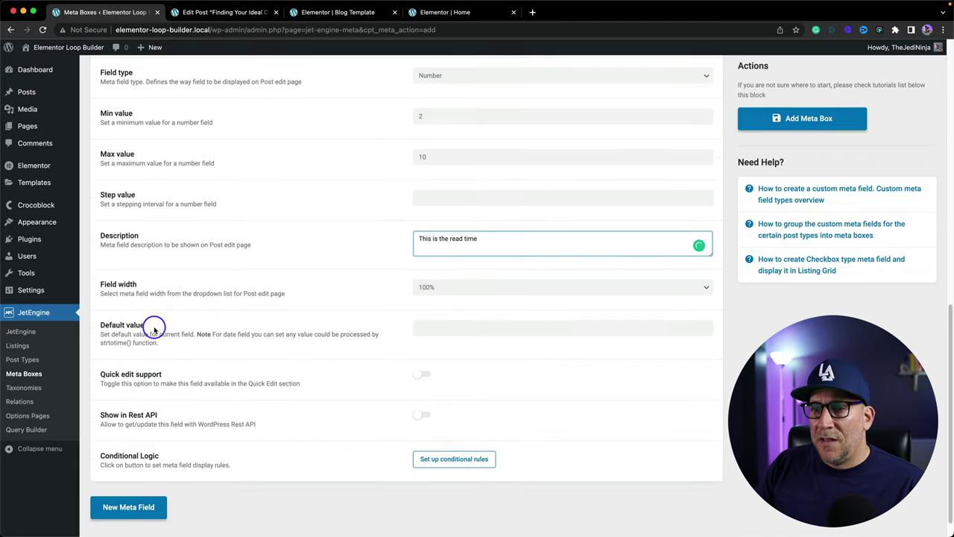
left_click(107, 323)
left_click(429, 328)
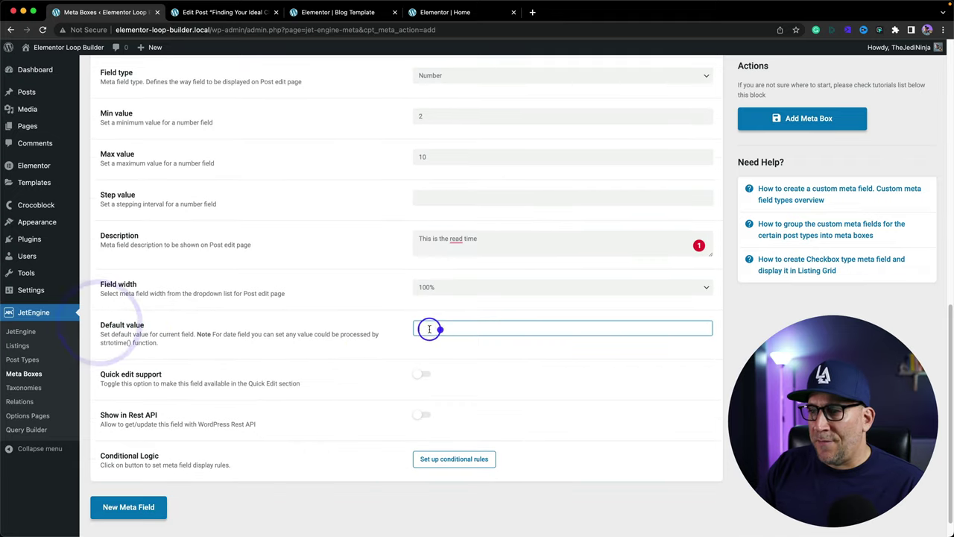
left_click(371, 351)
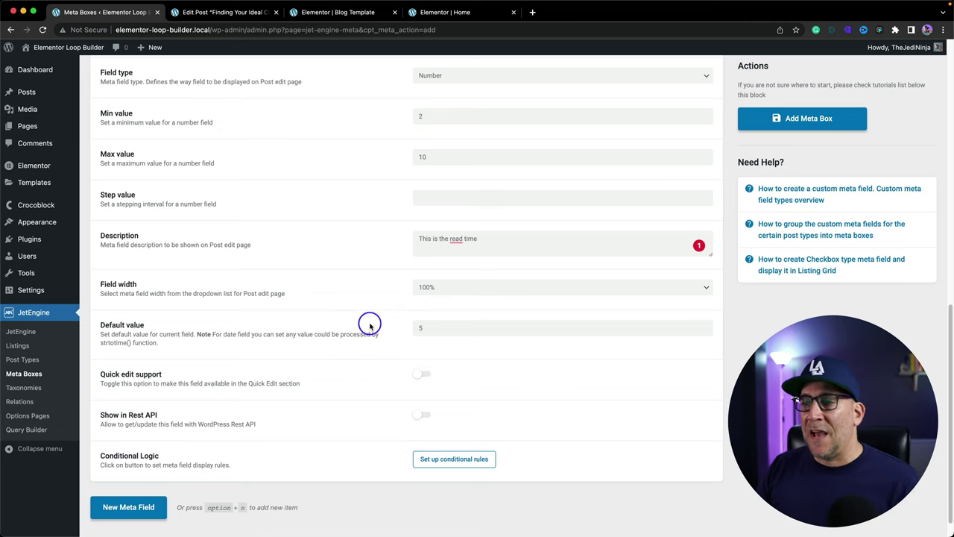
Enable quick edit support for the Read Time field and save the new meta box.
scroll(312, 361, "down", 1)
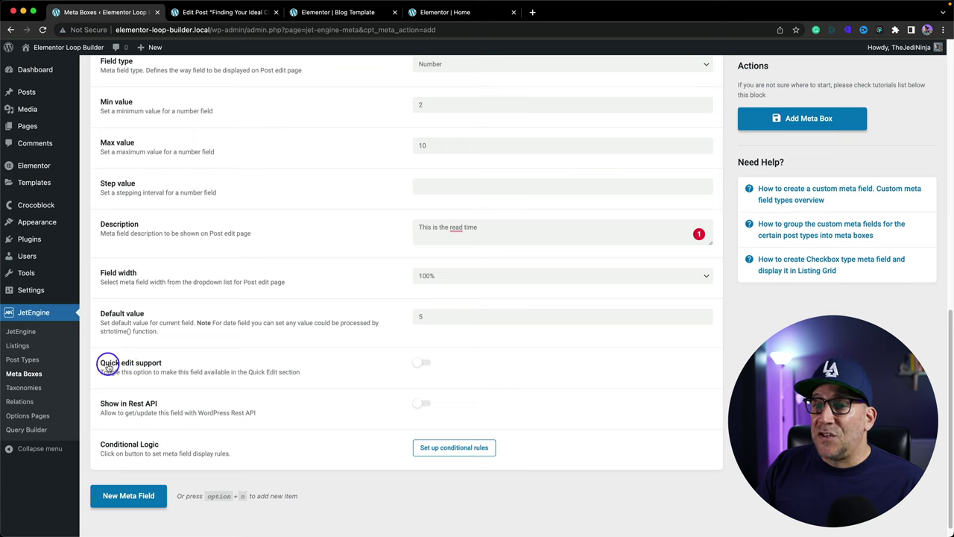
left_click(421, 364)
scroll(351, 373, "down", 1)
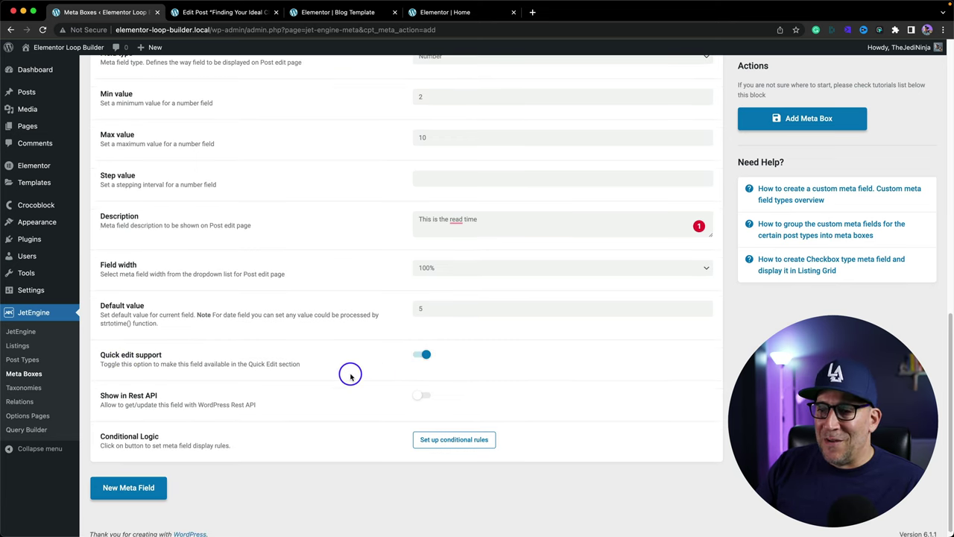
left_click(800, 117)
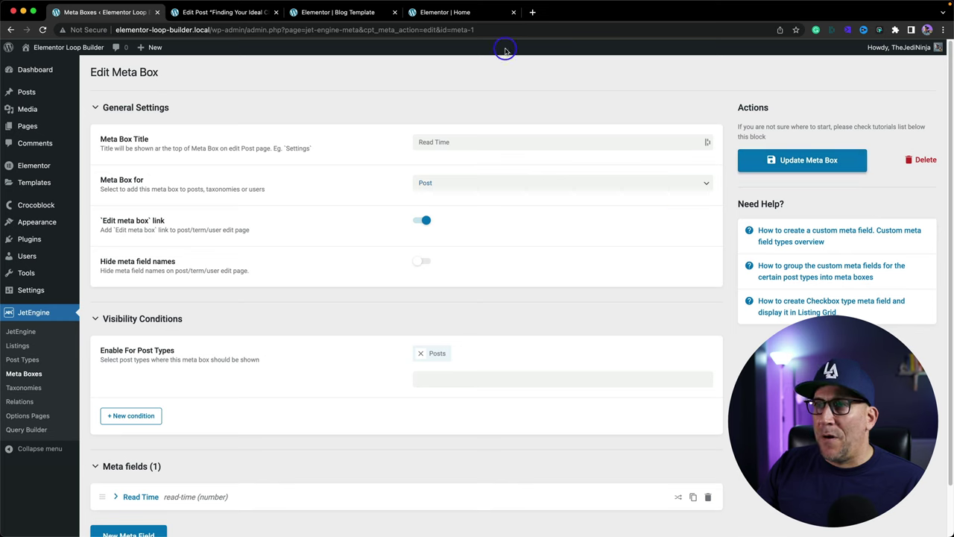
Switch to the "Finding Your Ideal Client" post, reload its editor and examine the Read Time meta box.
left_click(224, 12)
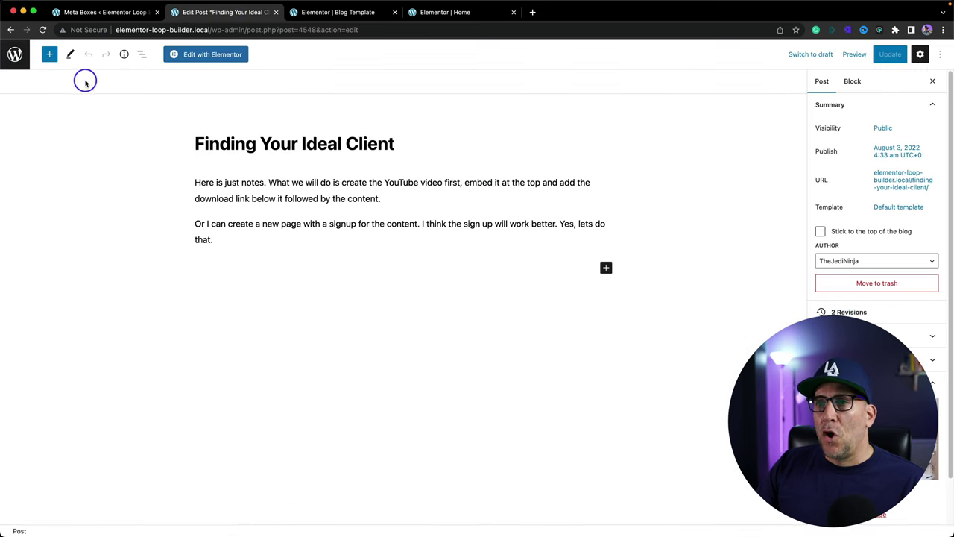
left_click(41, 32)
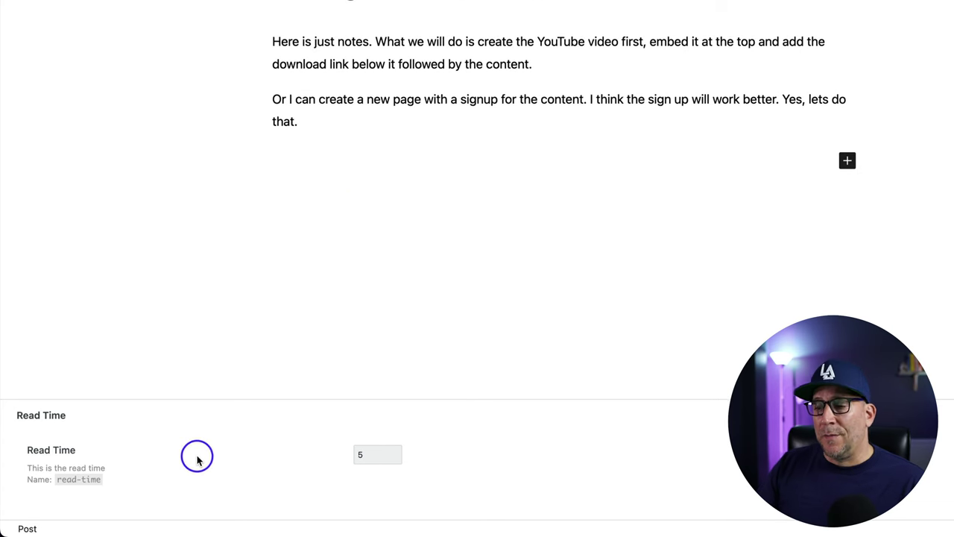
double_click(350, 452)
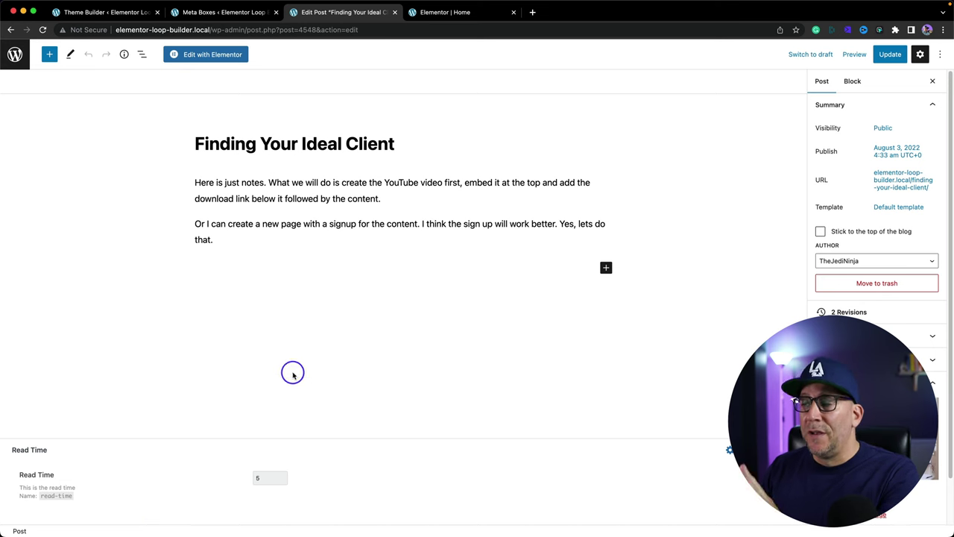
Switch to the Home page in the Elementor editor and reload it.
left_click(467, 17)
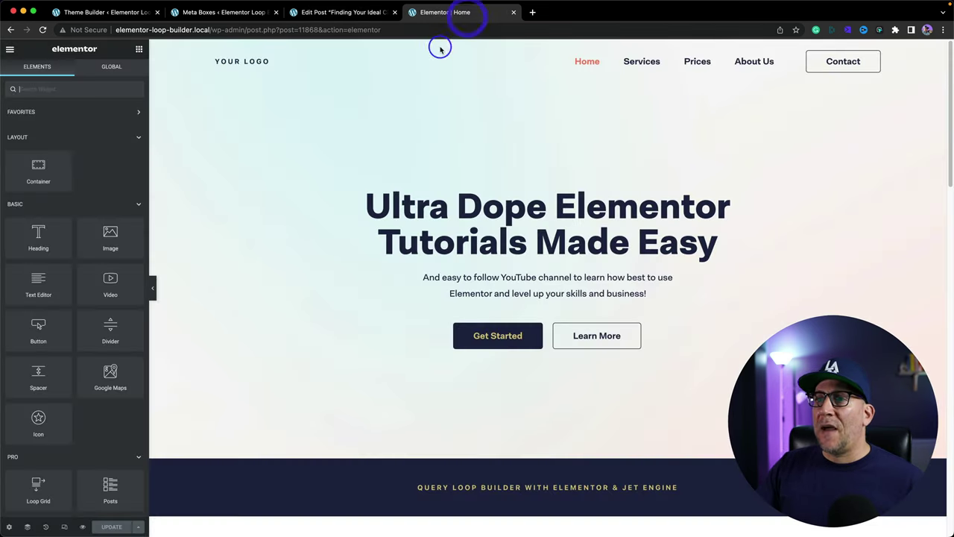
left_click(44, 30)
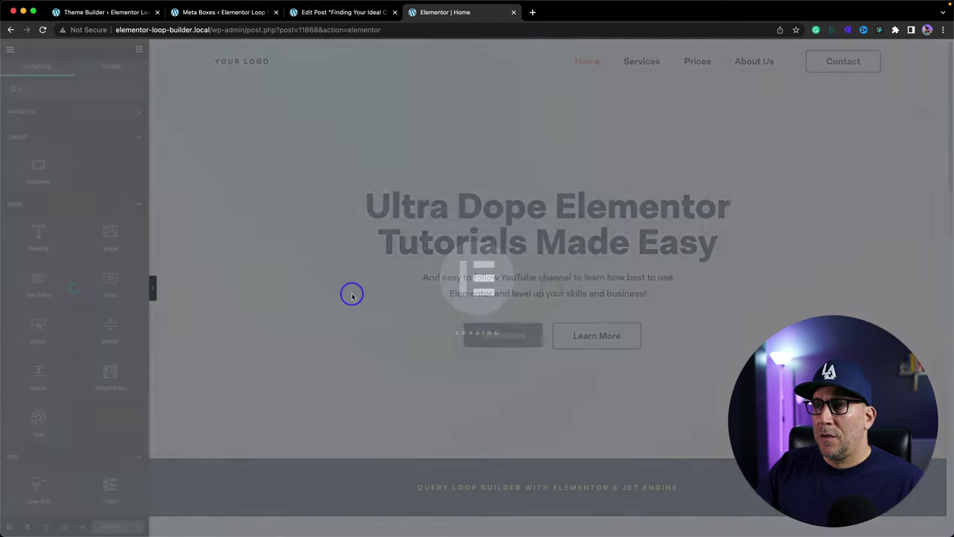
Open the Latest Post loop item for in-place editing and add a Post Info widget between the post title and the Read More button.
scroll(394, 375, "down", 5)
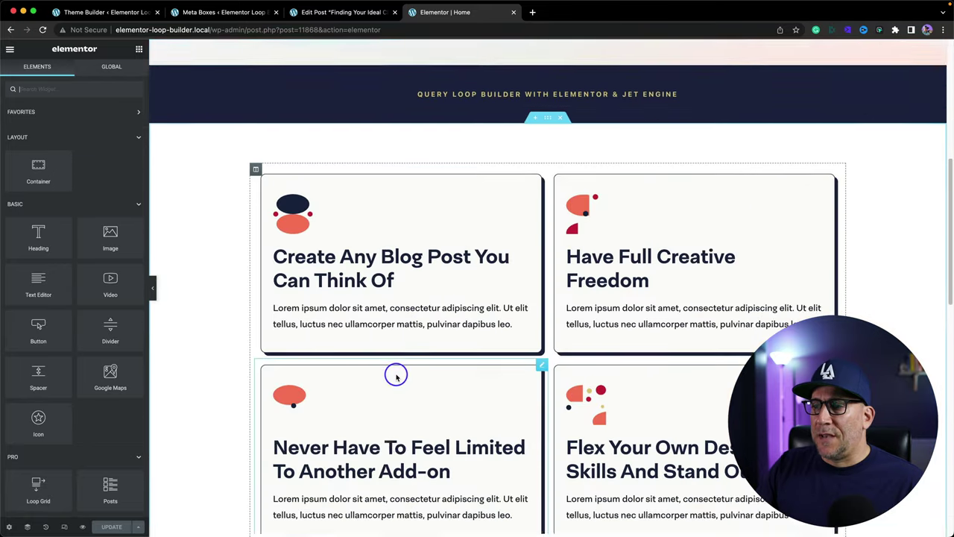
scroll(396, 375, "down", 6)
left_click(355, 209)
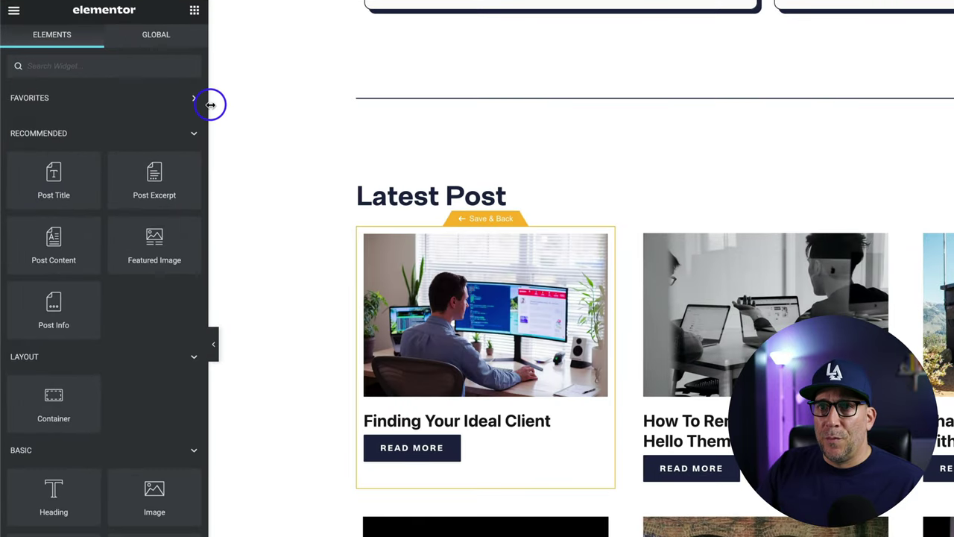
left_click_drag(49, 317, 388, 432)
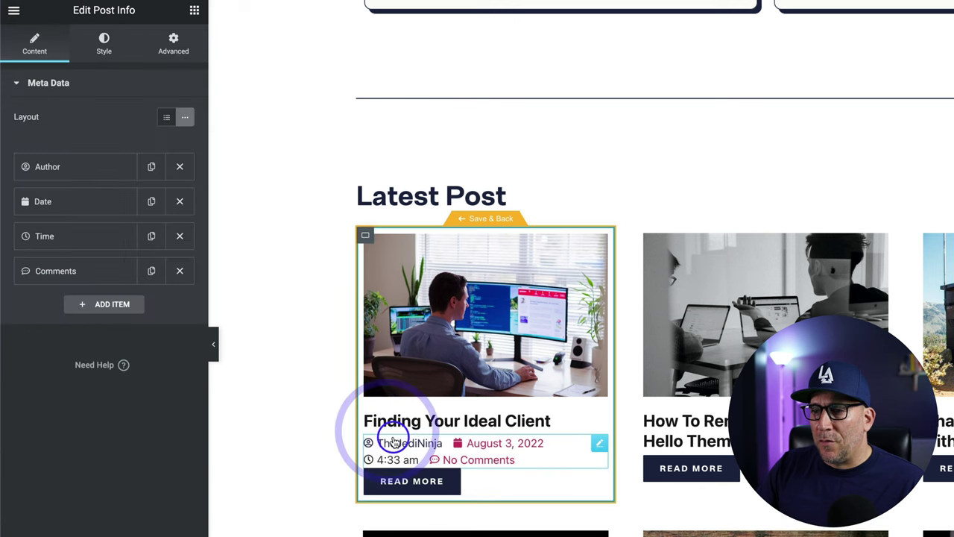
Remove the Comments, Time and Date items from the Post Info widget.
left_click(179, 271)
left_click(180, 236)
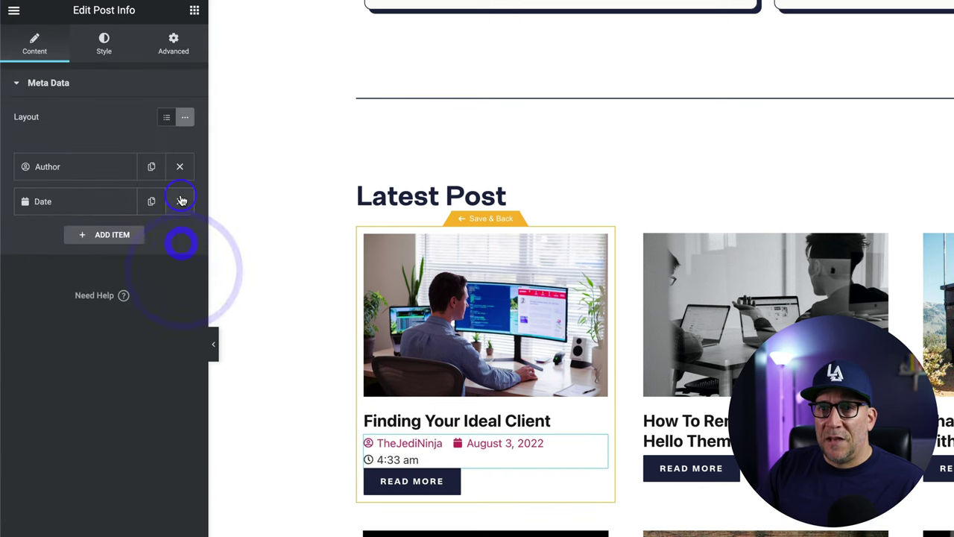
left_click(180, 201)
Change the type of the remaining Author item in the Post Info widget to Custom.
left_click(83, 165)
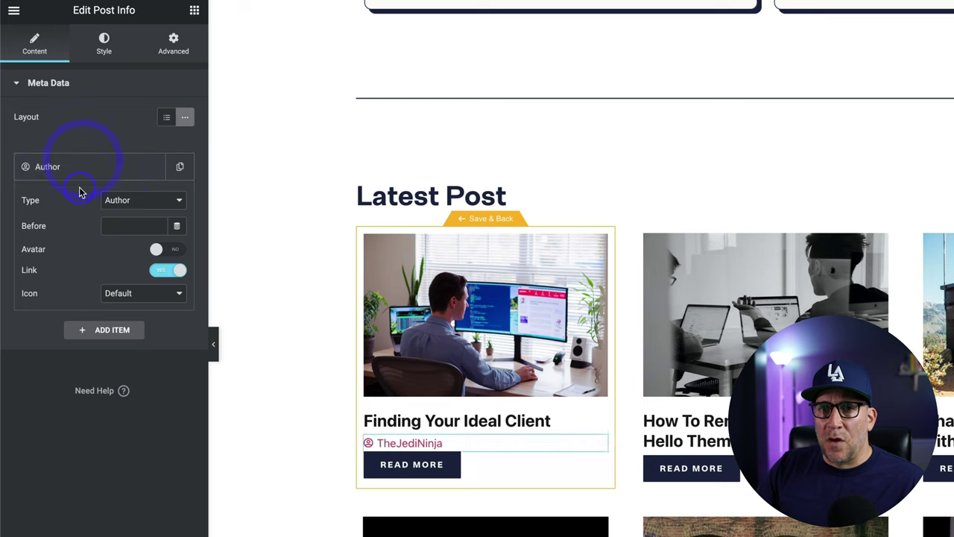
left_click(139, 204)
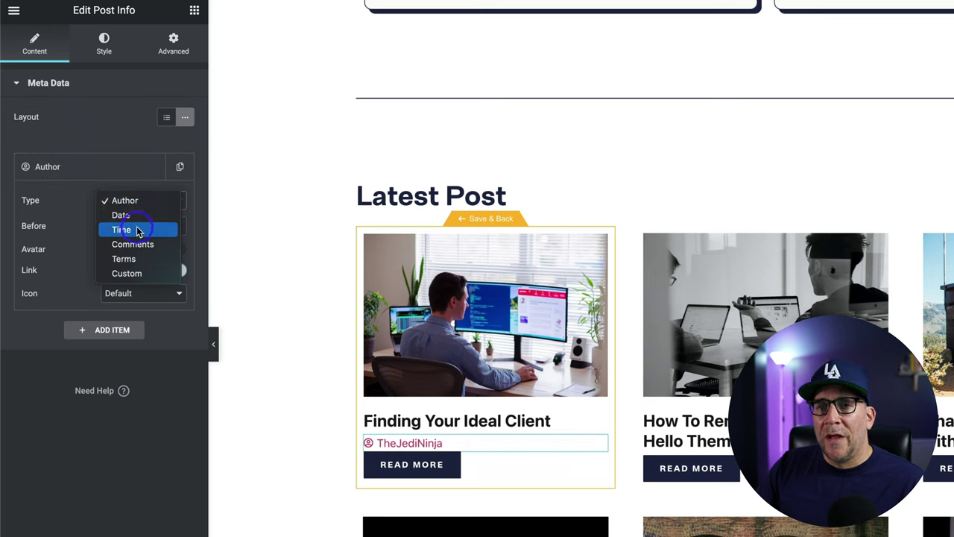
left_click(133, 274)
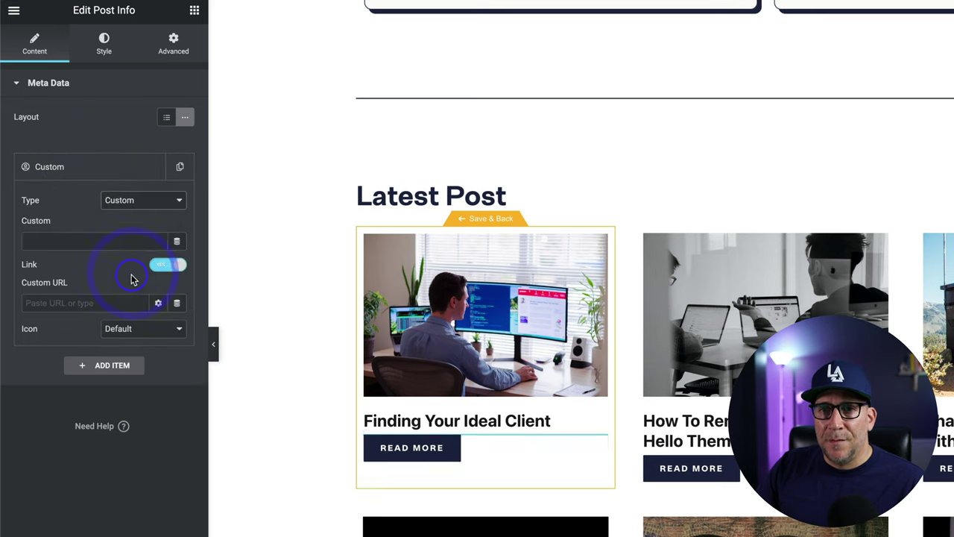
Connect the item's custom value to JetEngine's Custom Field dynamic tag and choose the Read Time field.
left_click(179, 242)
scroll(78, 355, "down", 5)
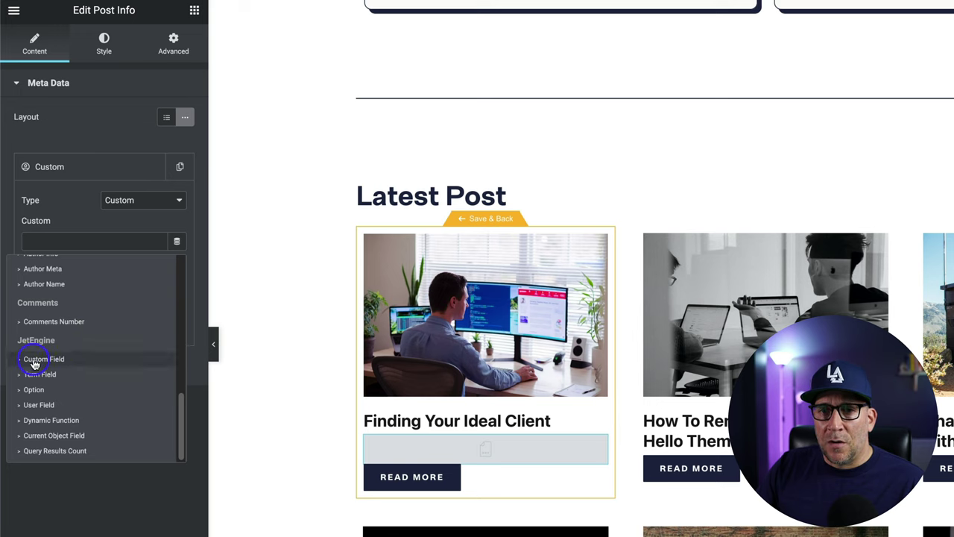
left_click(34, 362)
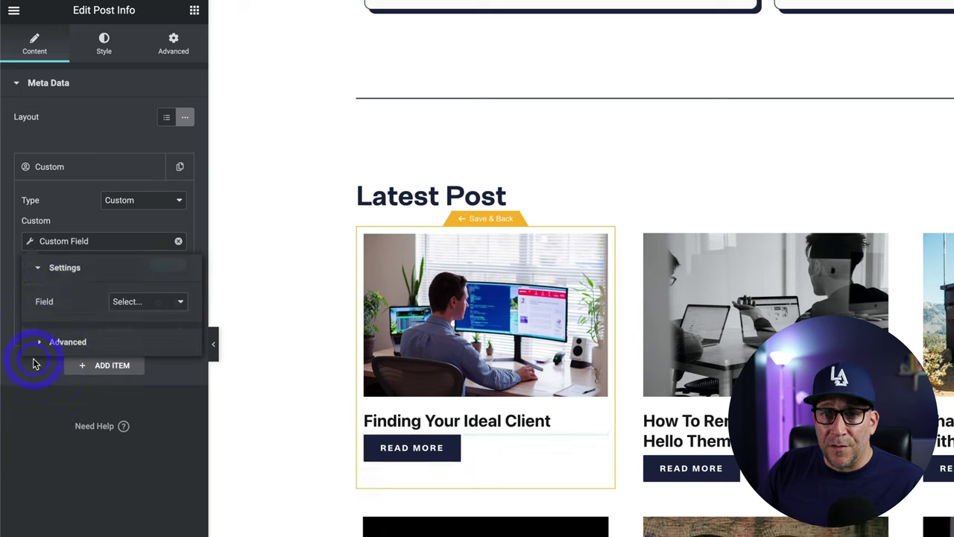
left_click(78, 243)
left_click(78, 240)
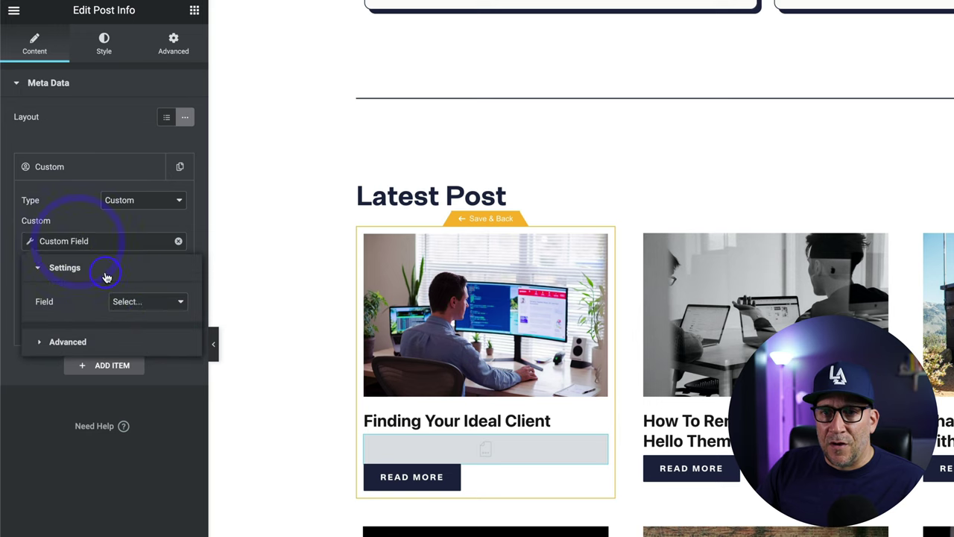
left_click(144, 302)
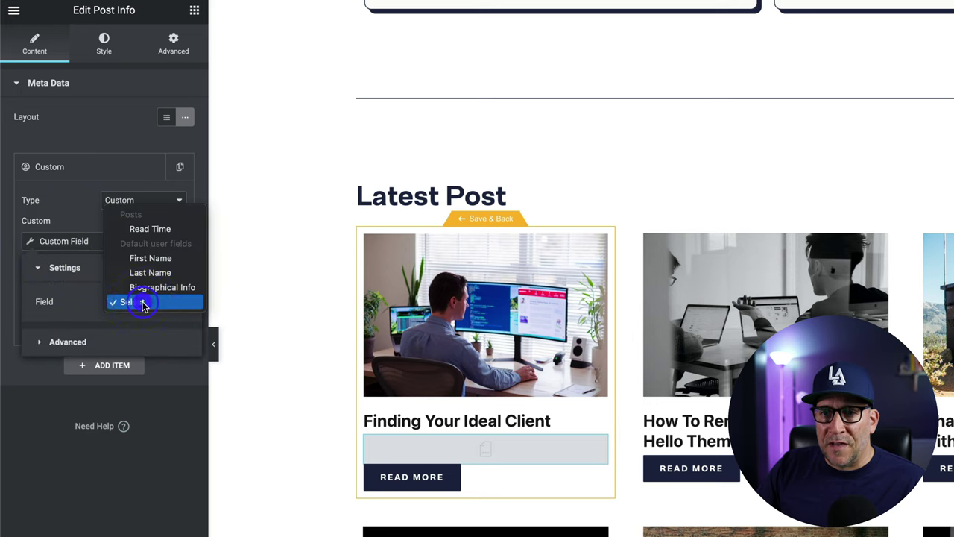
left_click(151, 231)
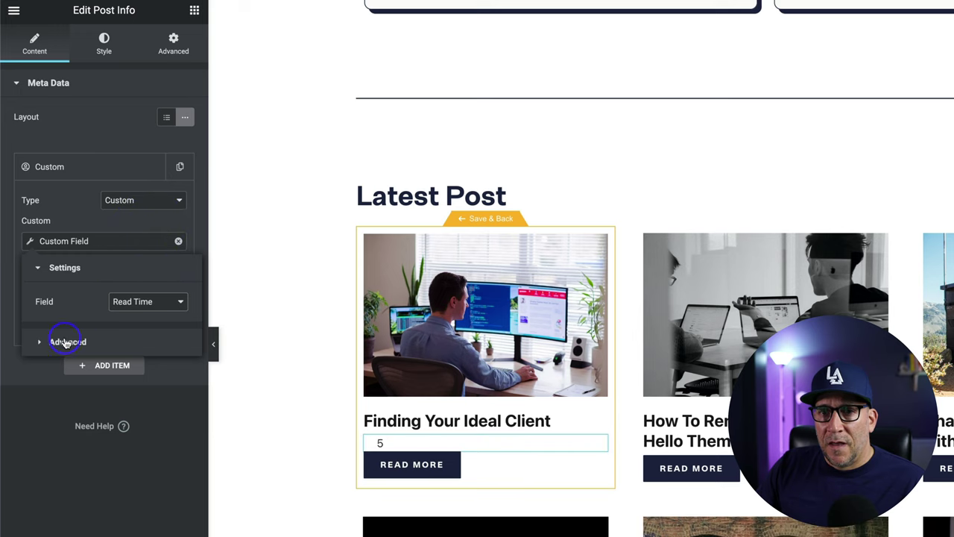
Add "Read Time: " before and " min" after the dynamic value, and set the item's icon to None.
left_click(38, 343)
left_click(136, 335)
type("Read Time:")
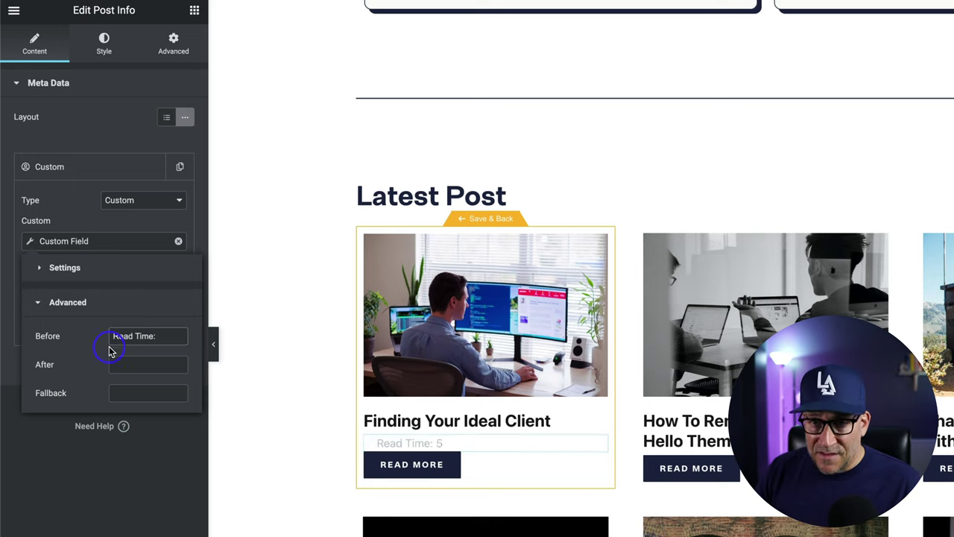
left_click(118, 360)
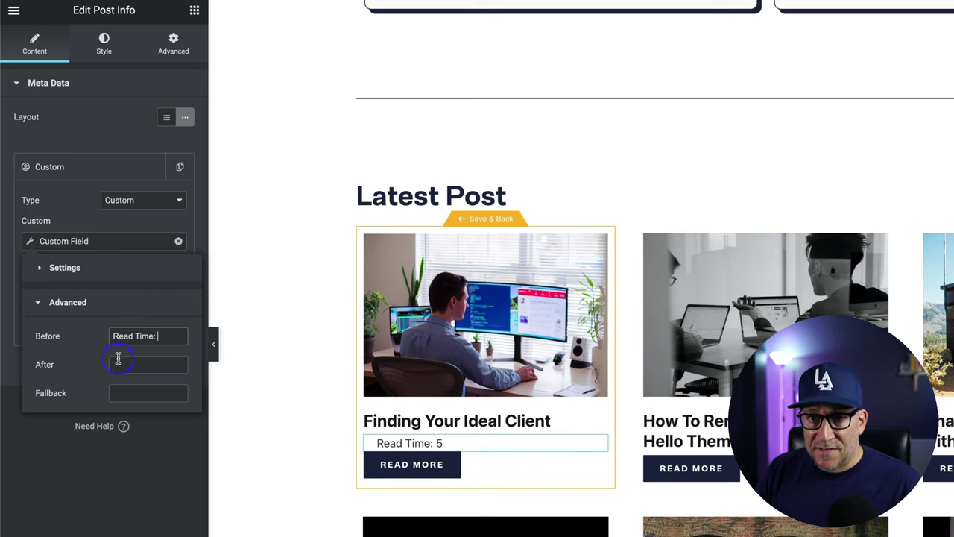
type("min")
left_click(111, 289)
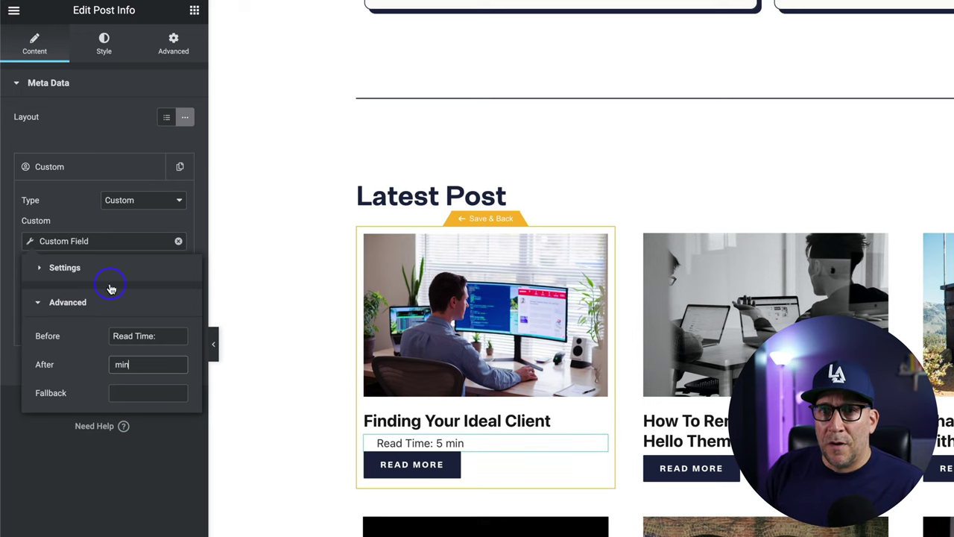
left_click(66, 221)
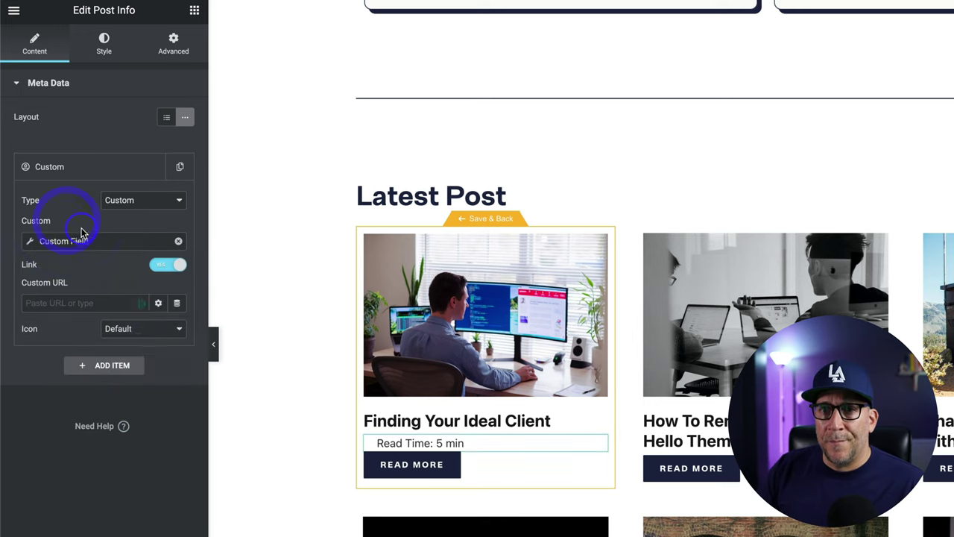
left_click(157, 333)
left_click(144, 311)
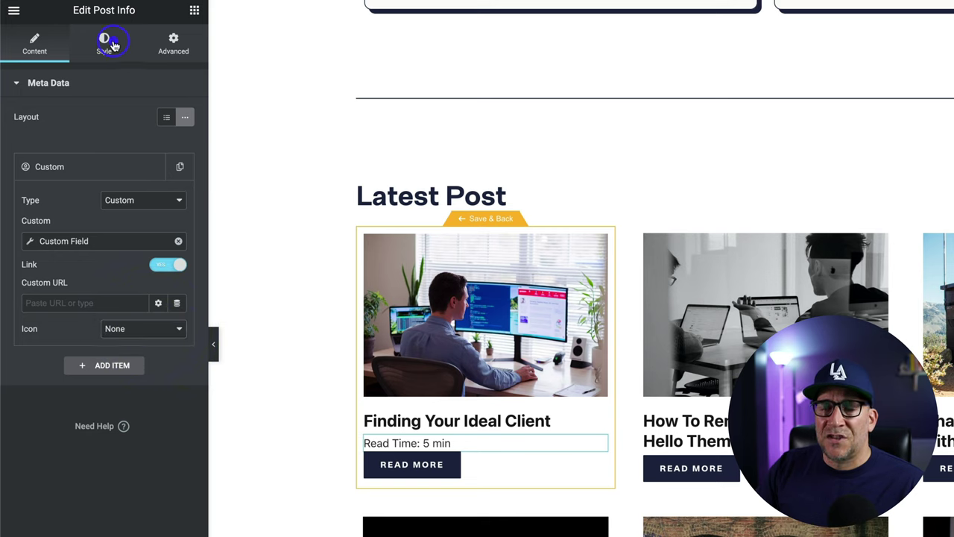
Style the Post Info text with a dark global color and a small bold uppercase global typography.
left_click(112, 43)
left_click(56, 275)
left_click(166, 229)
left_click(80, 289)
left_click(167, 260)
scroll(68, 462, "down", 3)
left_click(68, 475)
Unlink the Post Info widget's padding values and set the bottom padding to 20 px.
left_click(168, 45)
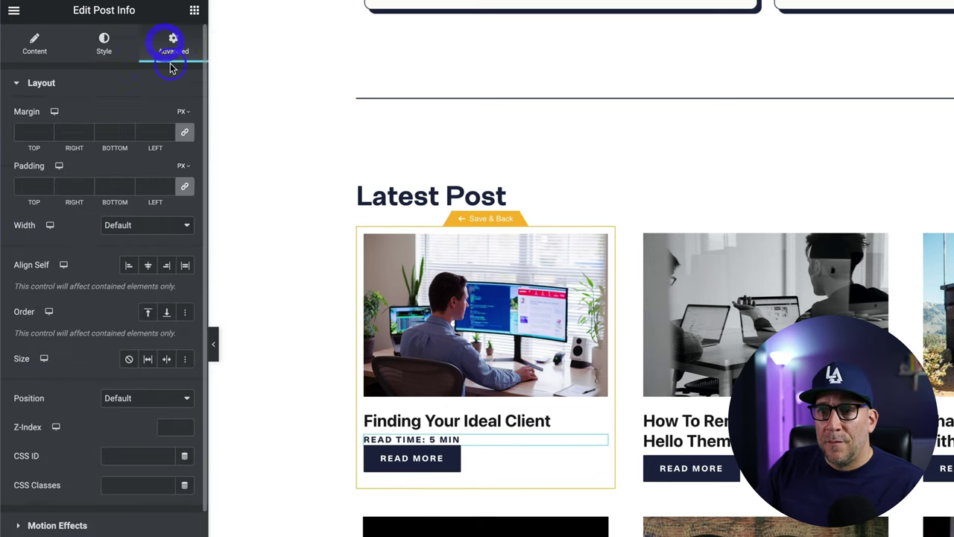
left_click(184, 187)
left_click(114, 185)
double_click(105, 179)
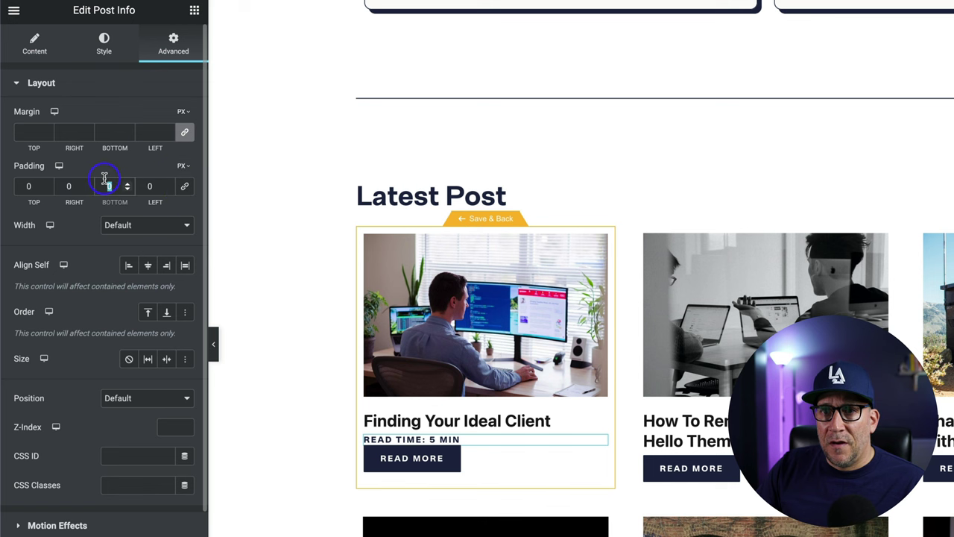
type("20")
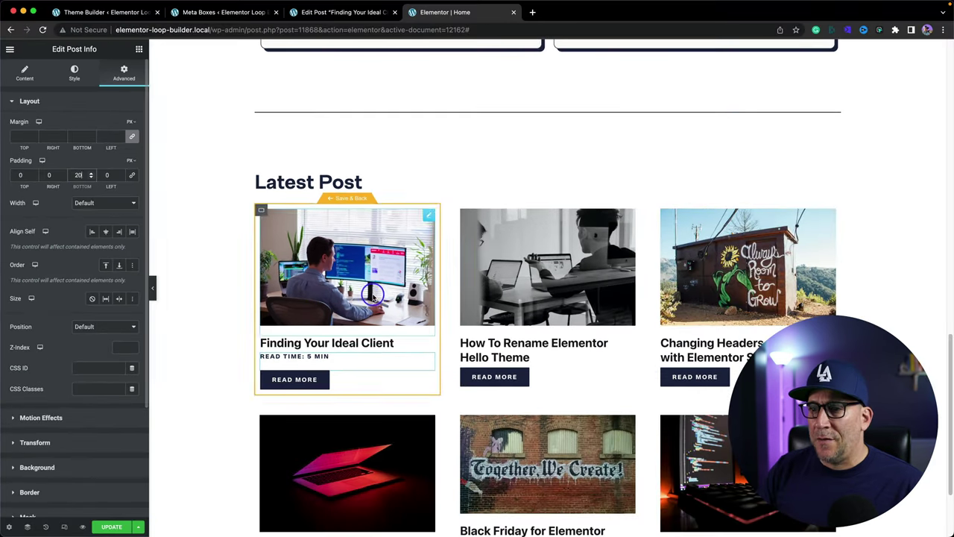
Save the loop item, return to the Home page and preview its Latest Post section in the browser.
left_click(348, 195)
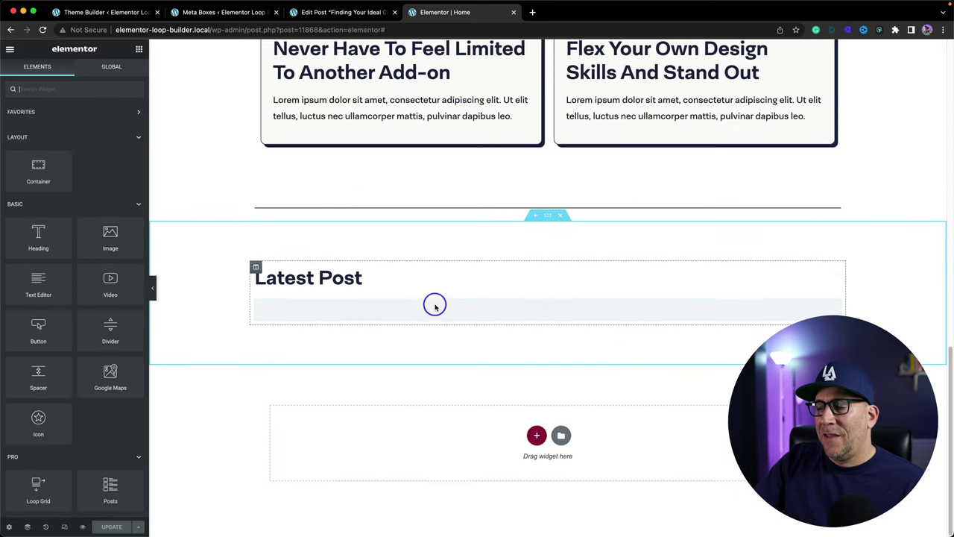
left_click(83, 528)
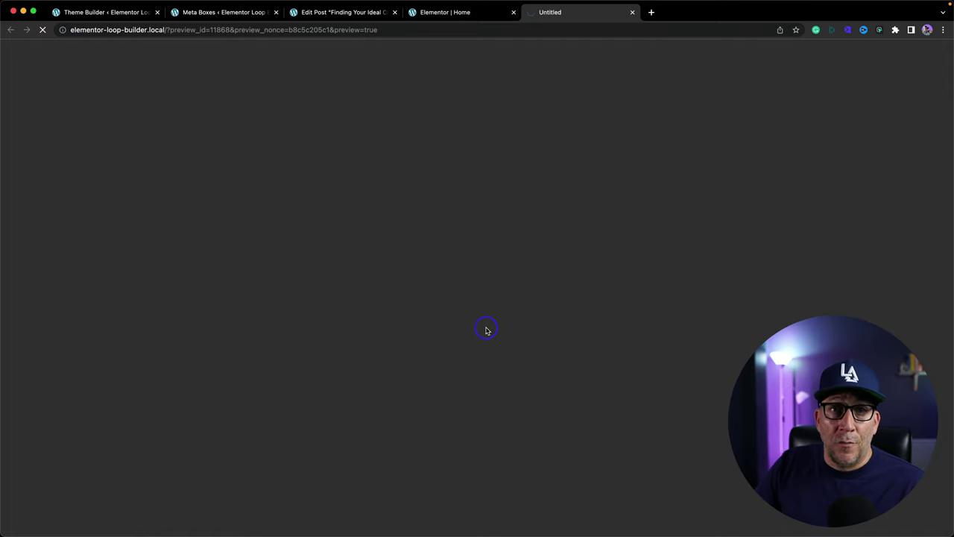
scroll(442, 298, "down", 10)
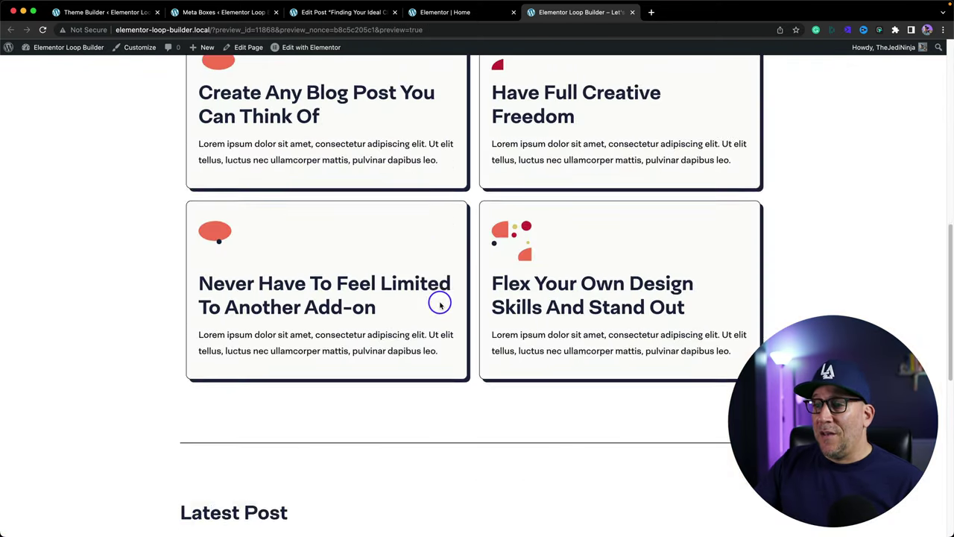
scroll(440, 305, "down", 5)
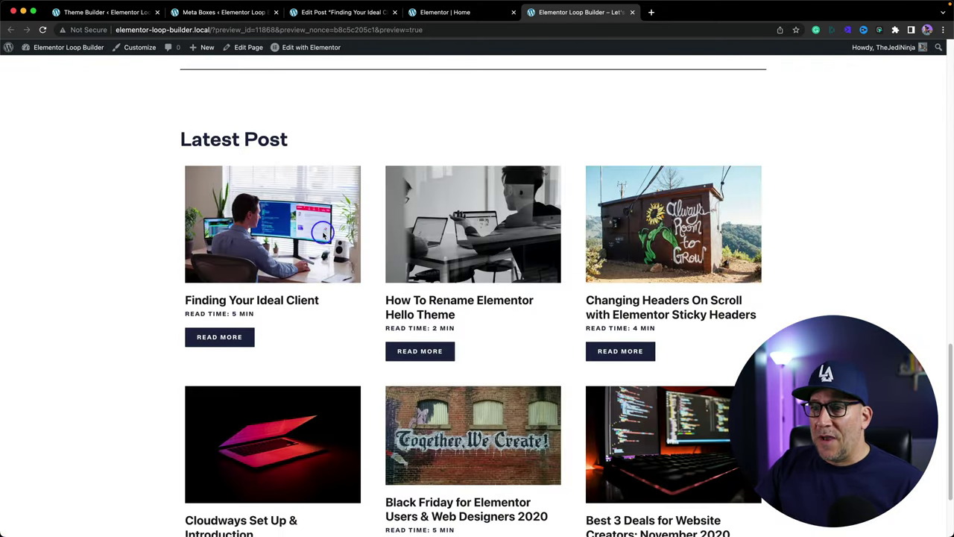
Set the Read Time of the "Finding Your Ideal Client" post to 2 and update the post.
left_click(331, 11)
left_click_drag(275, 471, 238, 473)
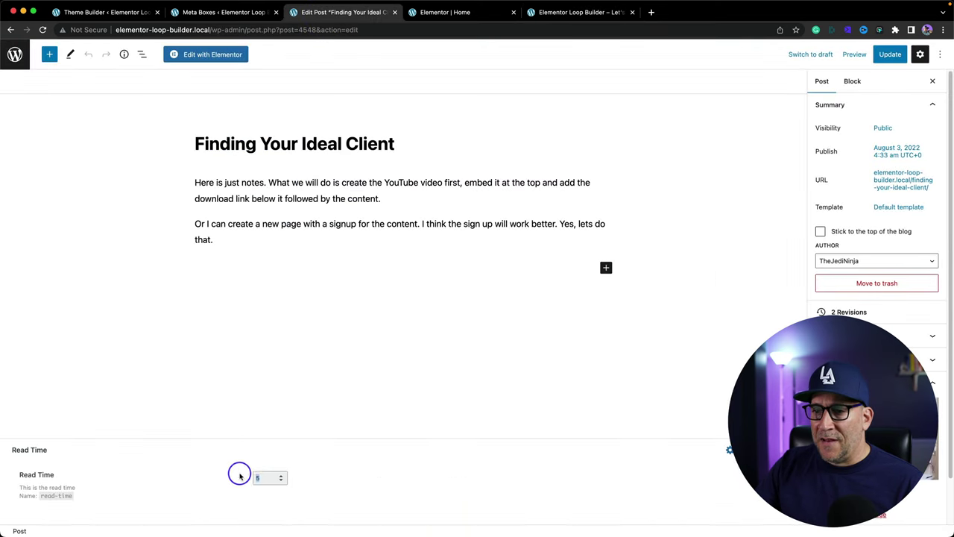
left_click(762, 159)
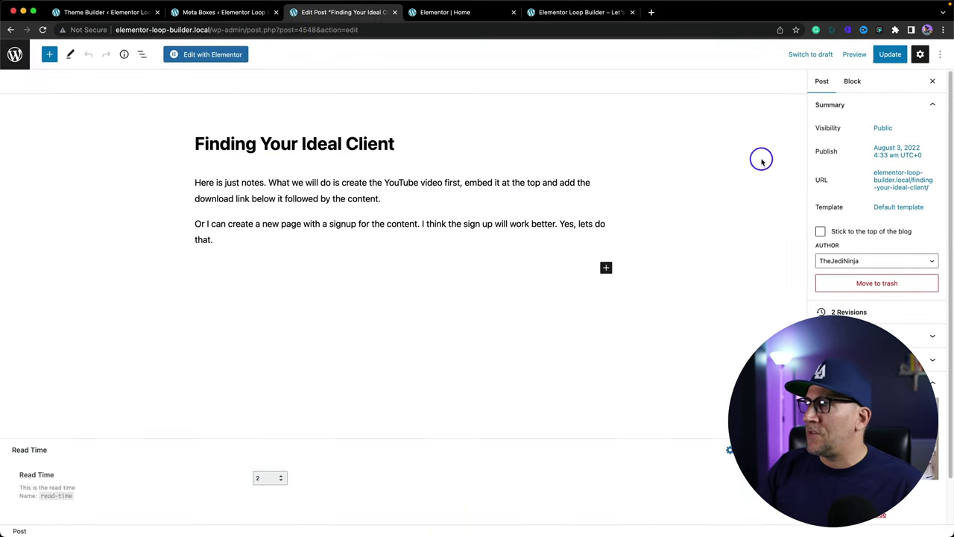
left_click(884, 61)
Reload the Home page preview and check the read time under "Finding Your Ideal Client".
left_click(582, 12)
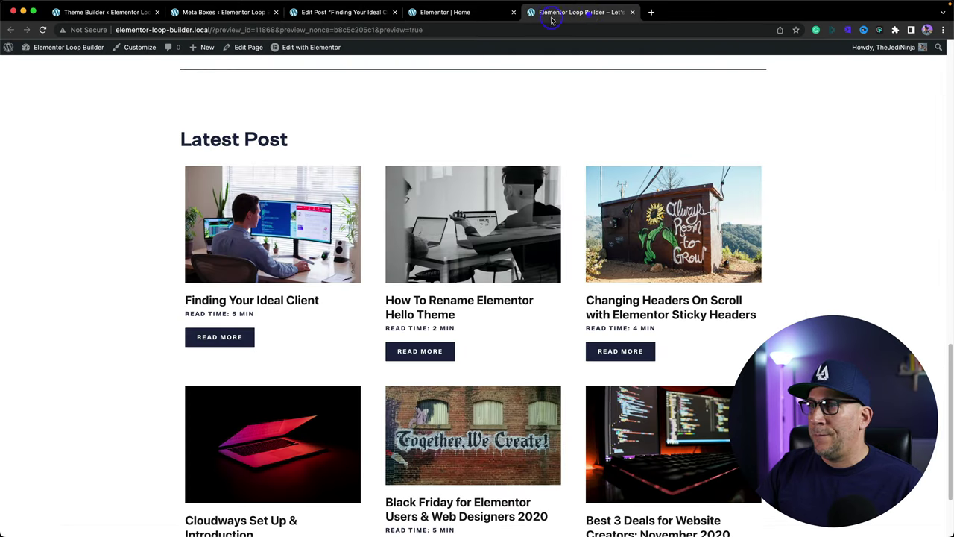
left_click(43, 30)
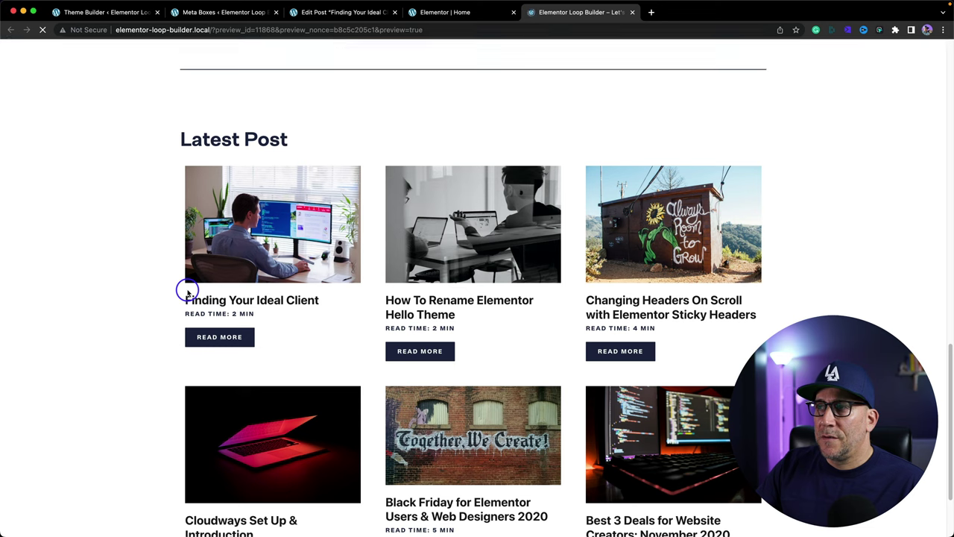
left_click_drag(186, 310, 264, 308)
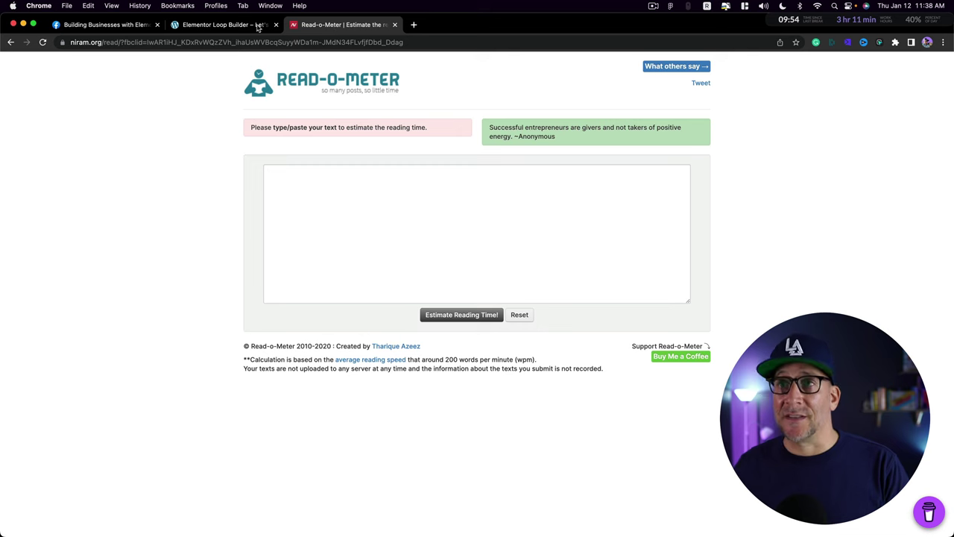
Open the "Cloudways Set Up & Introduction" post from the site's home page and copy its full text.
left_click(230, 28)
left_click(253, 462)
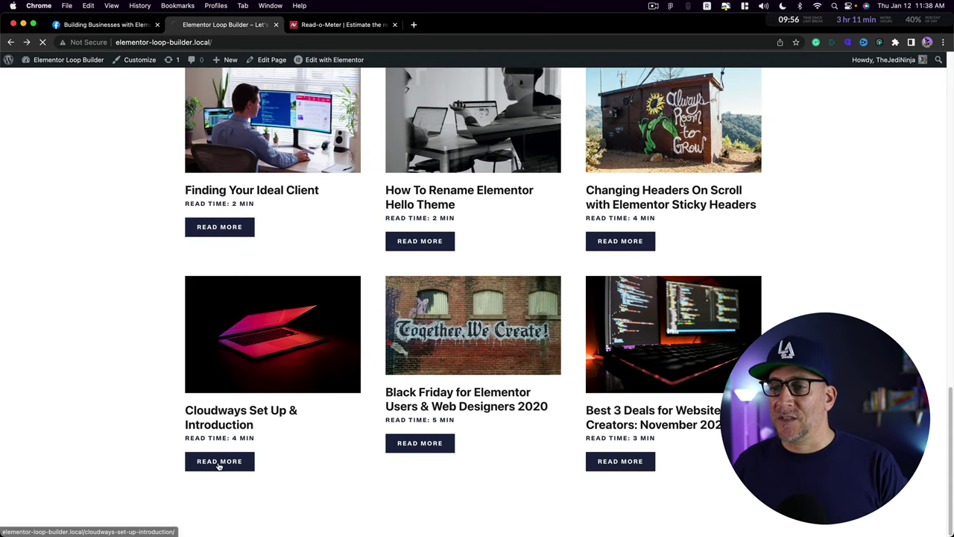
left_click_drag(194, 131, 358, 345)
scroll(357, 345, "down", 6)
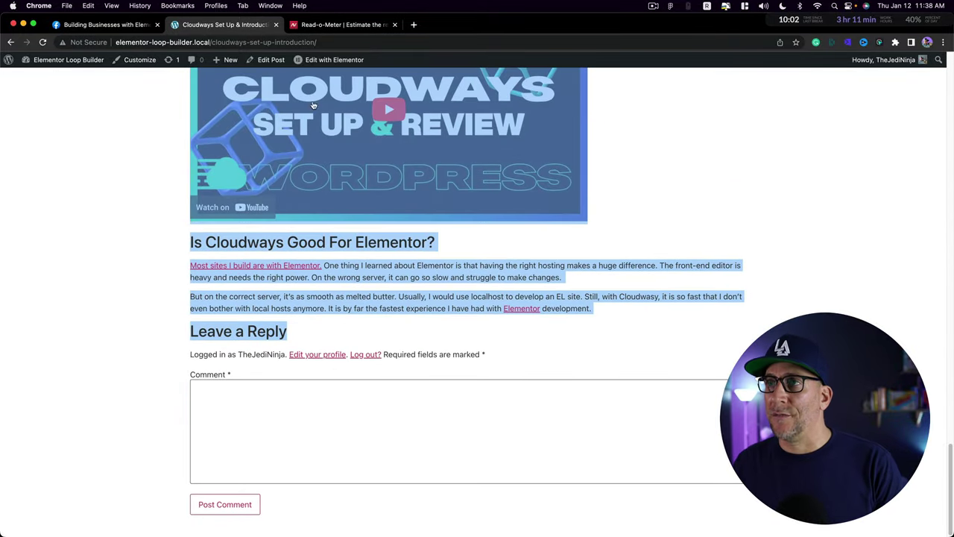
Paste the copied article into Read-o-Meter, estimate its reading time and highlight the estimate.
left_click(335, 25)
left_click(319, 177)
key("super+v")
left_click(461, 316)
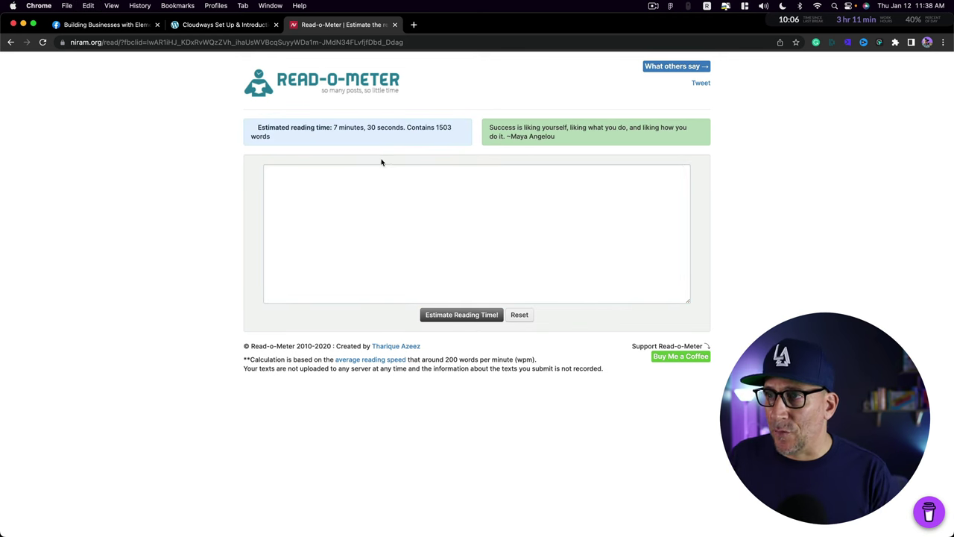
left_click_drag(259, 128, 299, 138)
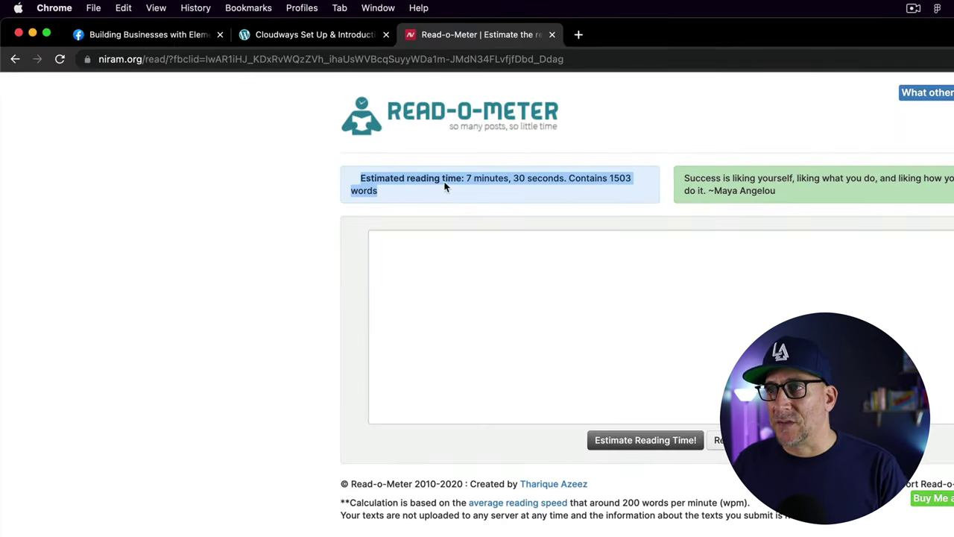